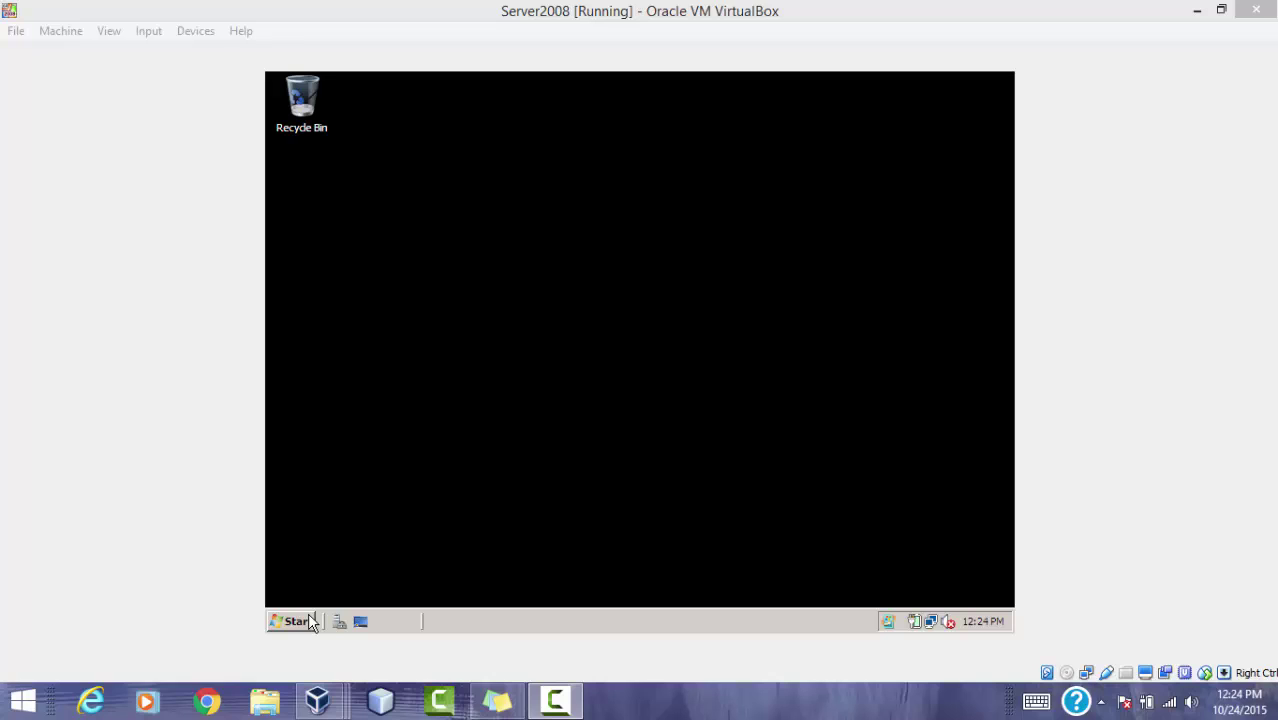
Step: On Server2008, open Network Connections through the Network and Sharing Center
left_click(310, 621)
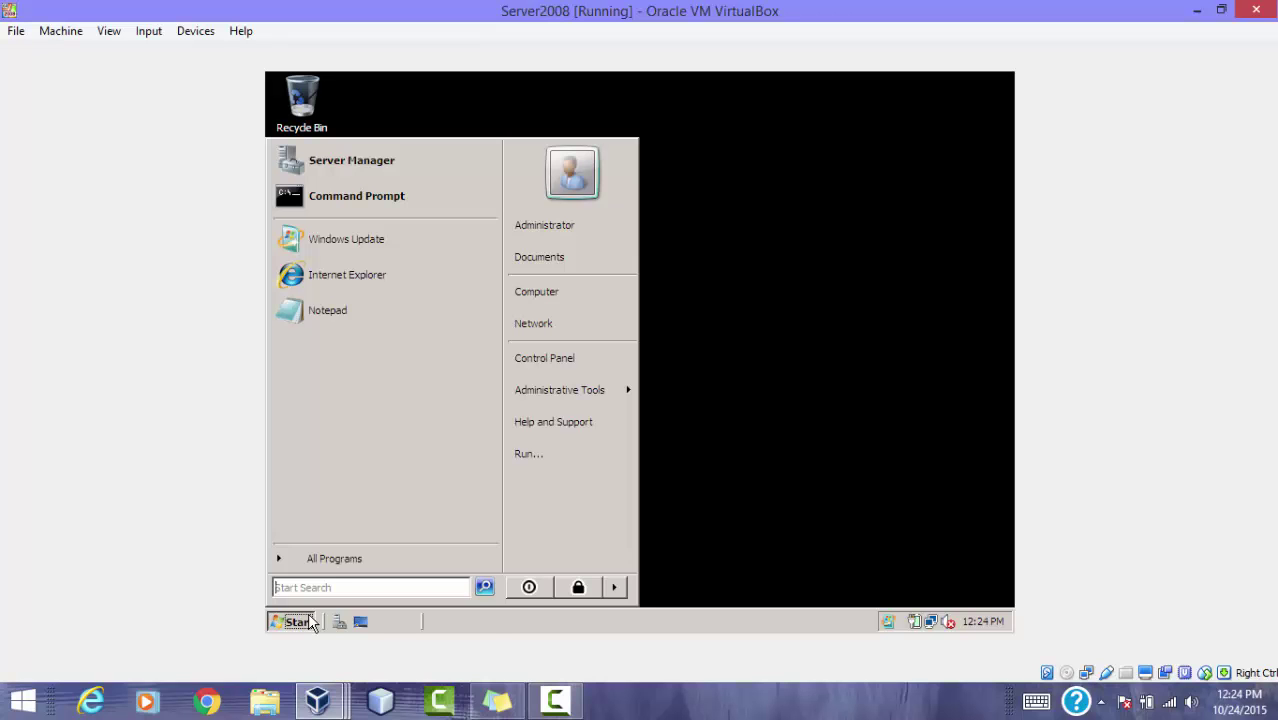
left_click(578, 321)
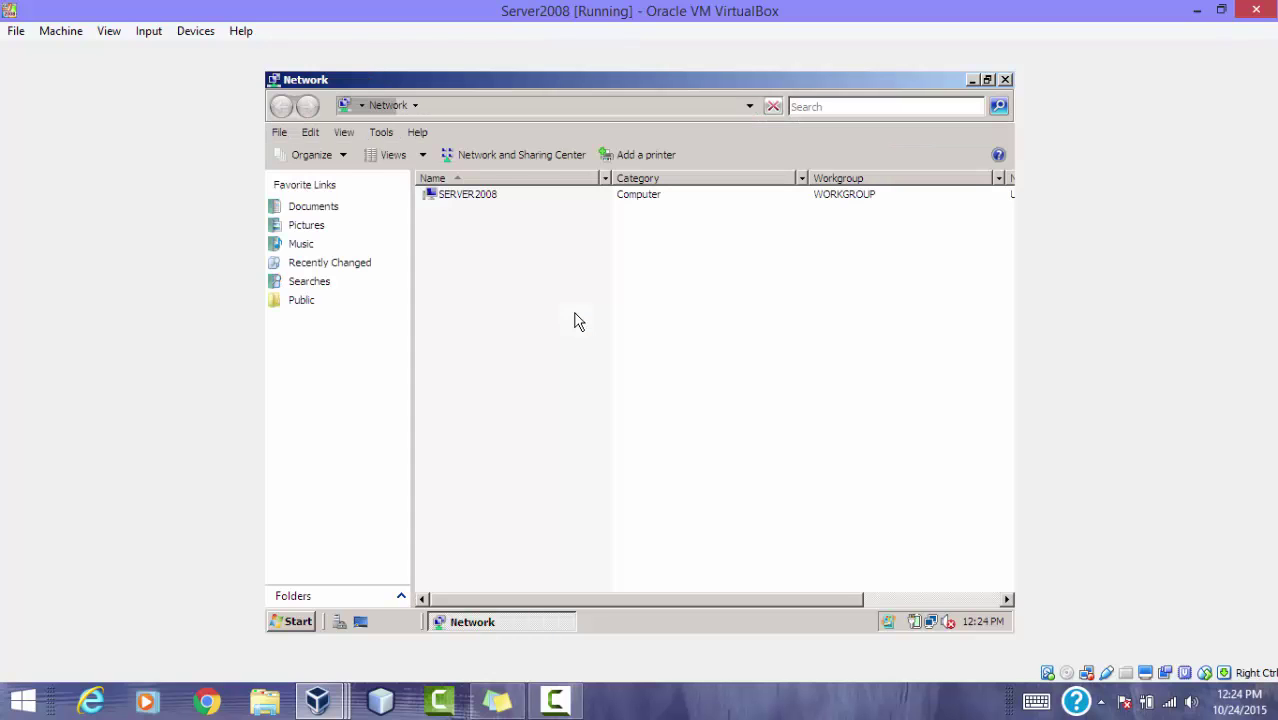
left_click(531, 160)
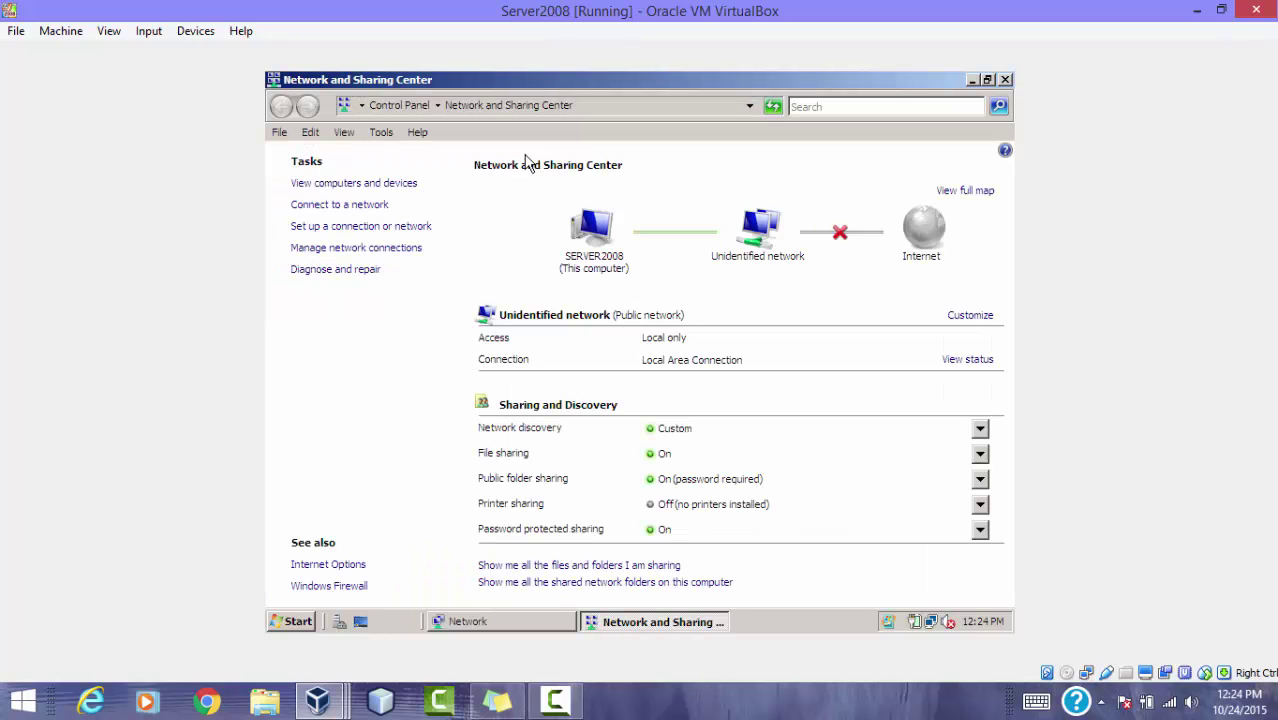
left_click(351, 251)
Step: Open the Local Area Connection's Internet Protocol Version 4 properties
left_click(352, 244)
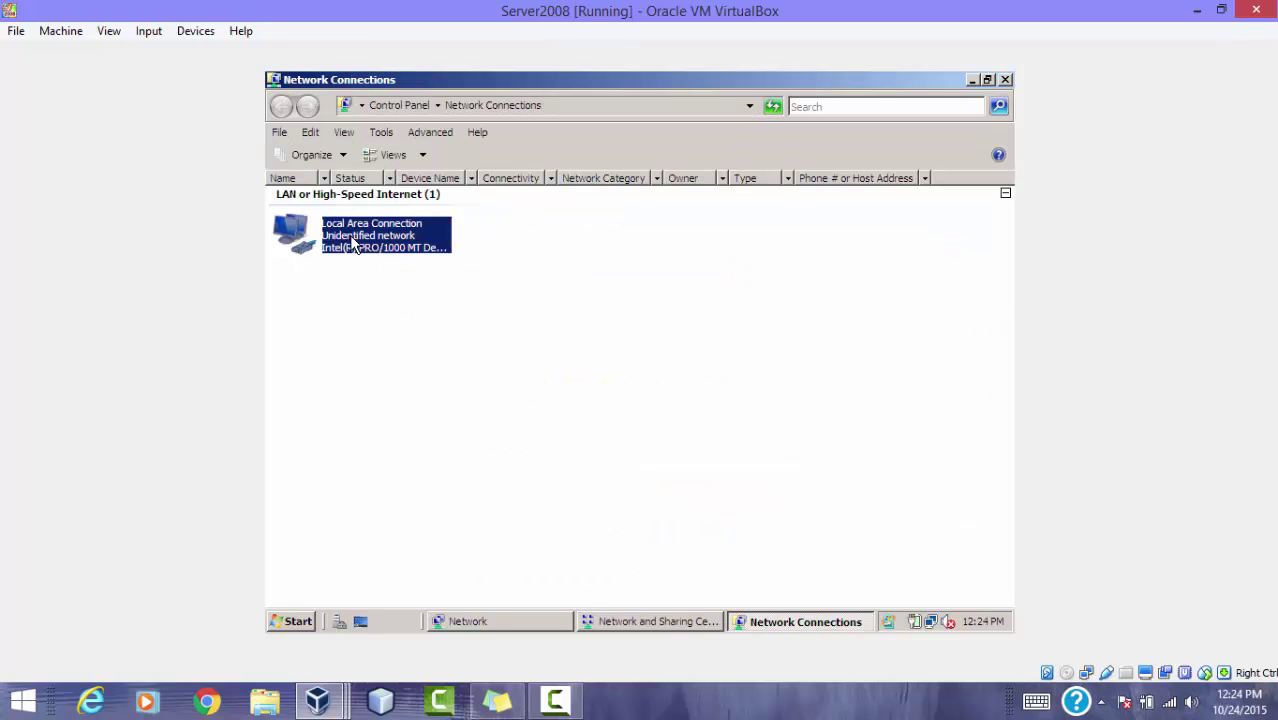
right_click(352, 244)
left_click(380, 385)
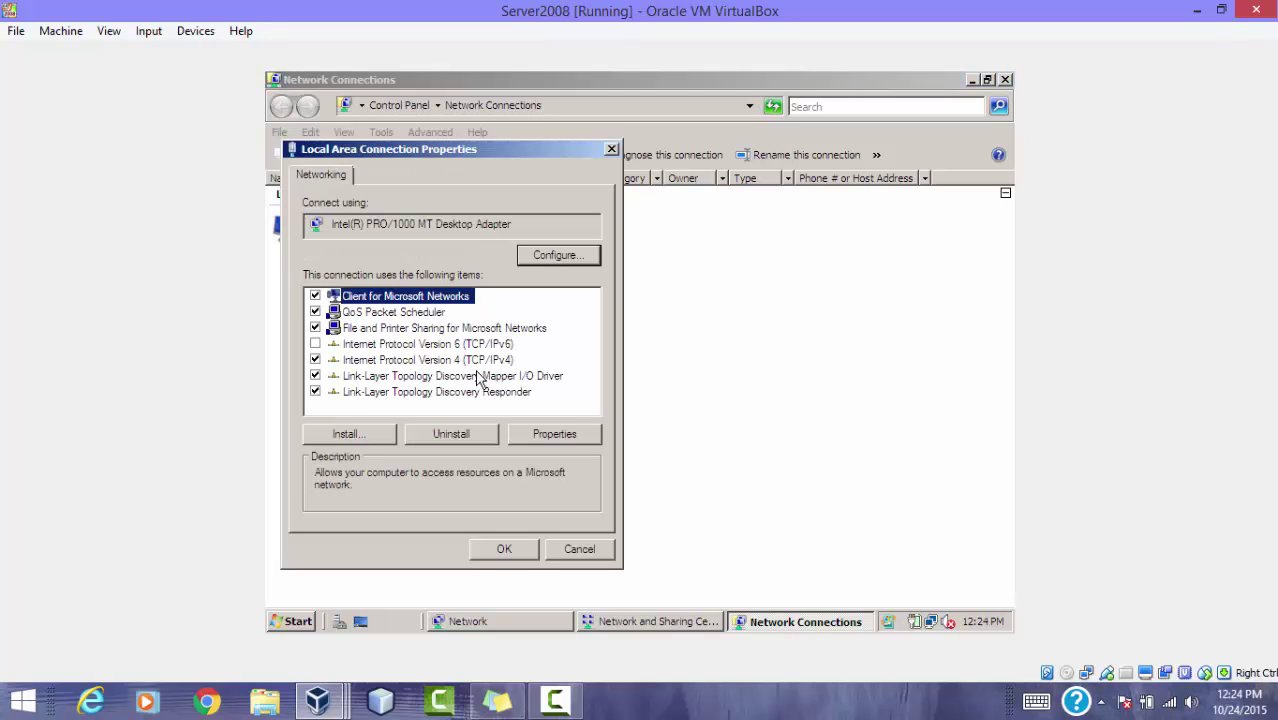
left_click(401, 362)
left_click(549, 437)
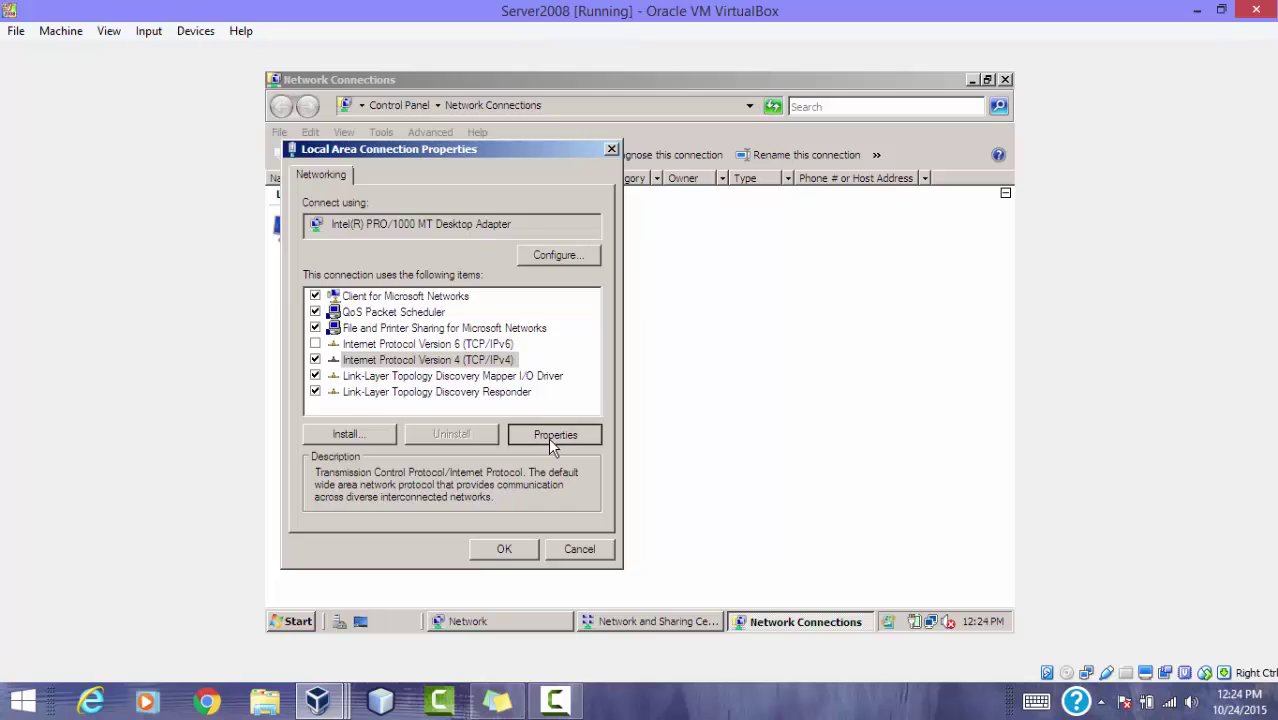
Step: Assign static IP 192.168.0.1, mask 255.255.255.0 and DNS 192.168.0.1, then close the properties
left_click(381, 331)
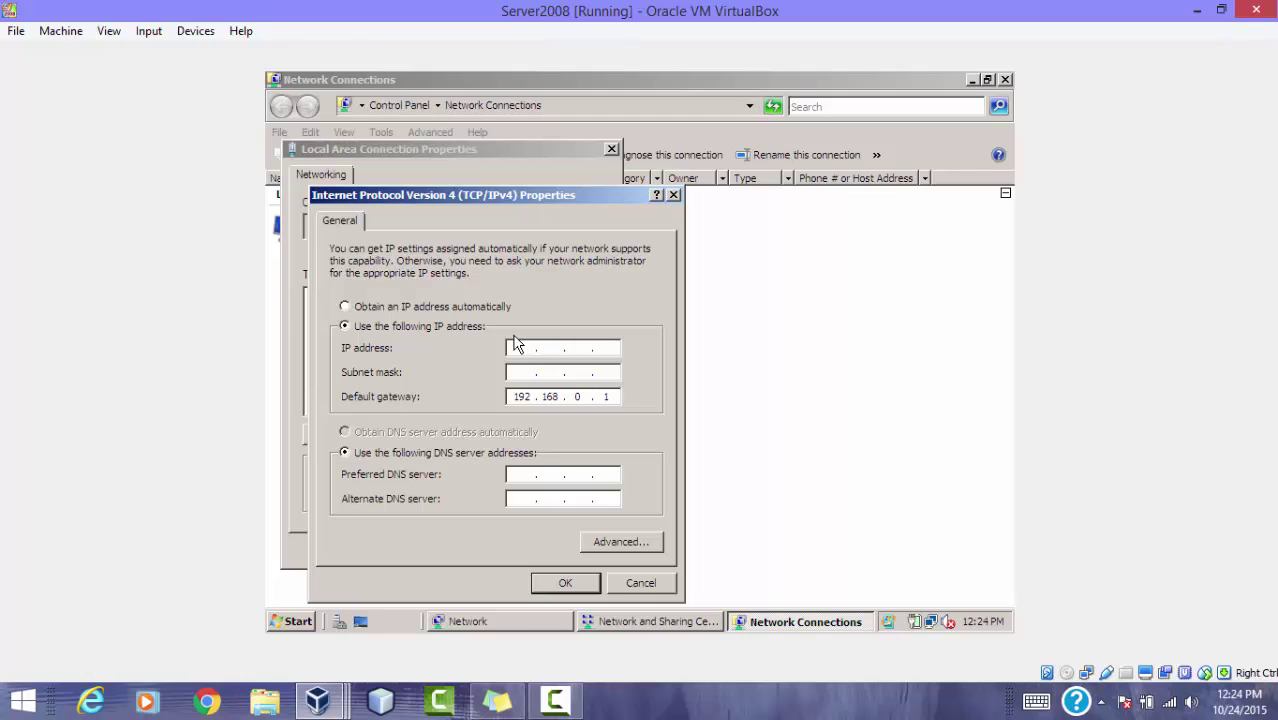
left_click(346, 308)
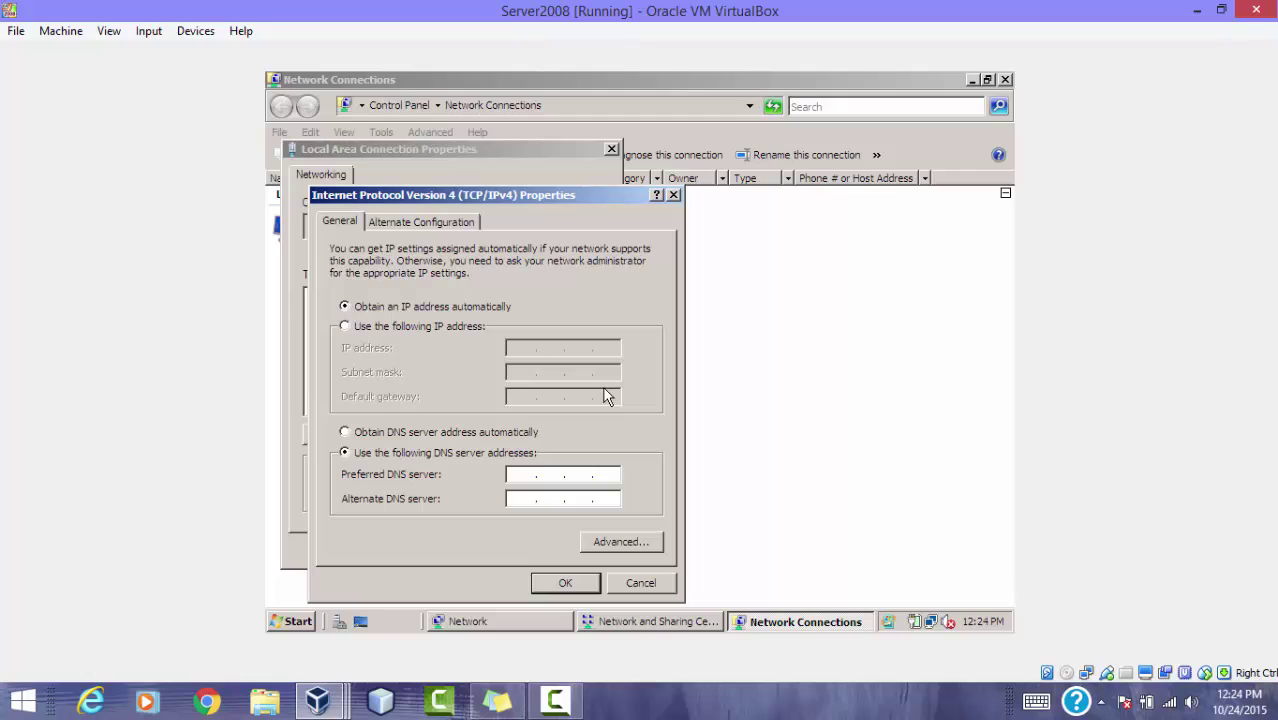
left_click(345, 326)
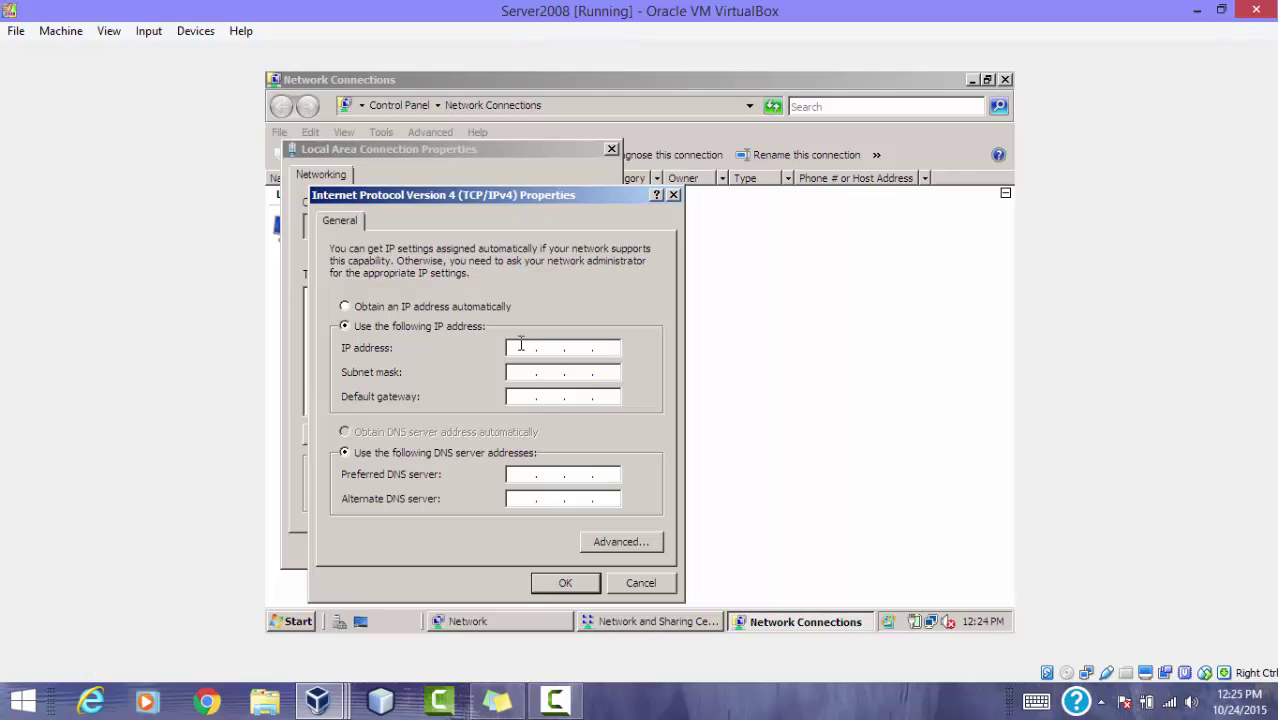
type("192 . 168 . 0 . 1")
left_click(522, 372)
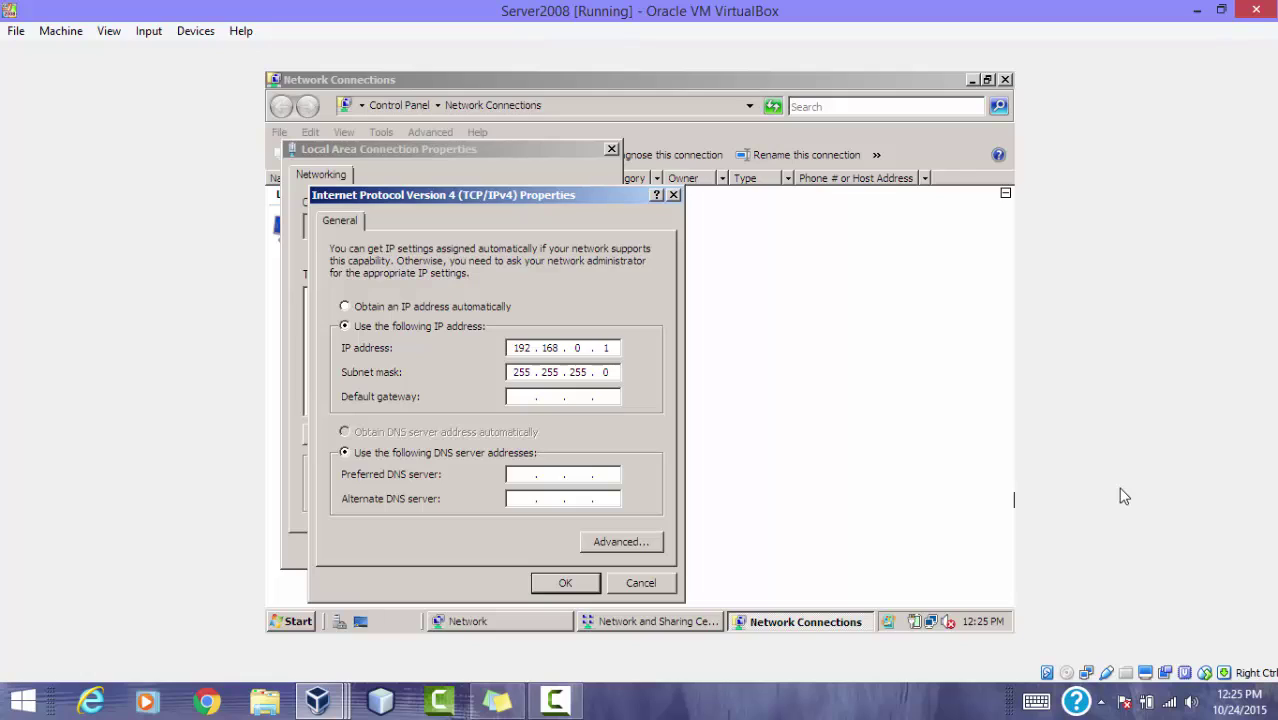
left_click(525, 474)
type("192 . 168 . 0 . 1")
left_click(588, 586)
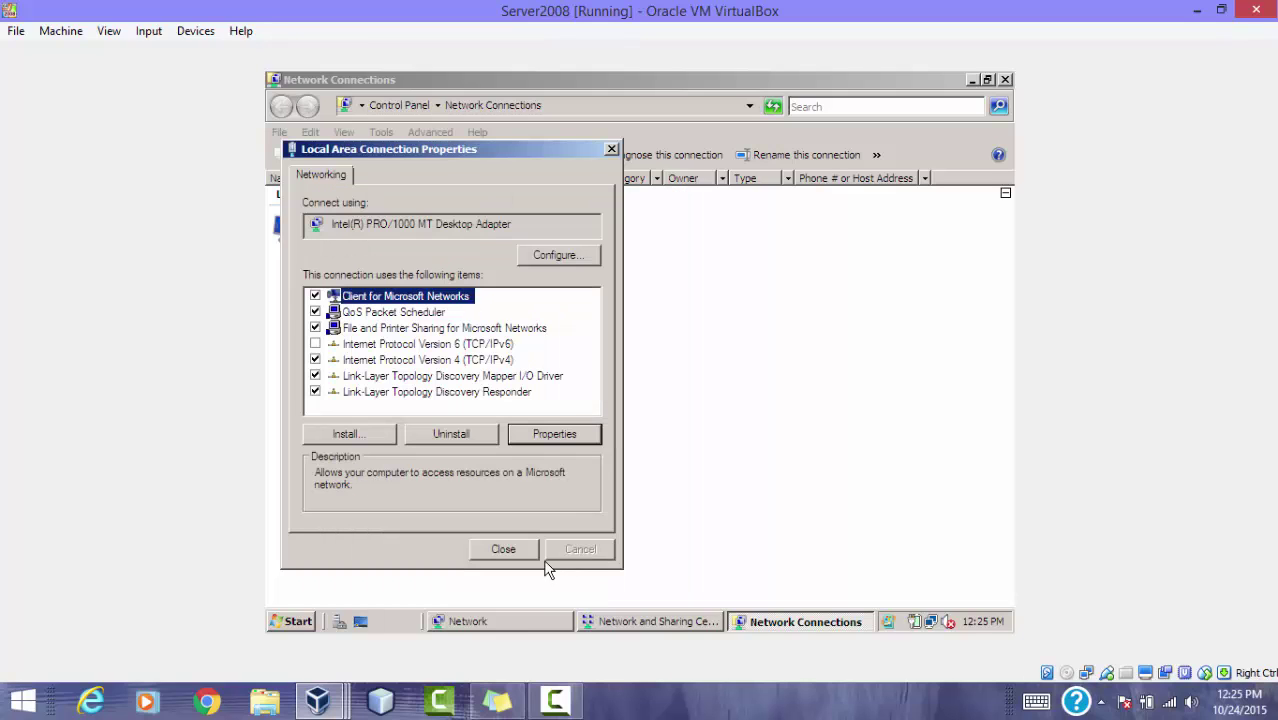
left_click(515, 551)
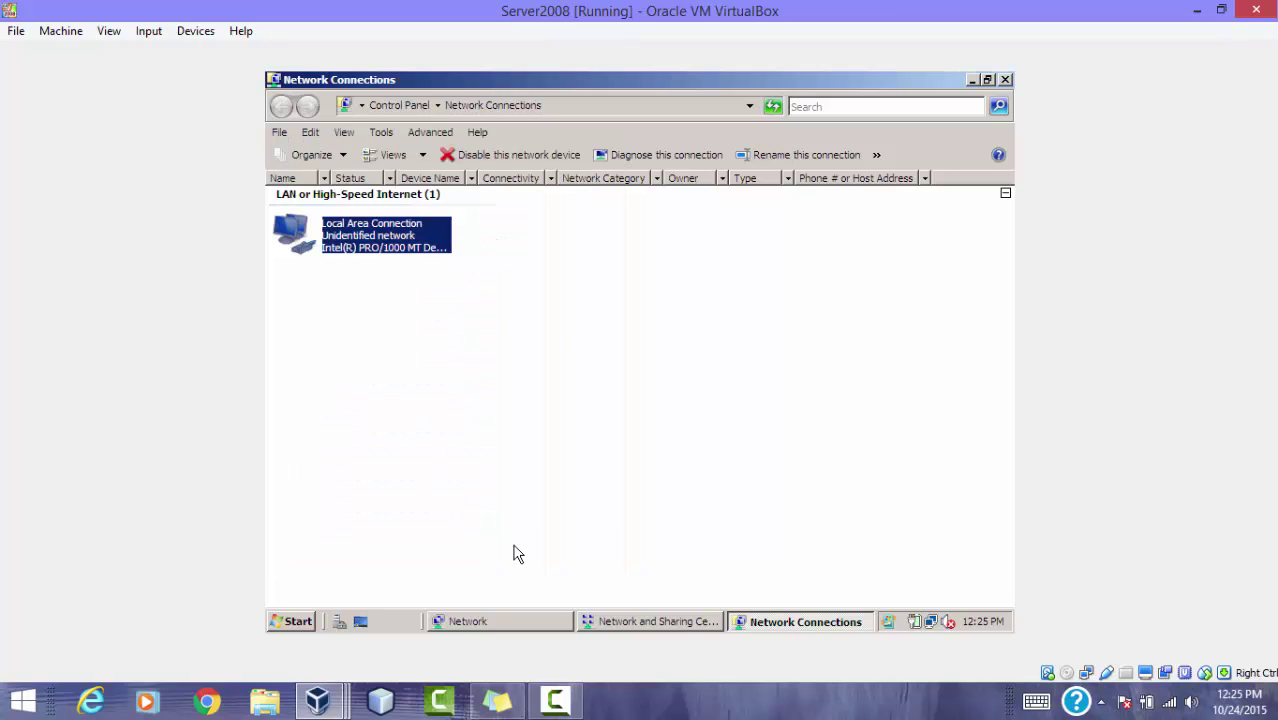
Step: Turn on network discovery in Server2008's Network and Sharing Center
left_click(516, 552)
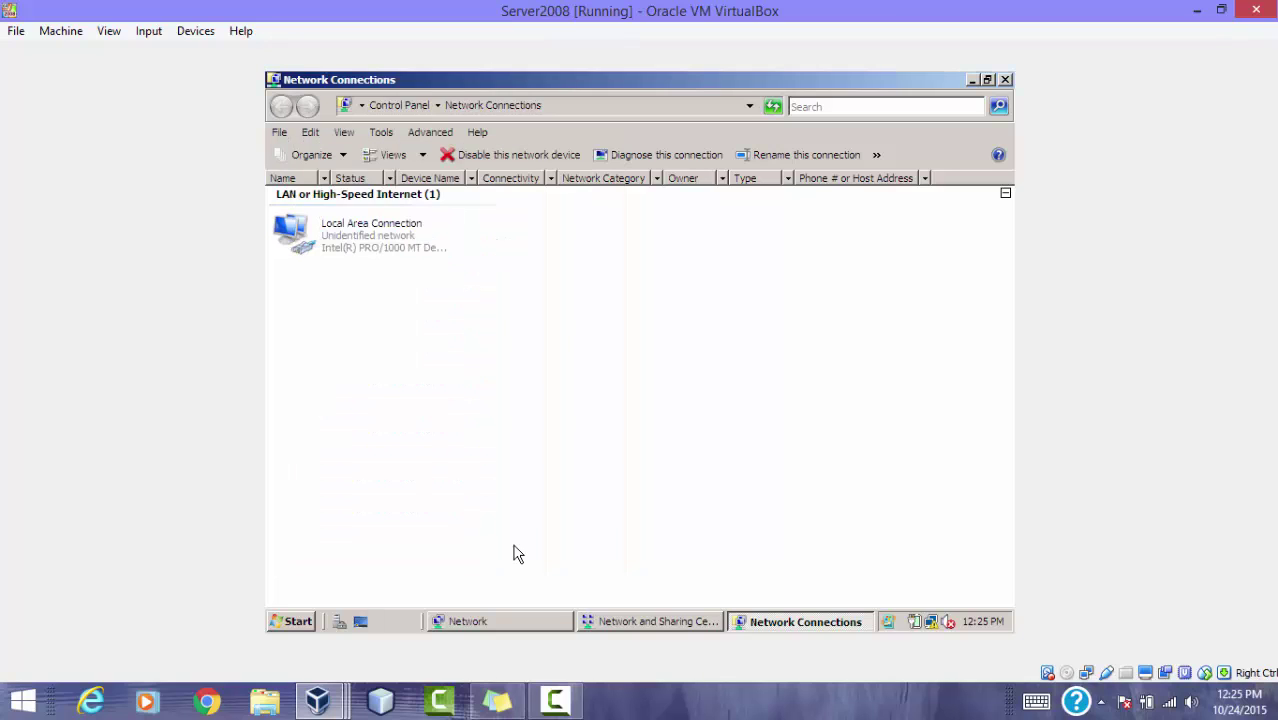
left_click(617, 621)
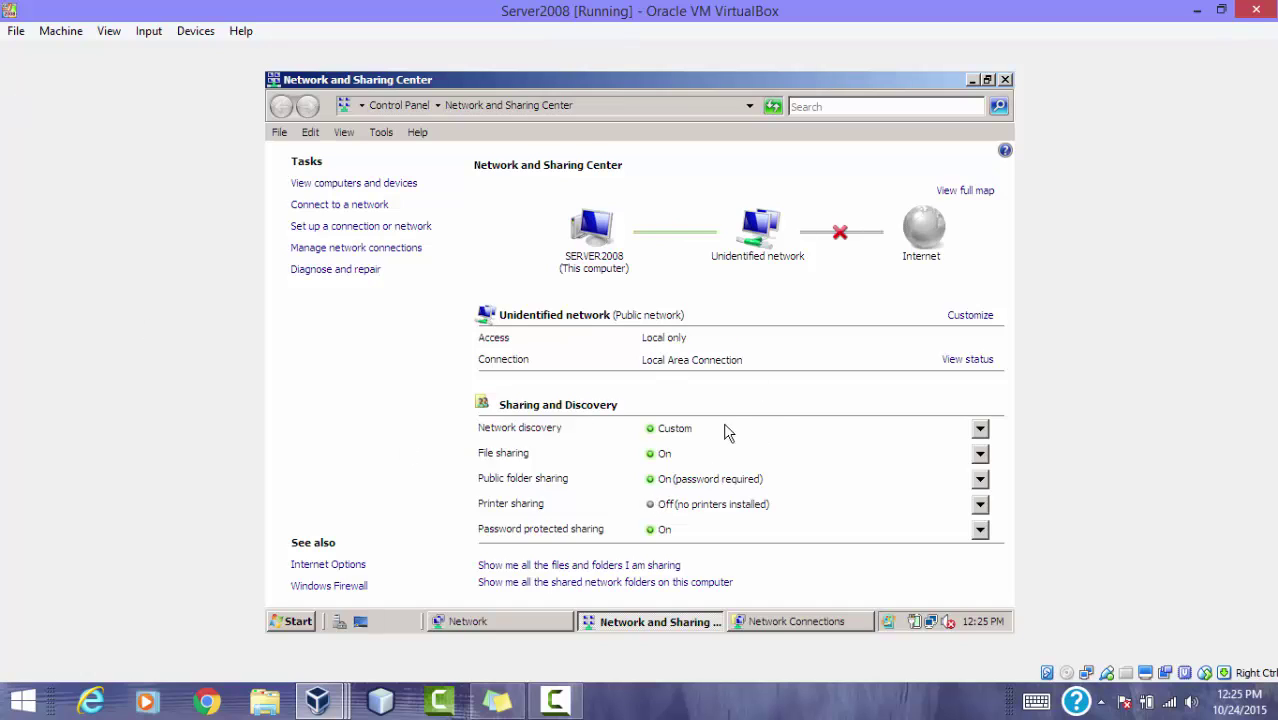
left_click(980, 432)
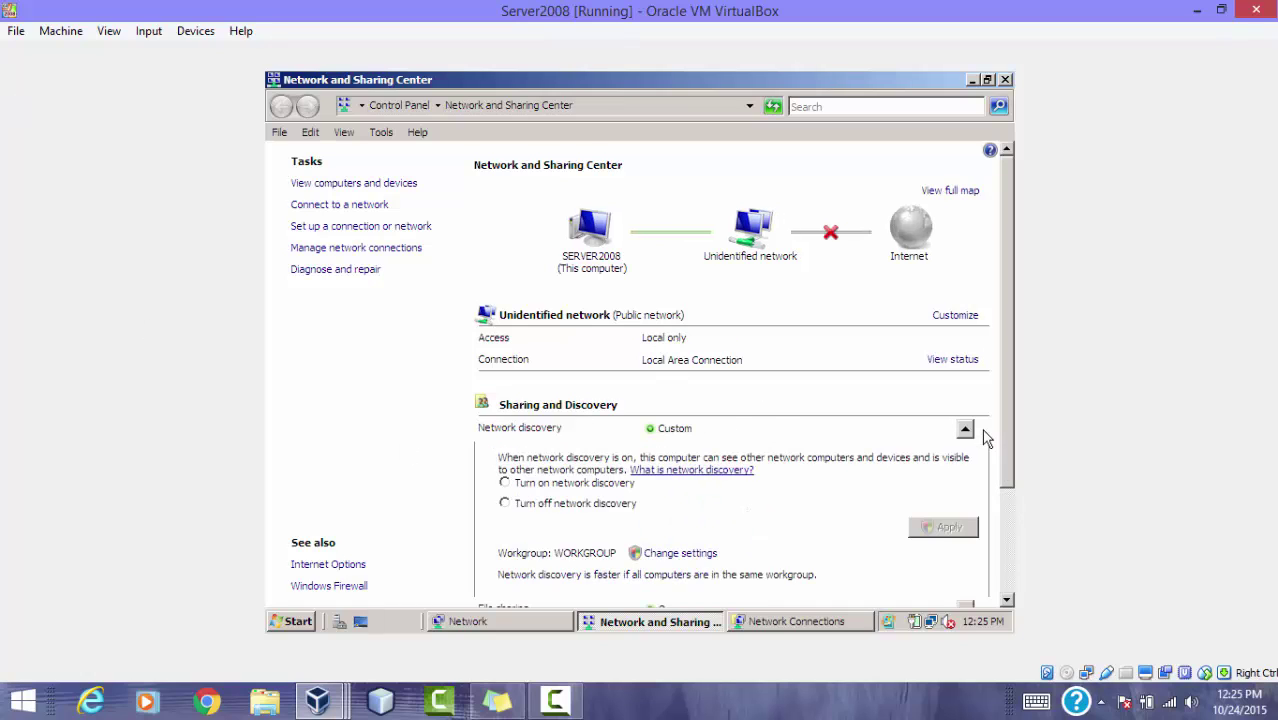
left_click(505, 483)
left_click(966, 528)
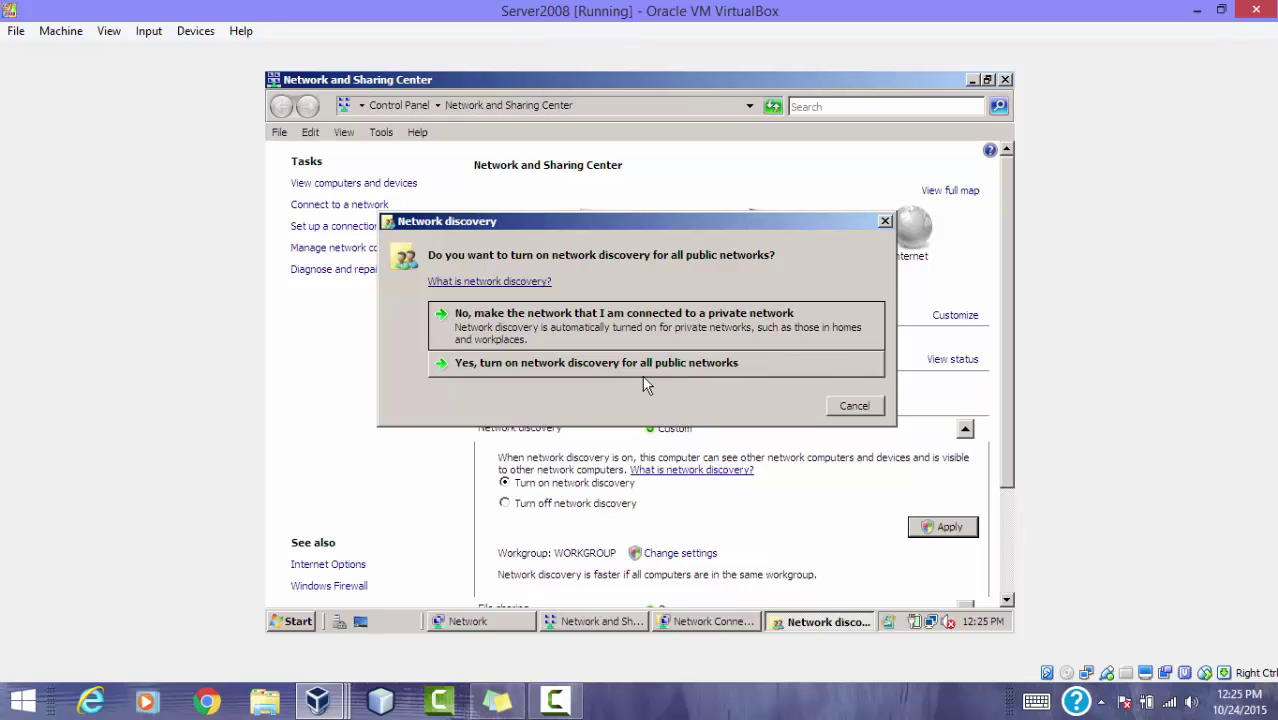
left_click(643, 374)
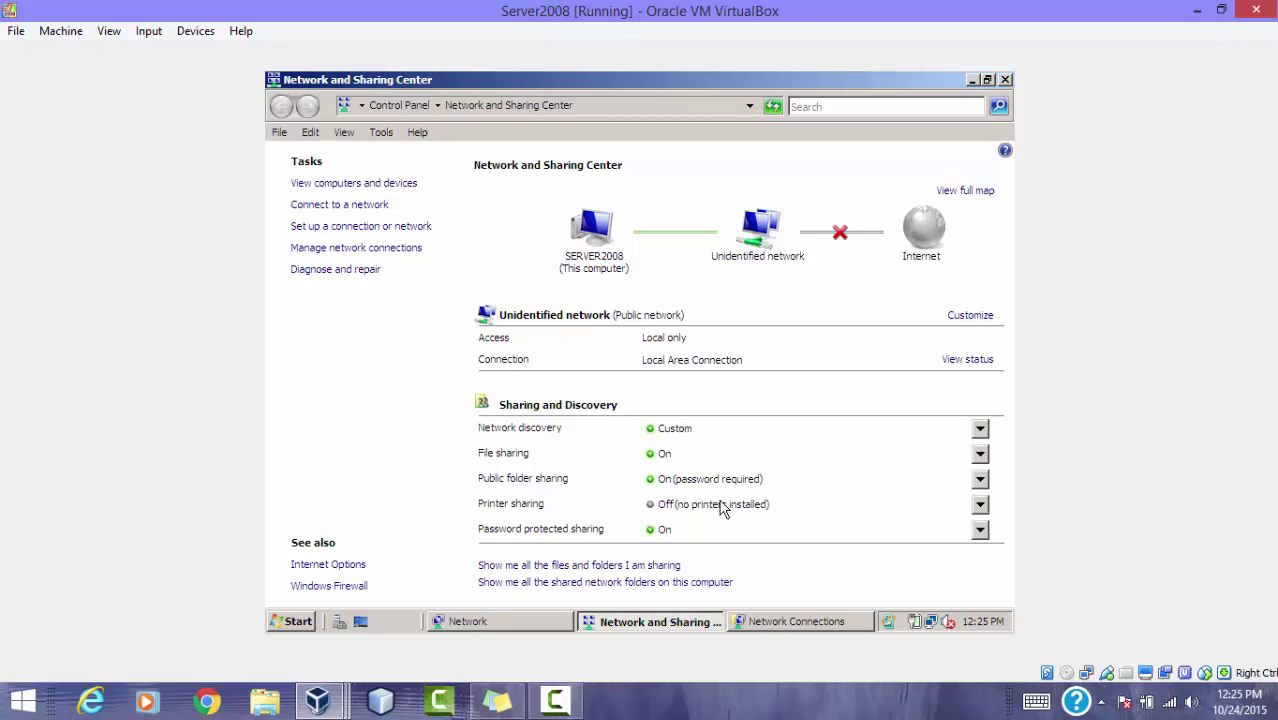
Step: Turn off public folder sharing and password protected sharing, applying each
left_click(980, 479)
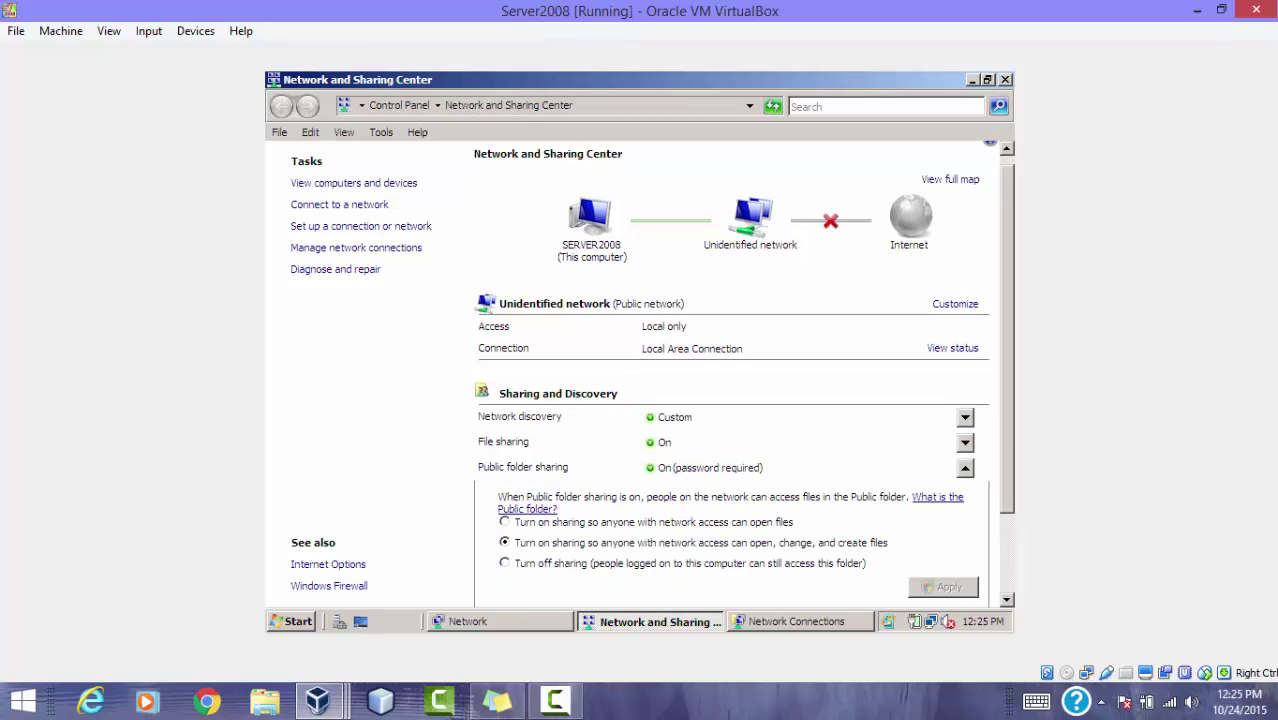
left_click(524, 565)
left_click(943, 588)
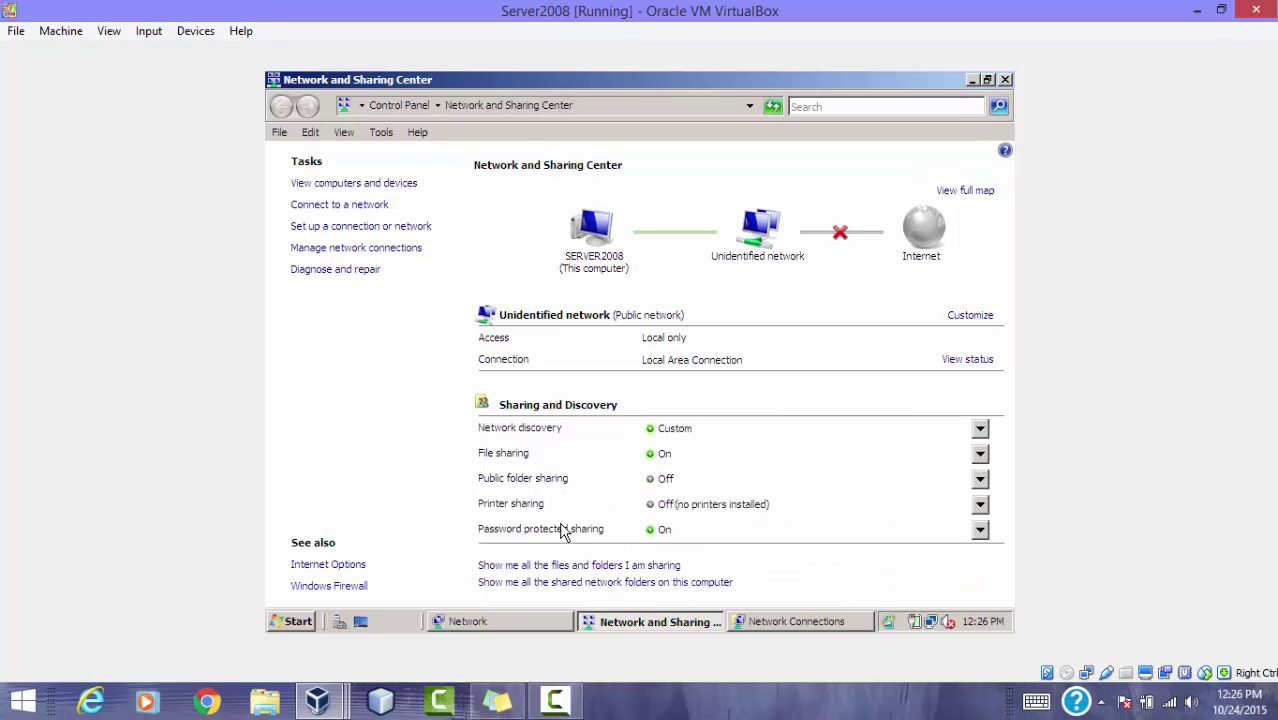
left_click(978, 530)
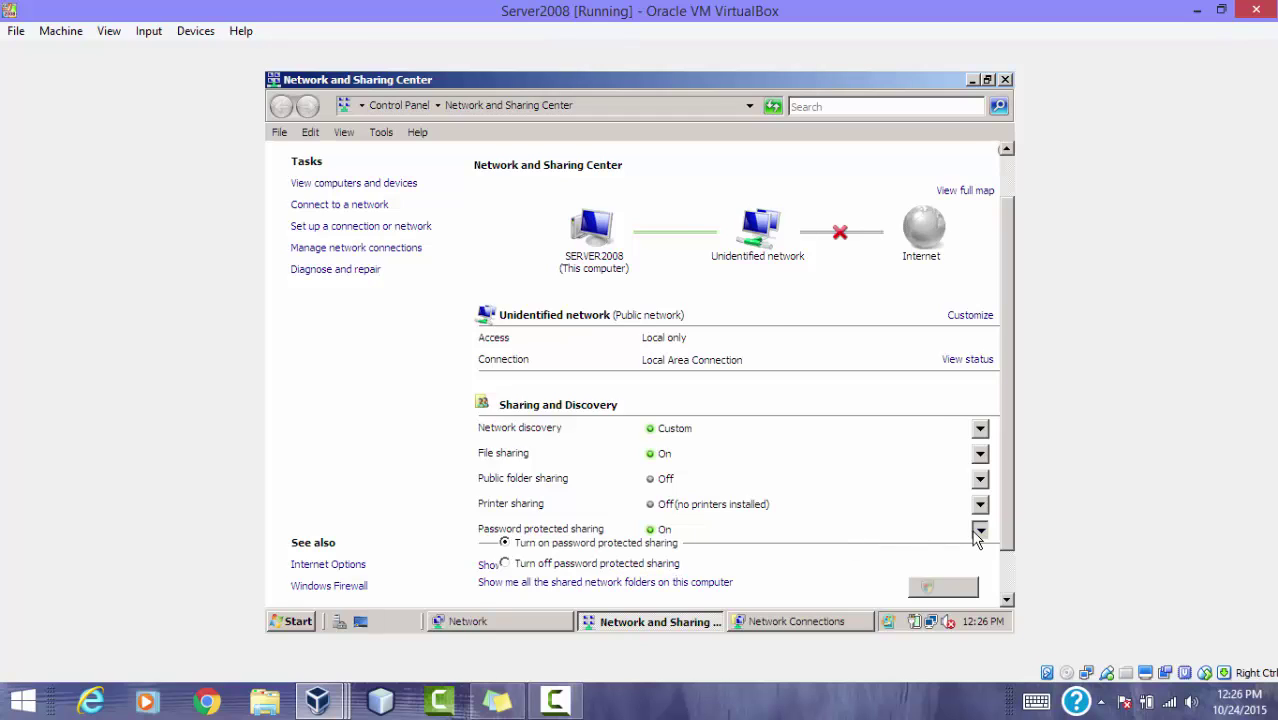
left_click(612, 567)
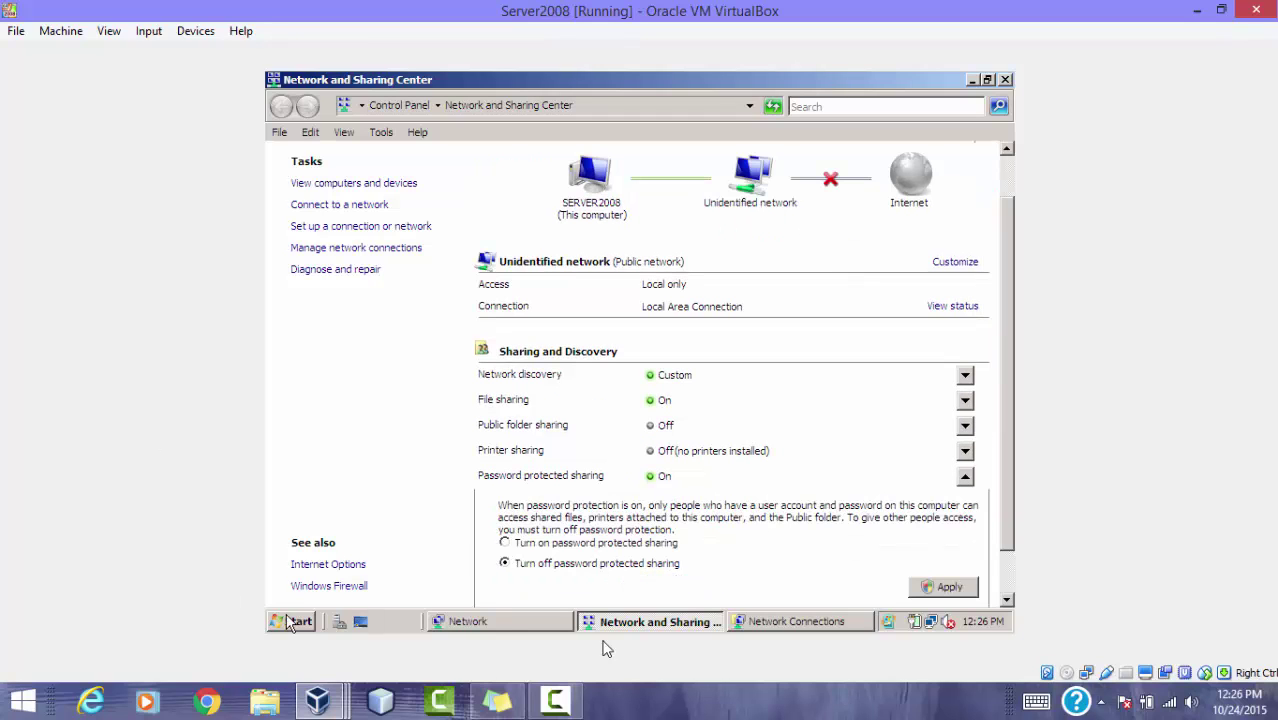
left_click(920, 587)
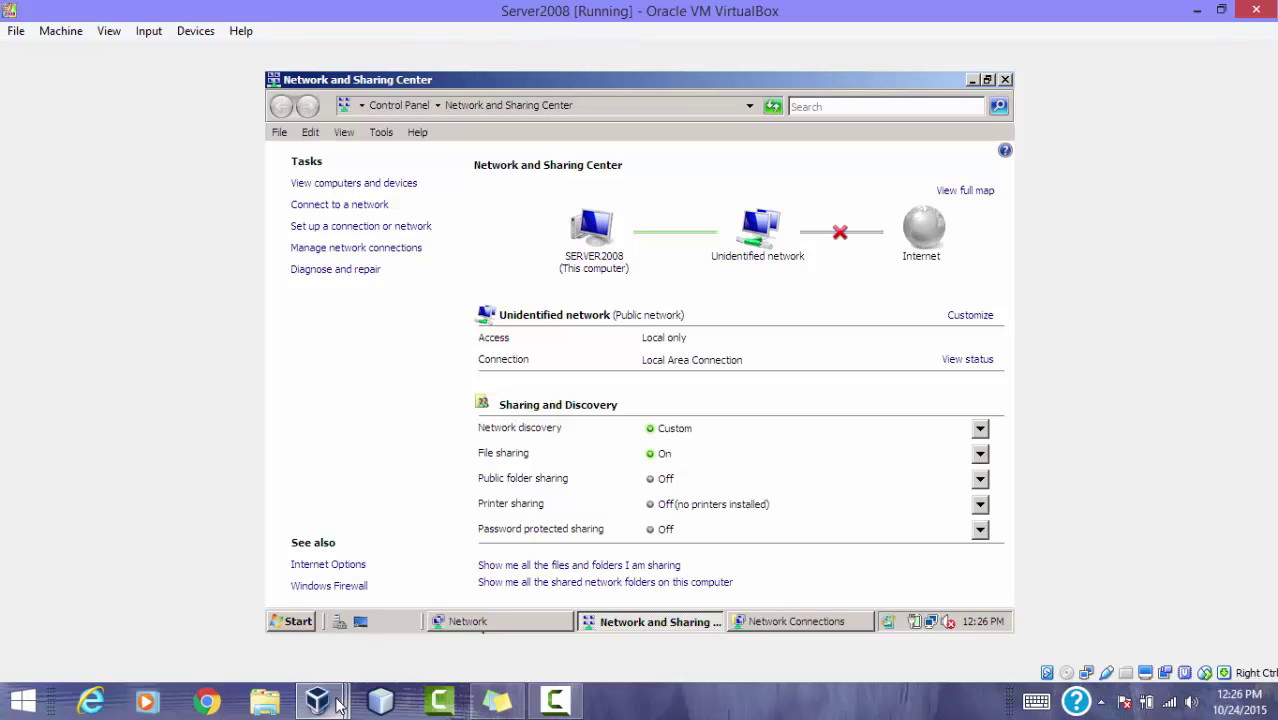
Step: Switch to the WindowsVista VM and open its Network and Sharing Center
mouse_move(338, 705)
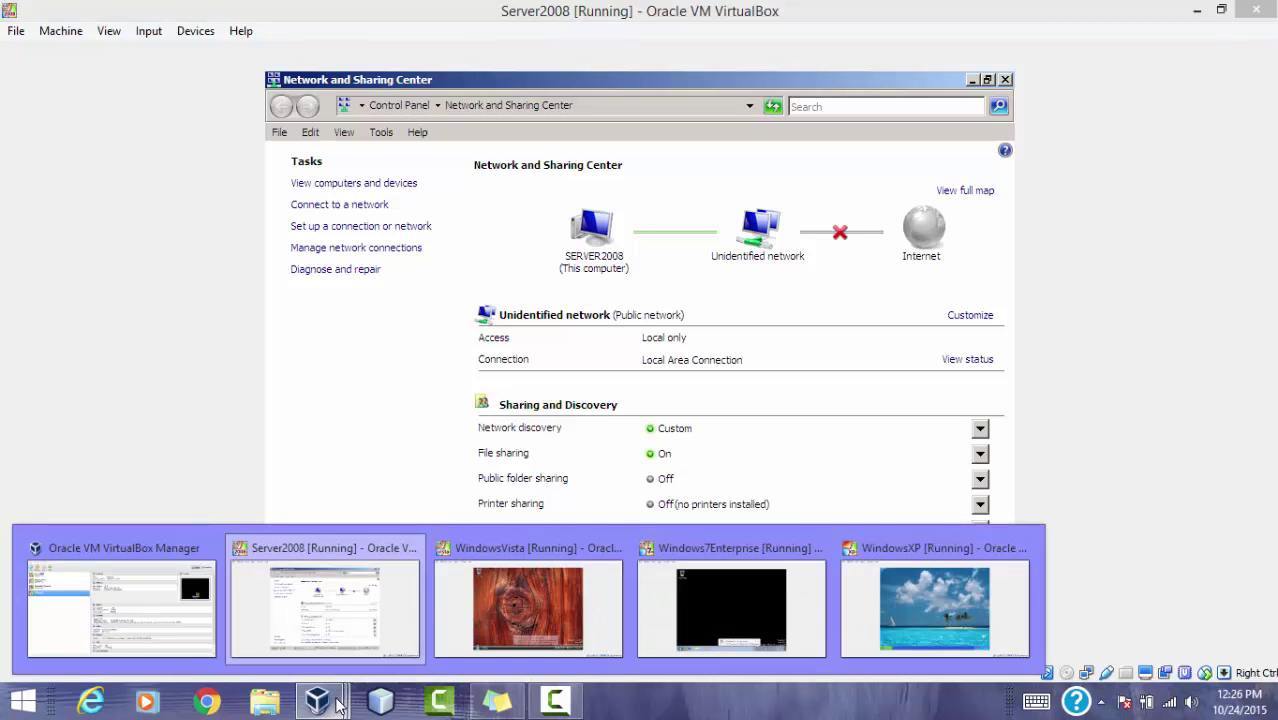
left_click(513, 626)
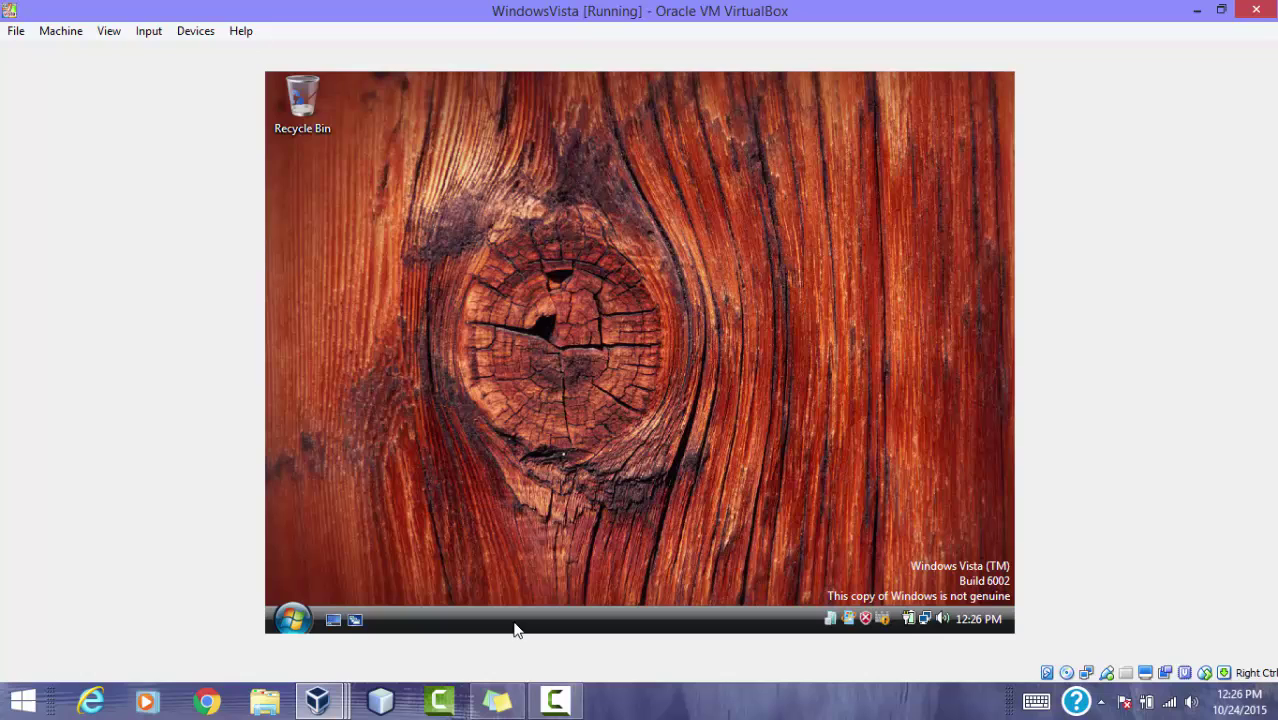
left_click(294, 619)
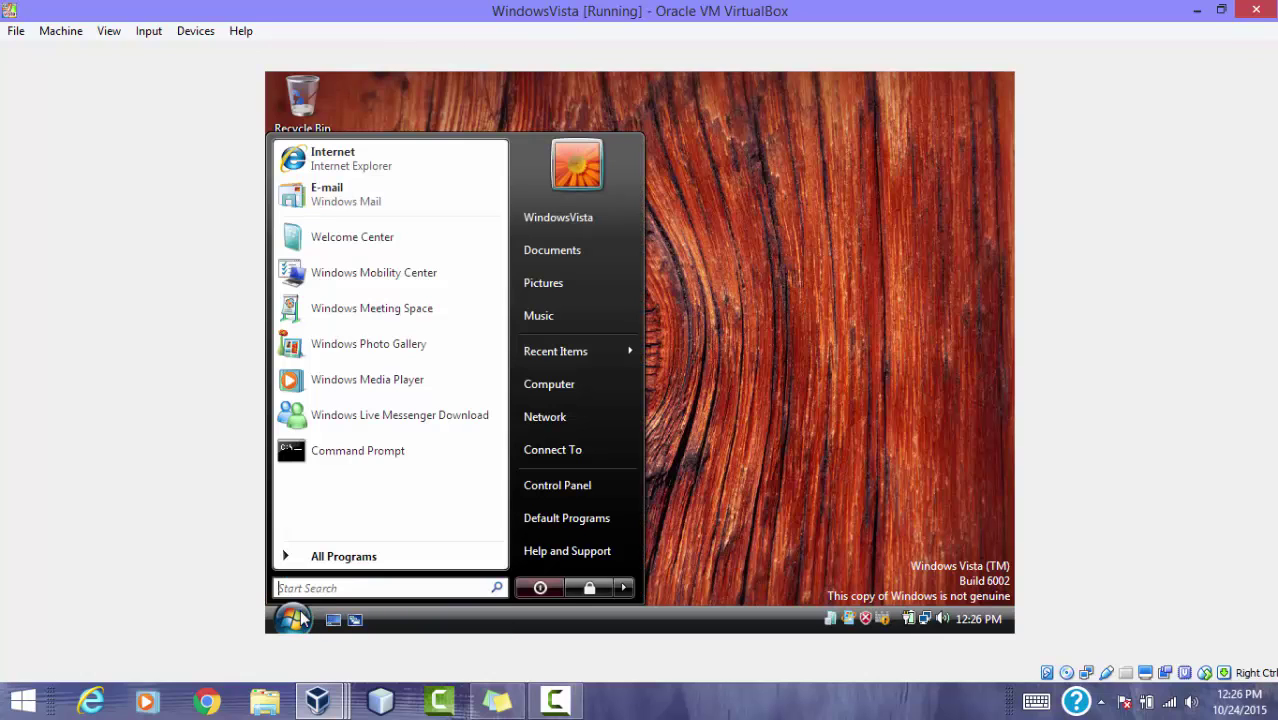
left_click(586, 410)
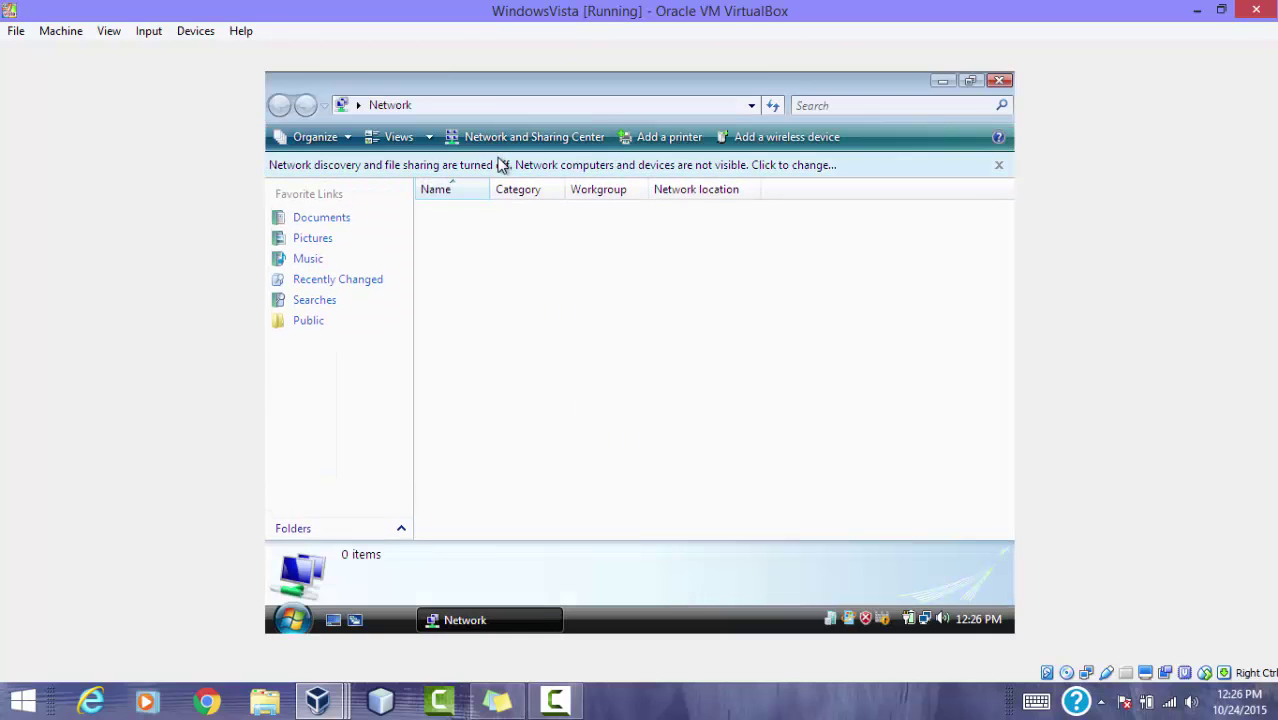
left_click(501, 165)
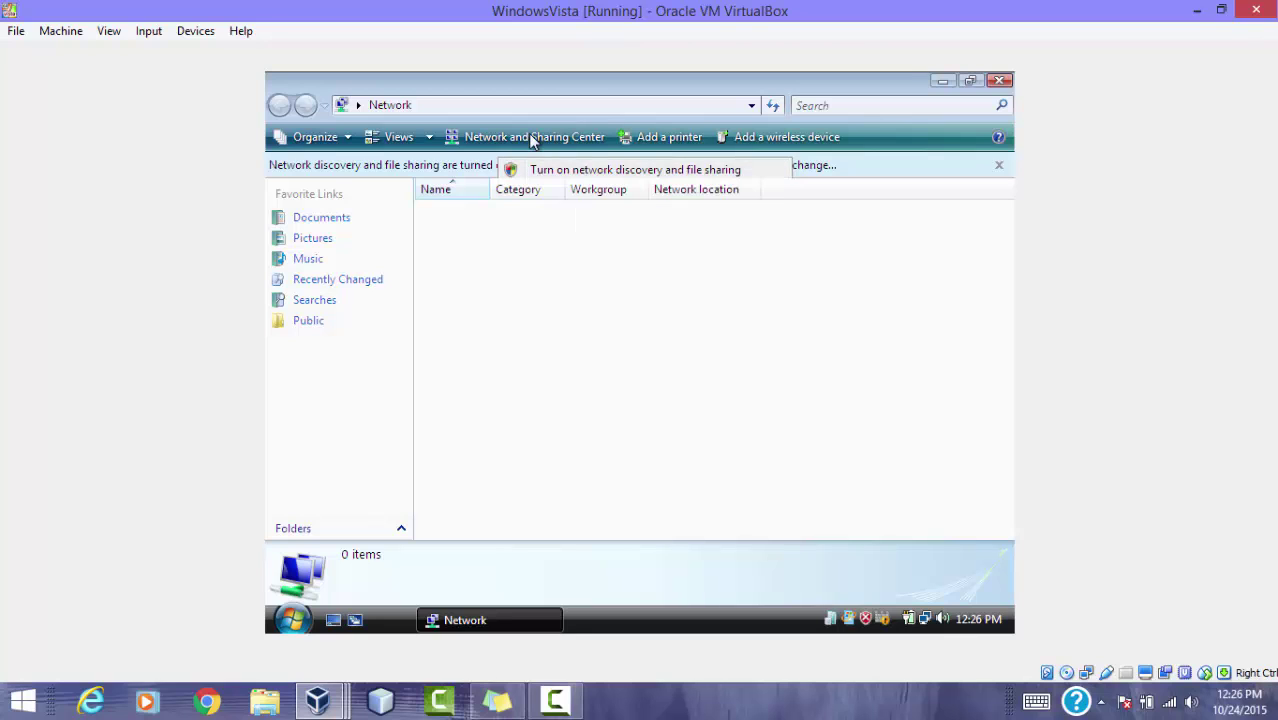
left_click(533, 136)
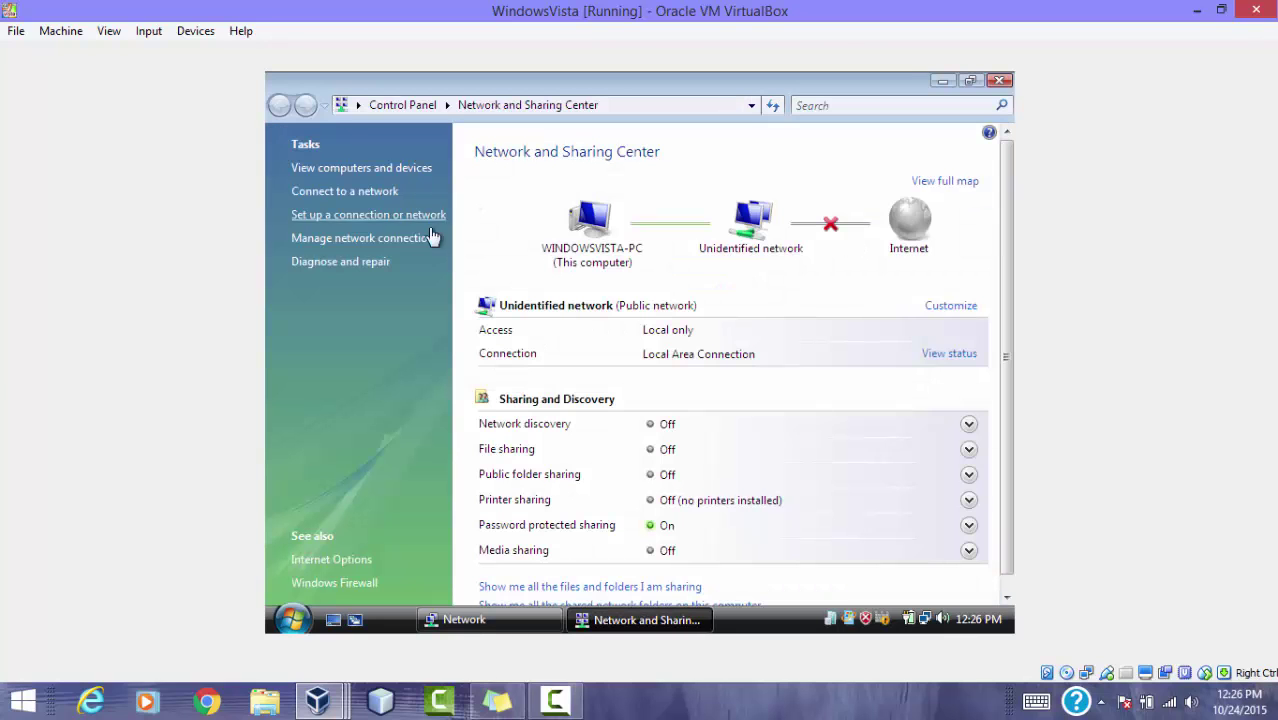
Step: Open the Local Area Connection properties, approving the administrator prompt
left_click(378, 238)
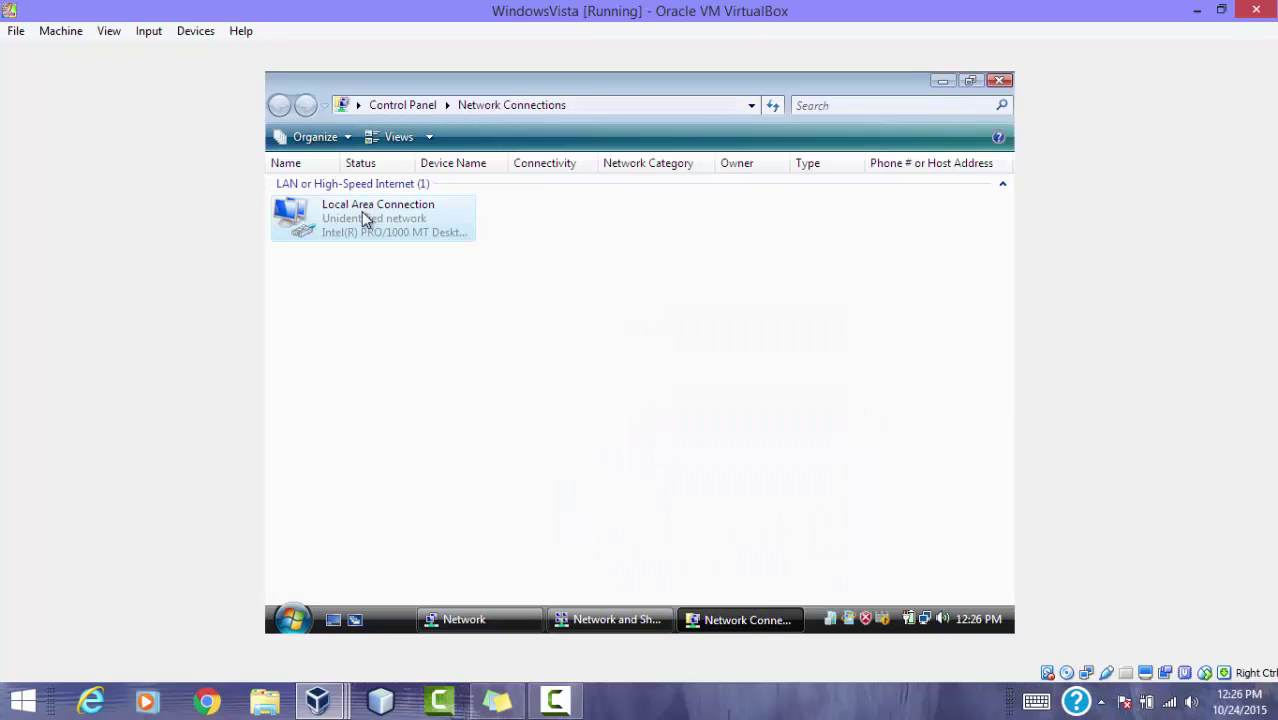
right_click(362, 212)
left_click(427, 396)
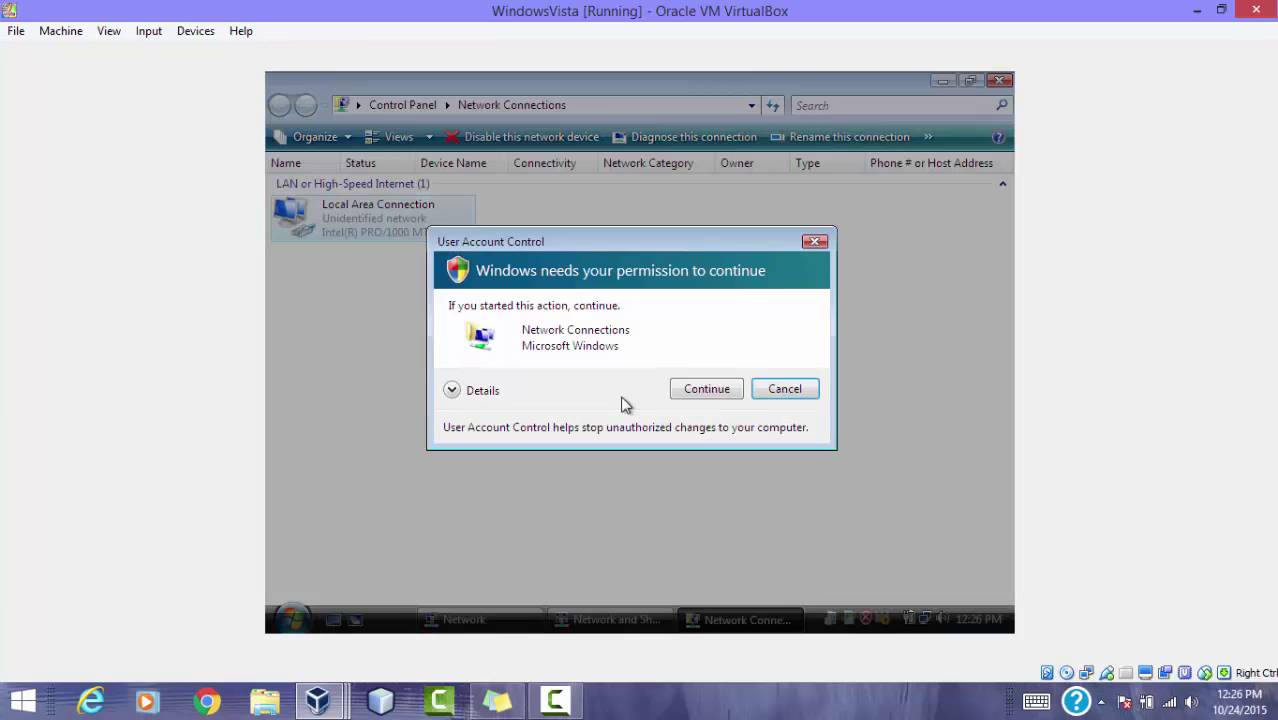
left_click(704, 391)
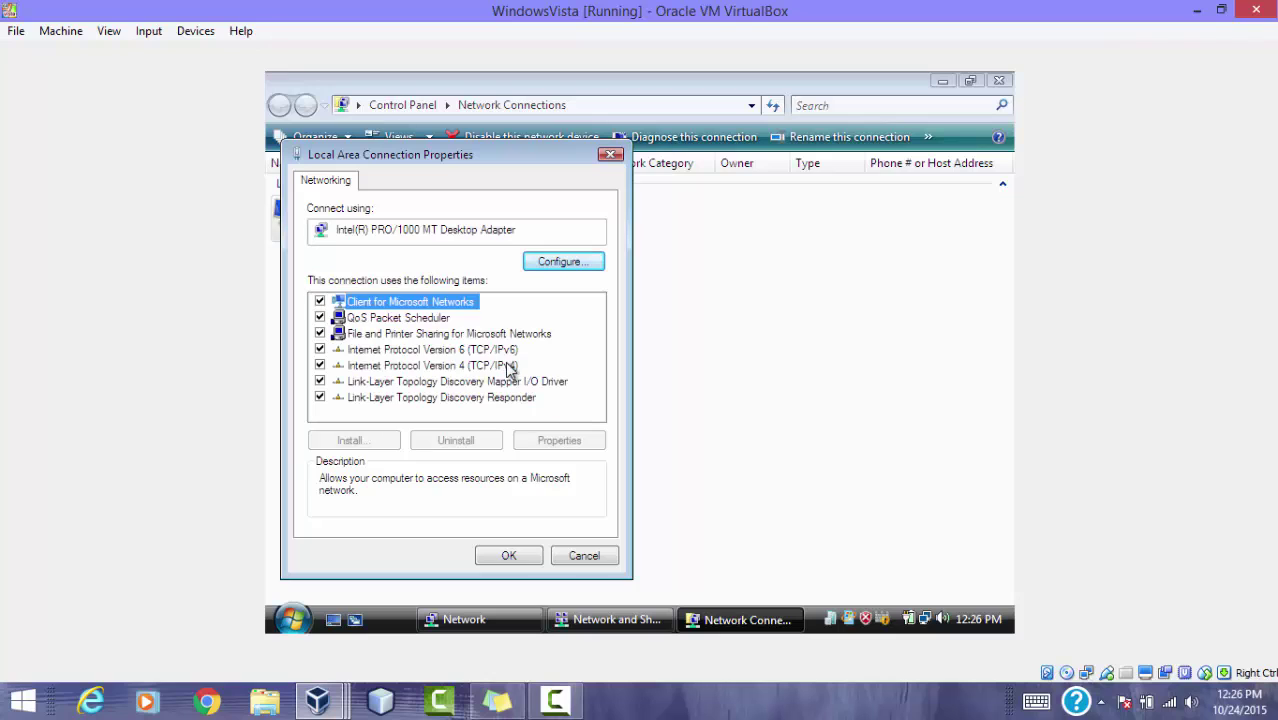
Step: Set Vista's IPv4 to static 192.168.0.2, mask 255.255.255.0, gateway and DNS 192.168.0.1
left_click(510, 365)
left_click(556, 440)
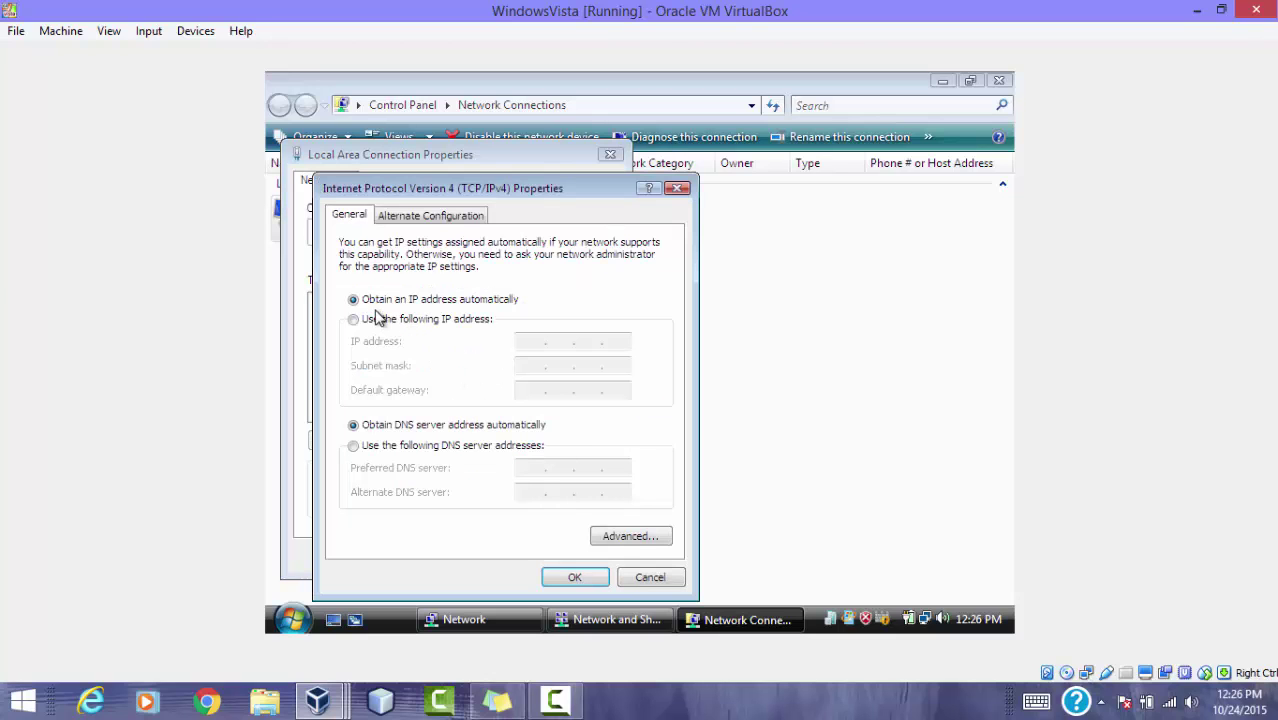
left_click(408, 321)
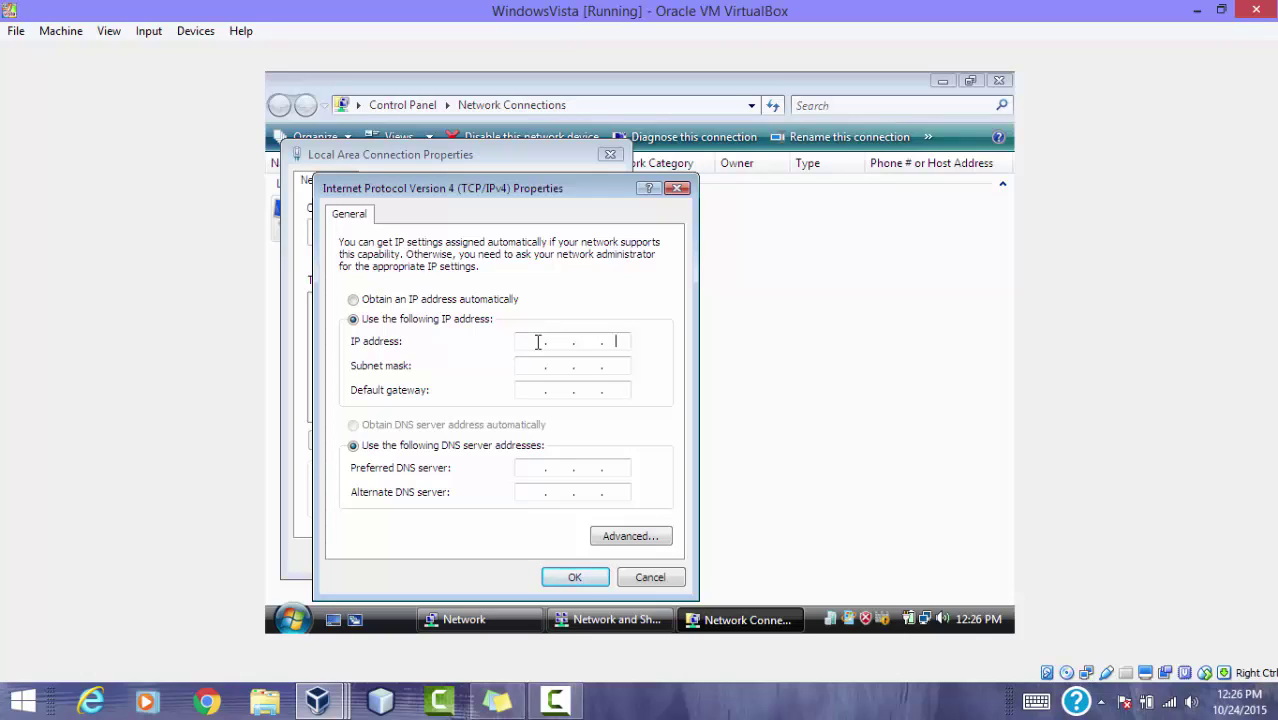
left_click(542, 344)
left_click(537, 360)
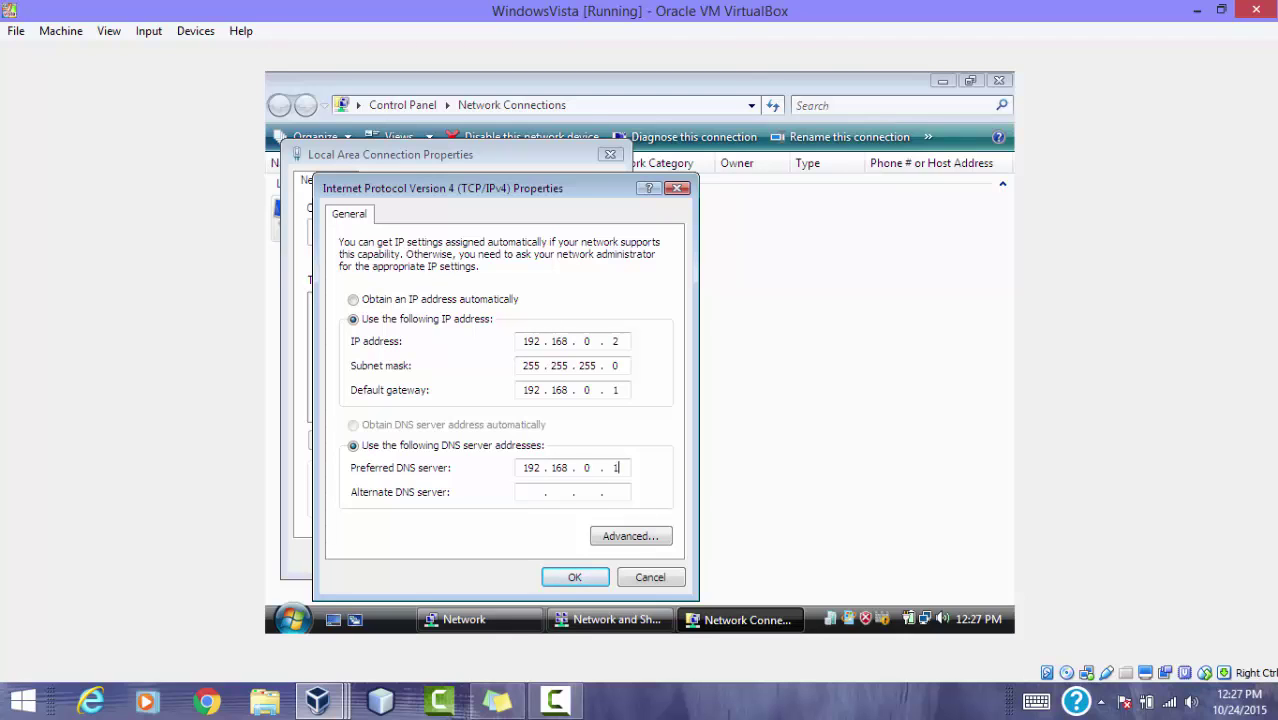
left_click(575, 577)
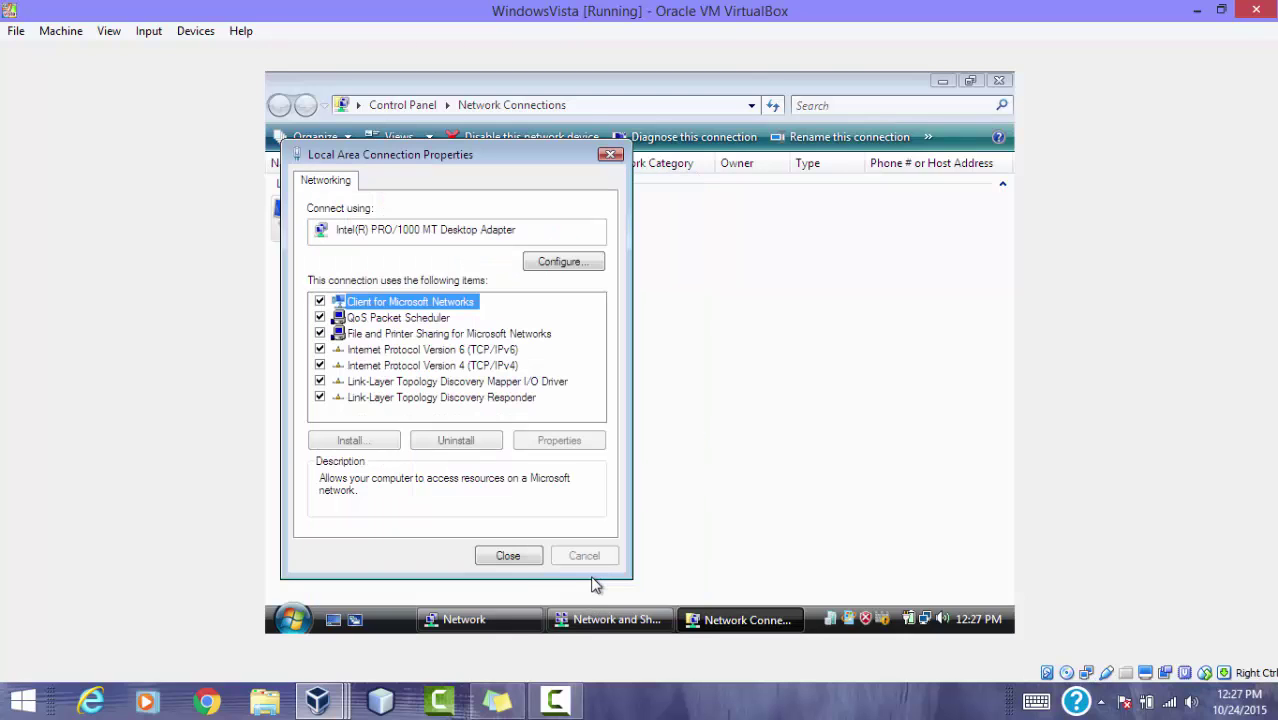
left_click(510, 557)
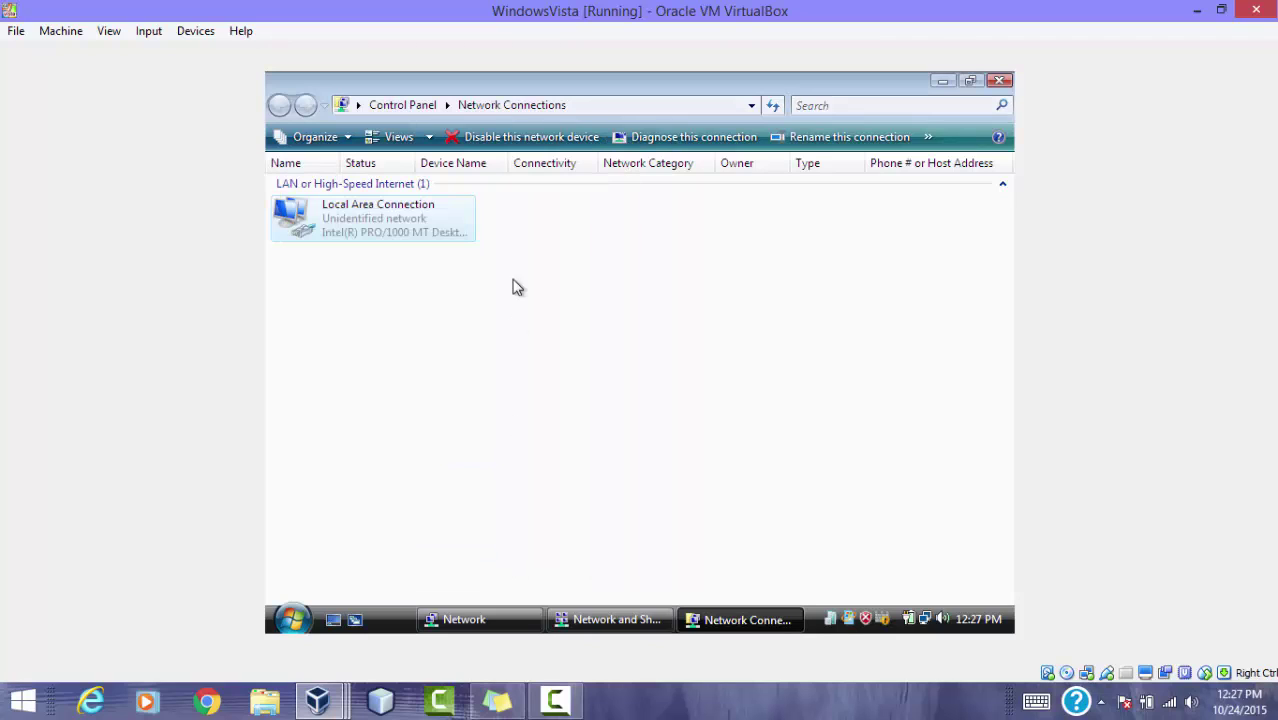
Step: Turn on network discovery in Vista's Network and Sharing Center
left_click(608, 619)
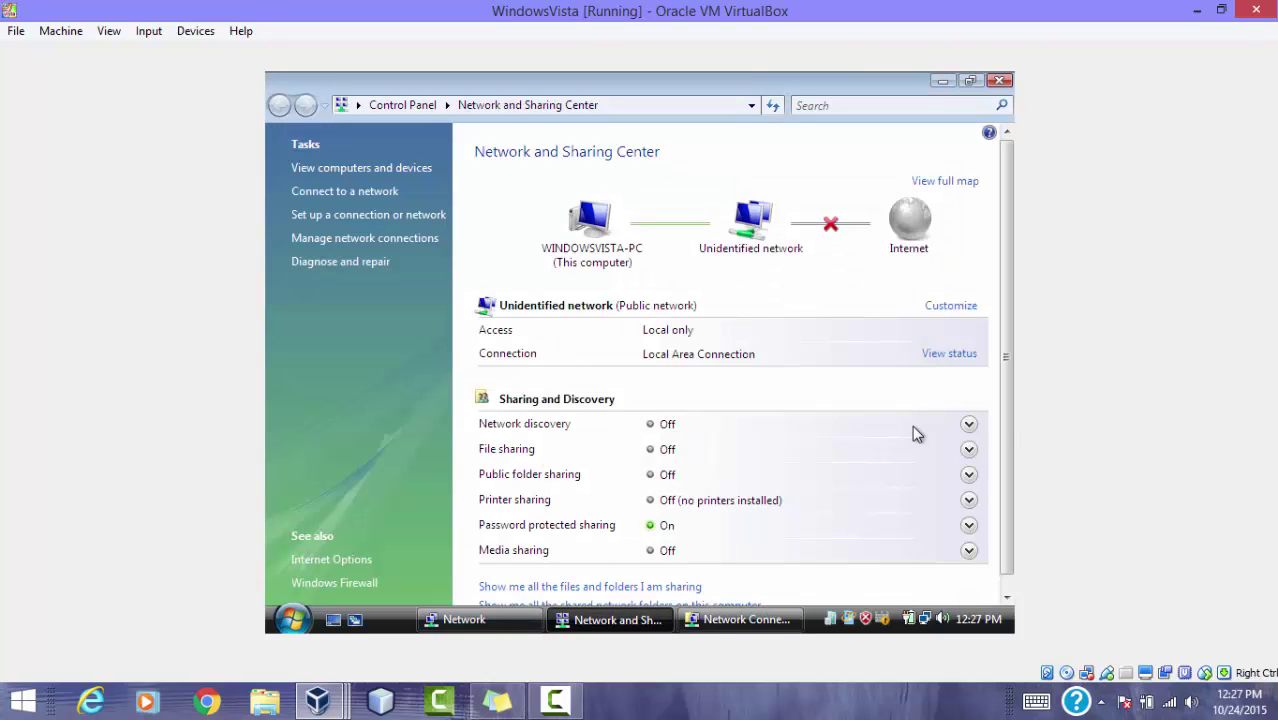
left_click(969, 424)
left_click(527, 482)
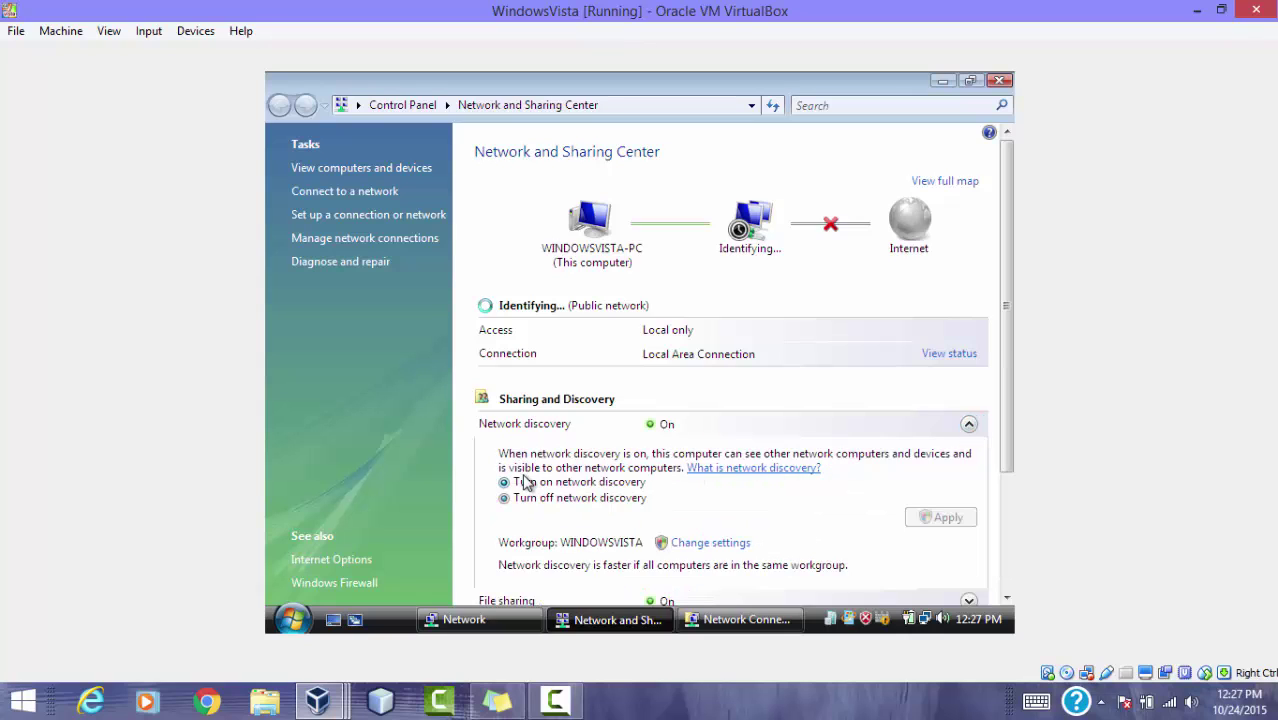
left_click(935, 517)
scroll(1005, 379, "down", 3)
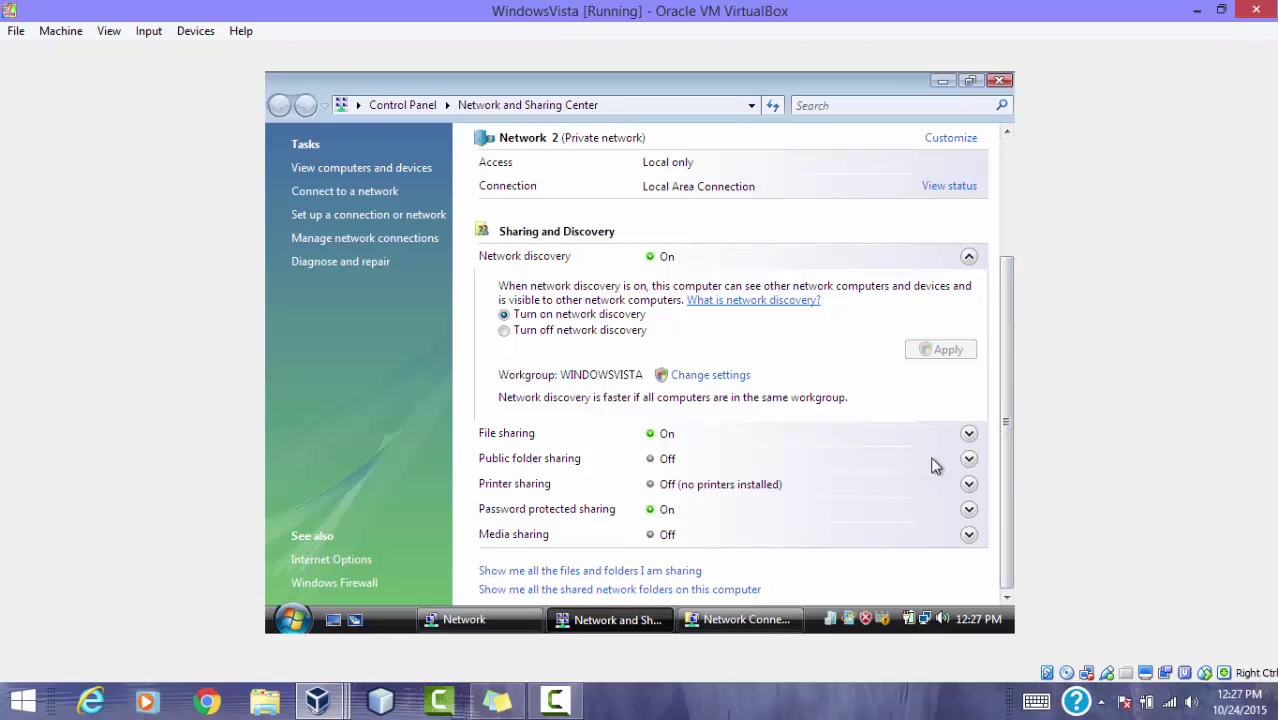
Step: Allow public folder open/change/create access and turn off password protected sharing
left_click(968, 459)
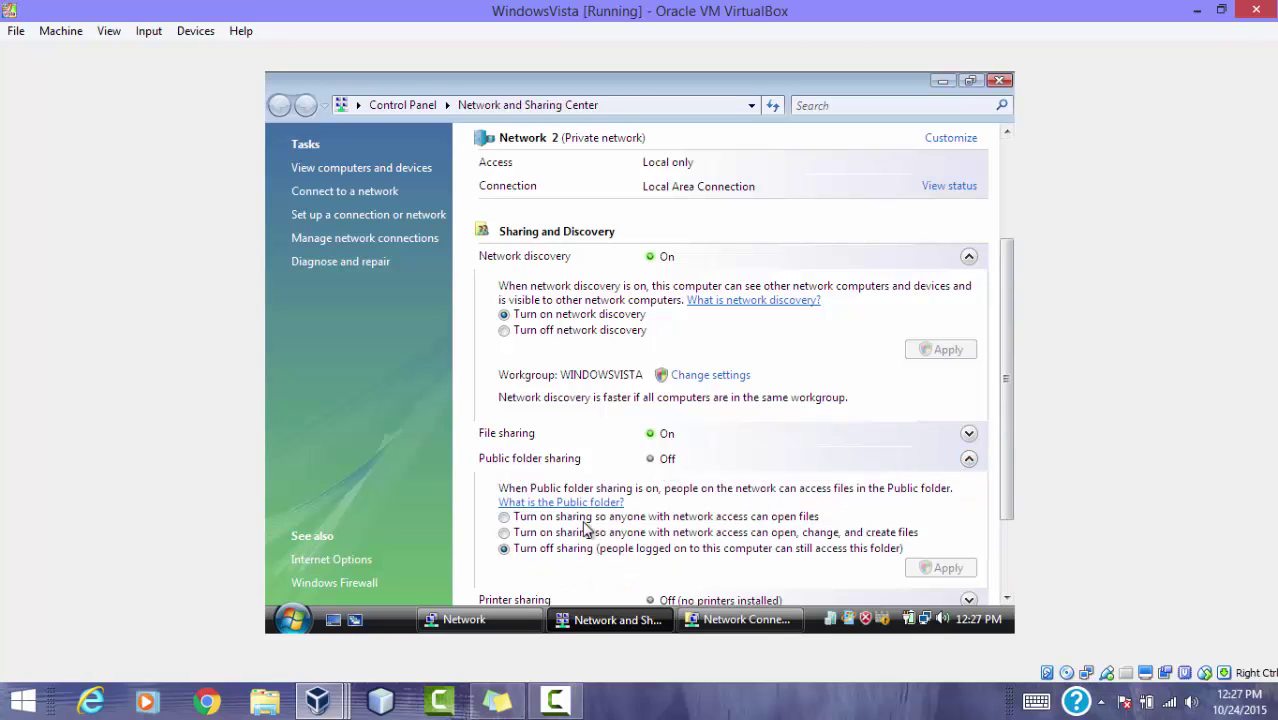
left_click(514, 535)
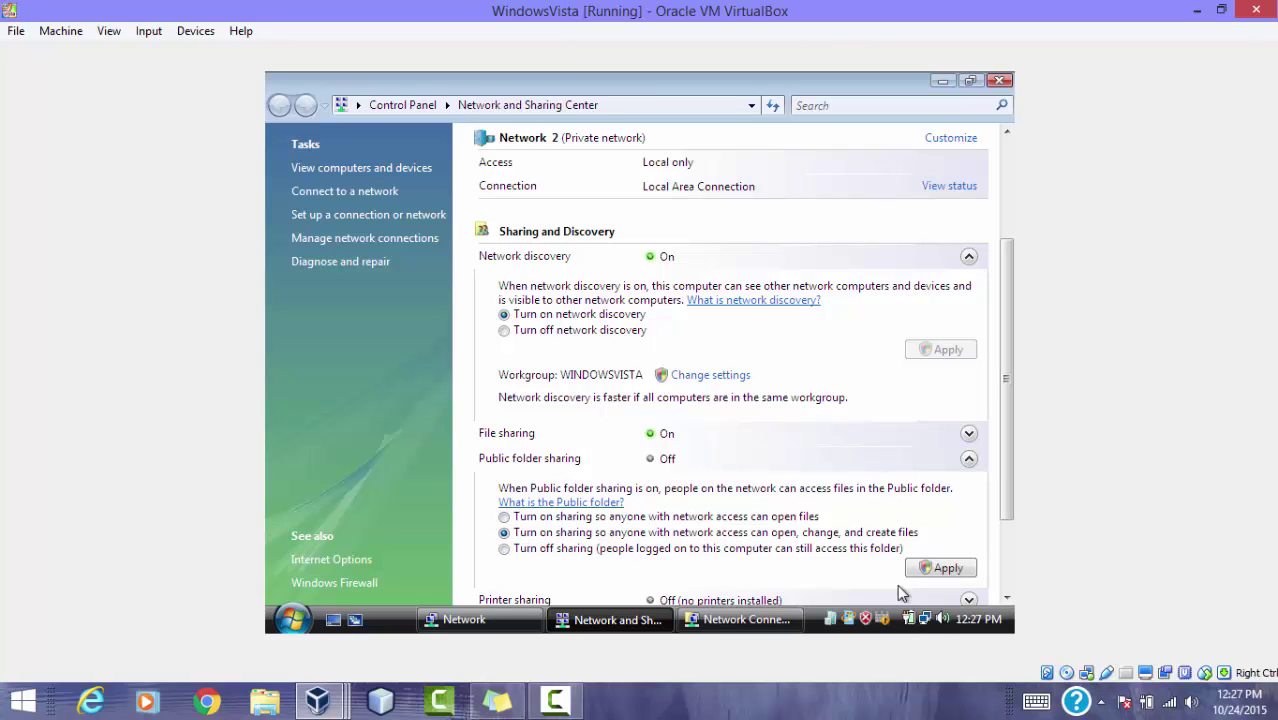
left_click(923, 568)
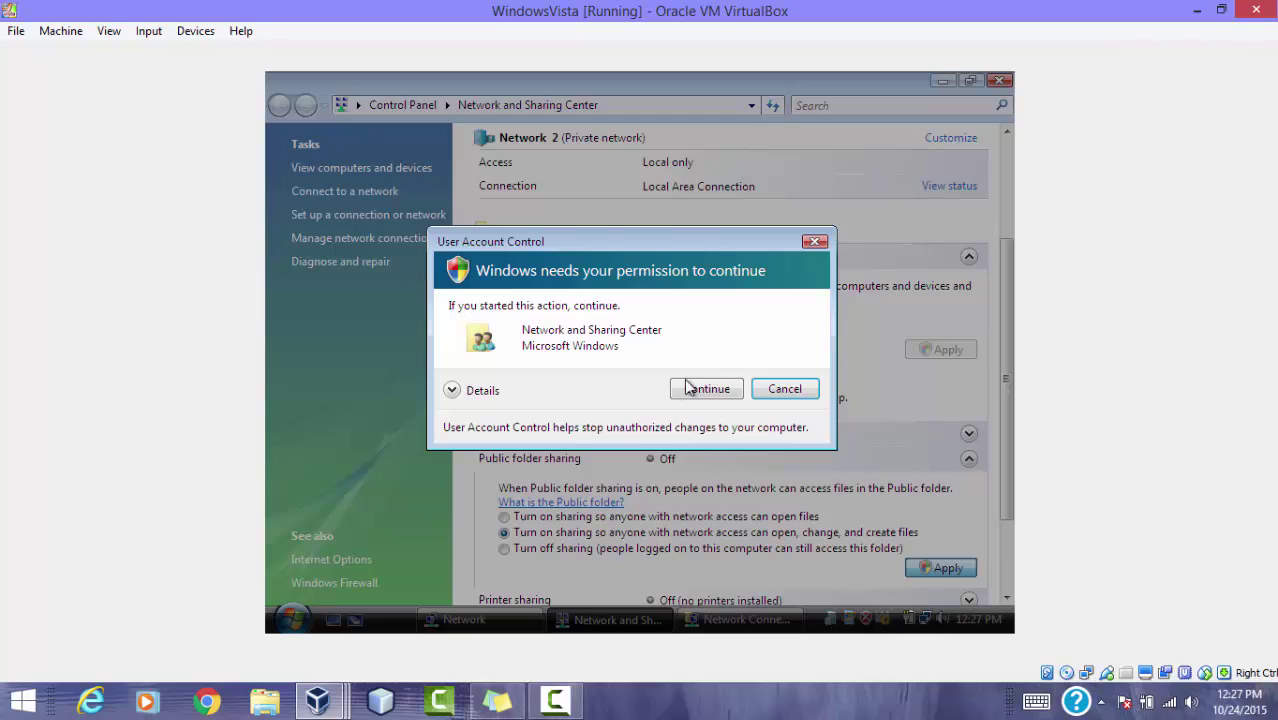
left_click(712, 386)
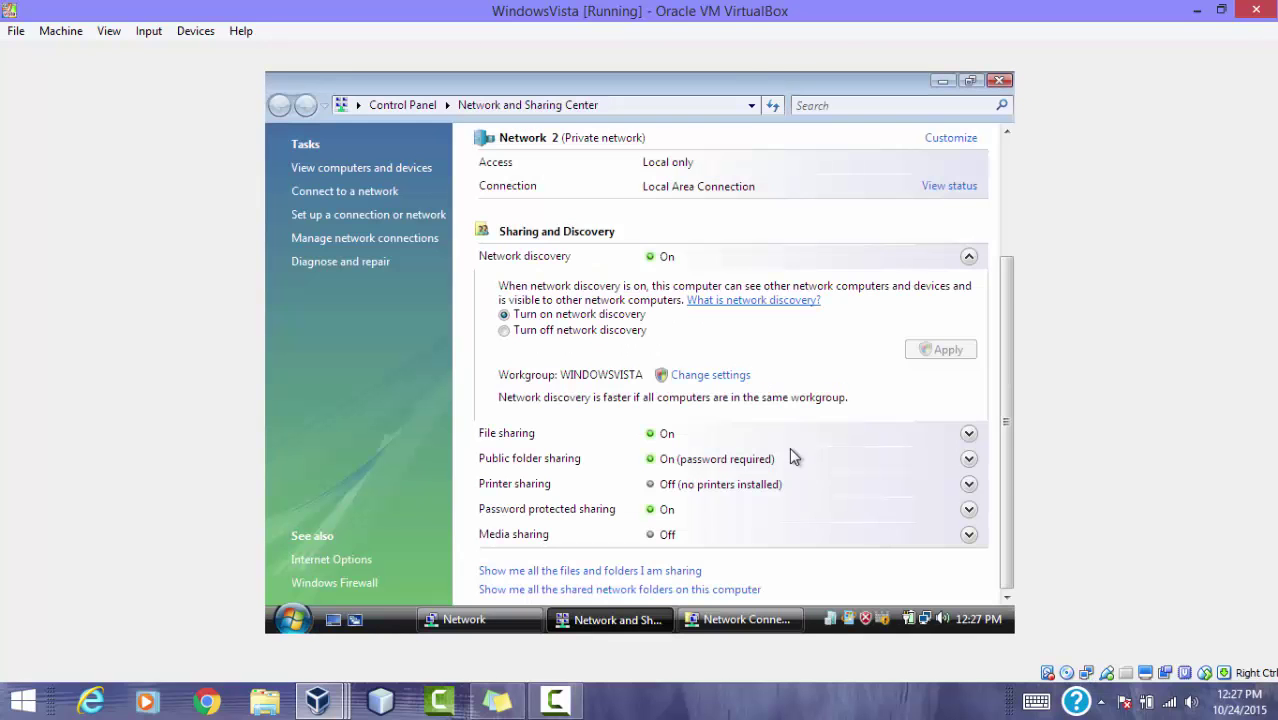
left_click(968, 509)
left_click(505, 566)
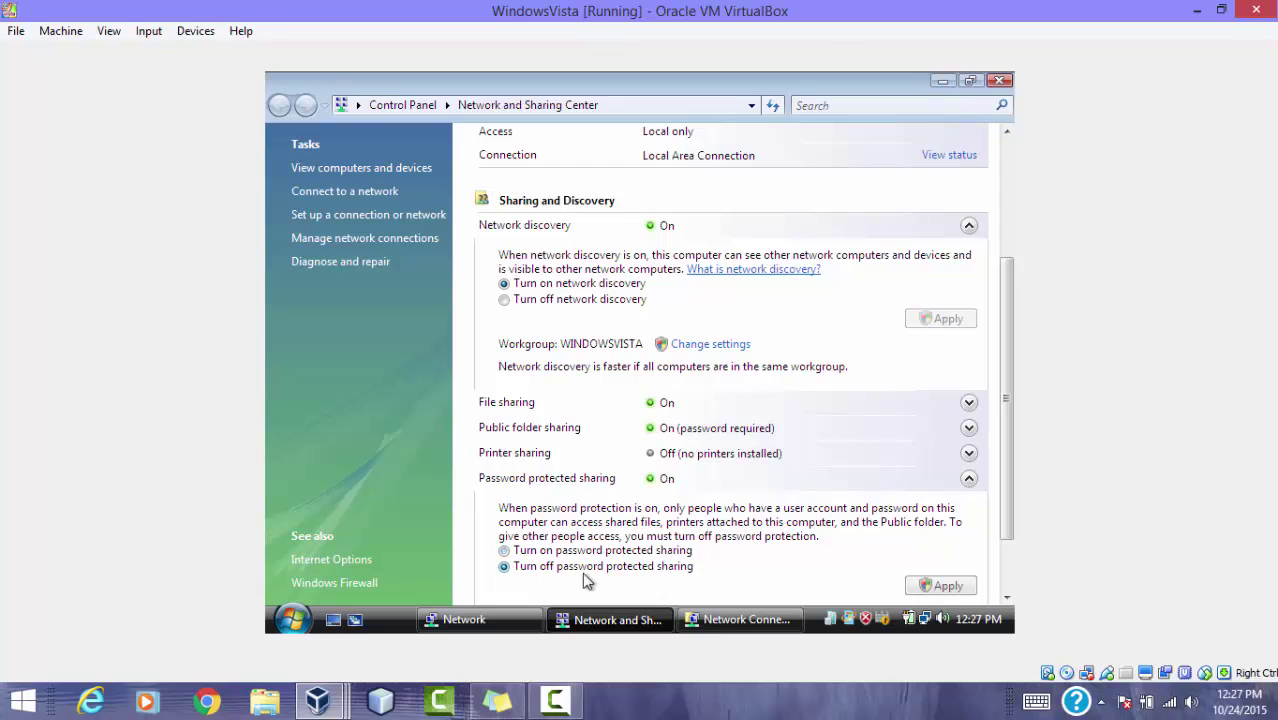
left_click(950, 590)
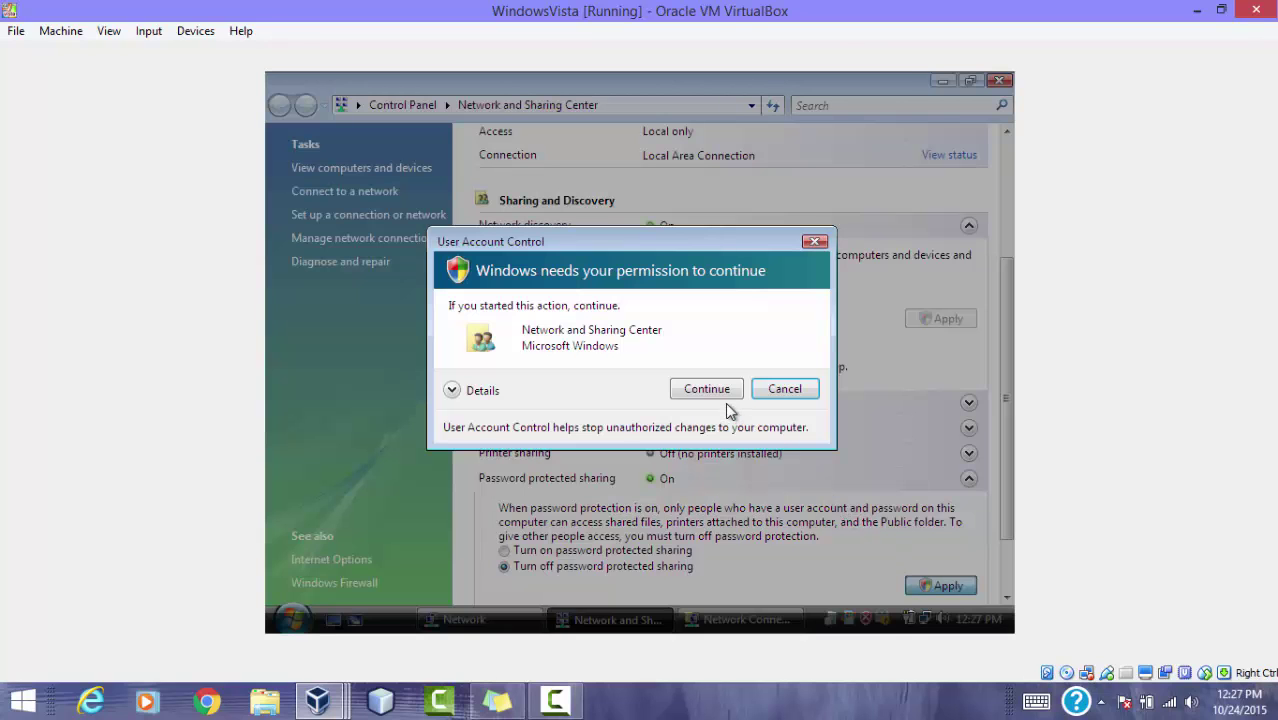
left_click(724, 392)
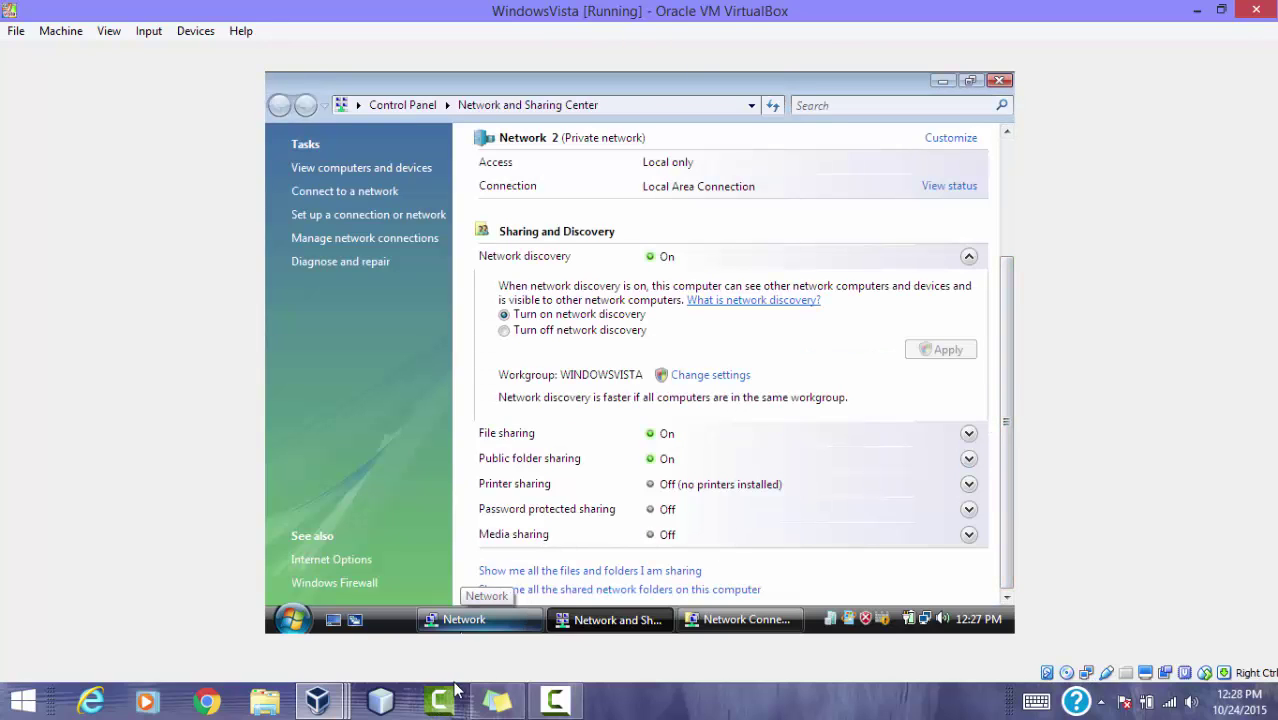
Step: Close the network windows, enable discovery and file sharing from the warning bar, then minimize
left_click(1000, 81)
left_click(998, 82)
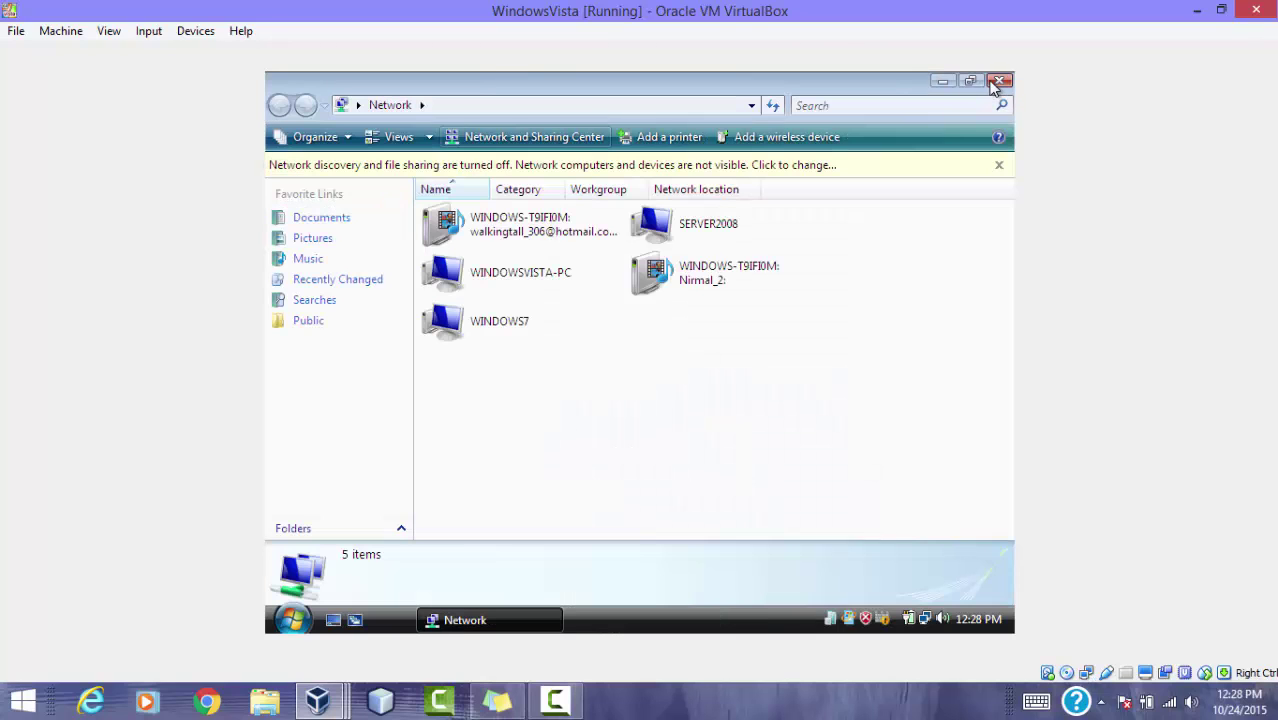
left_click(876, 155)
left_click(760, 167)
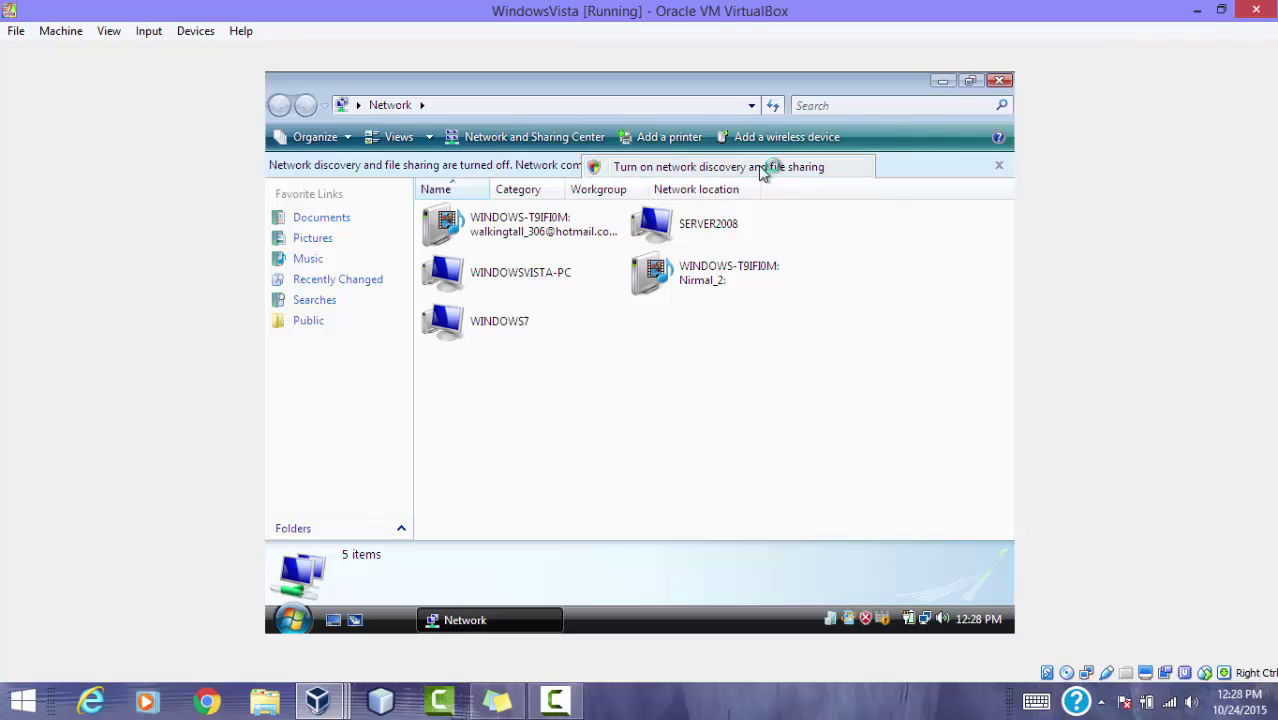
left_click(709, 390)
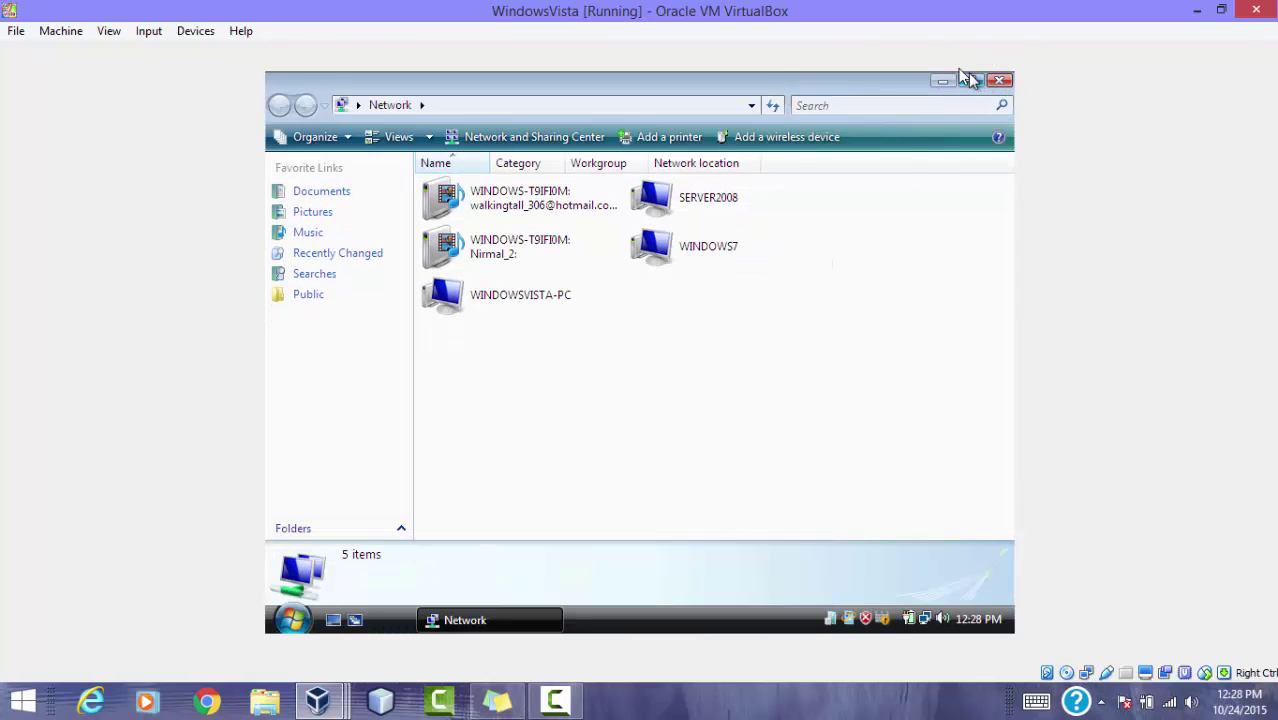
left_click(942, 80)
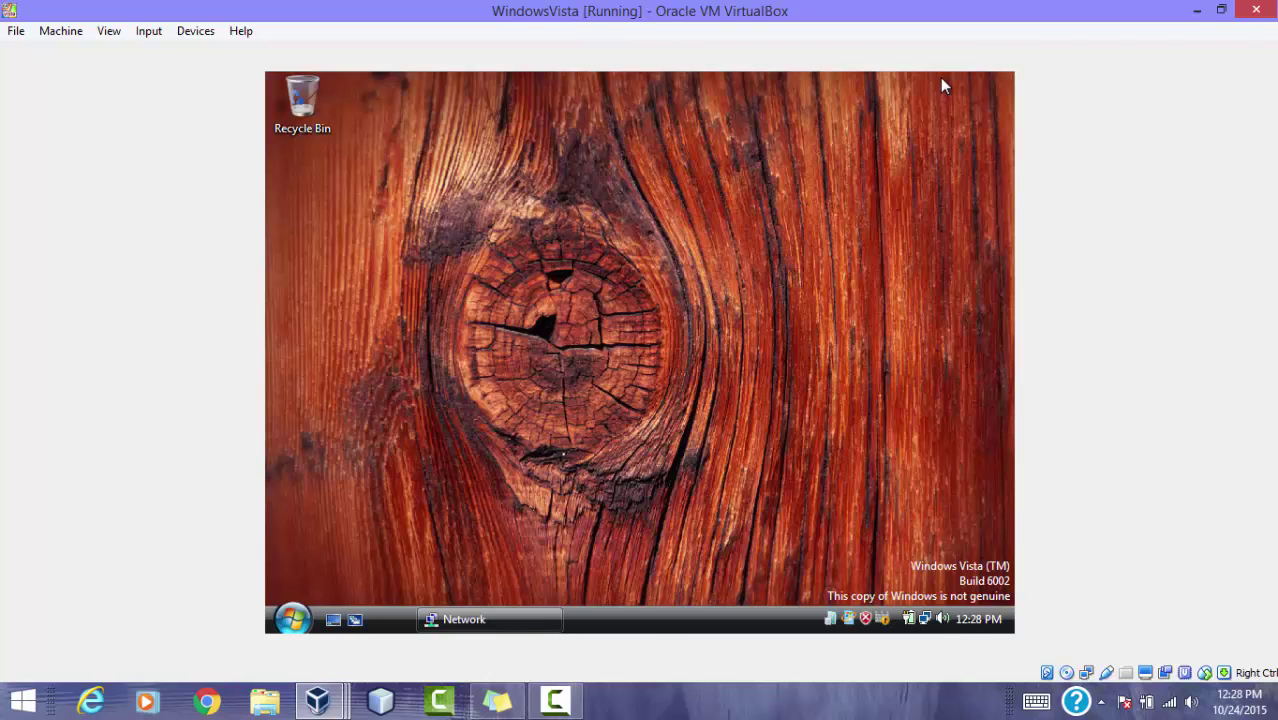
Step: Switch to the Windows7Enterprise VM and dismiss the genuine-Windows warning
mouse_move(336, 704)
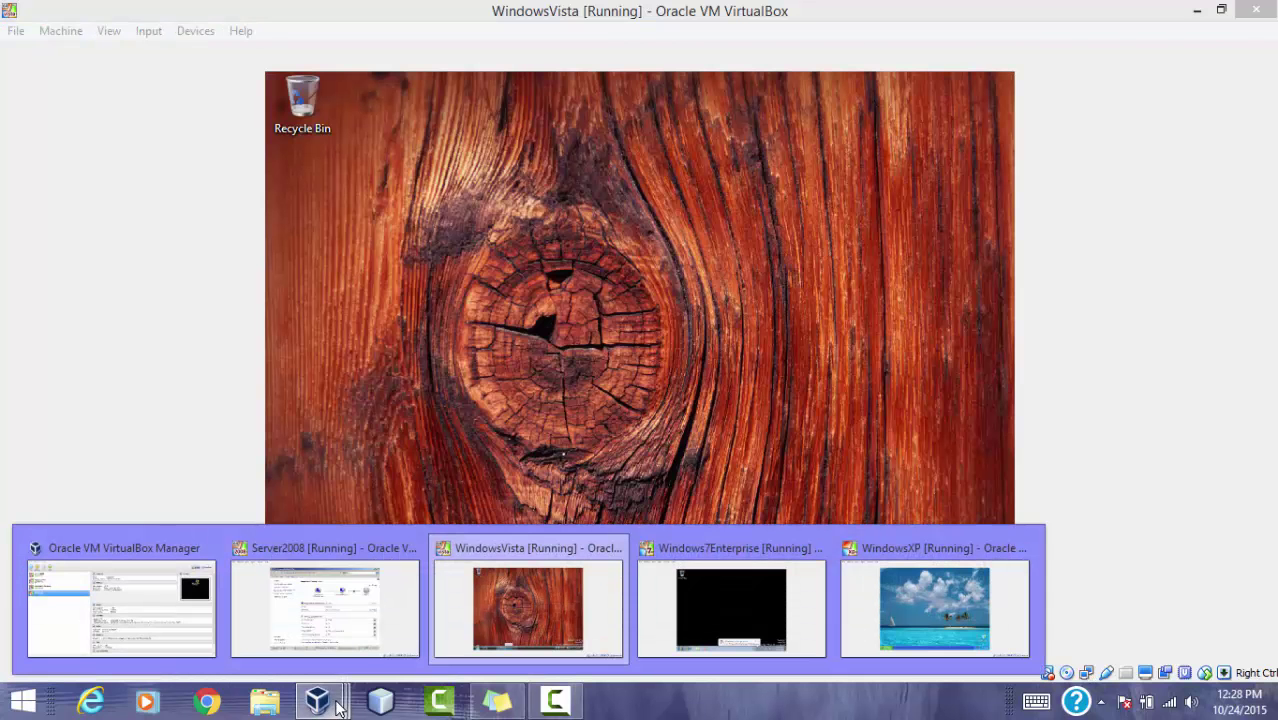
left_click(702, 611)
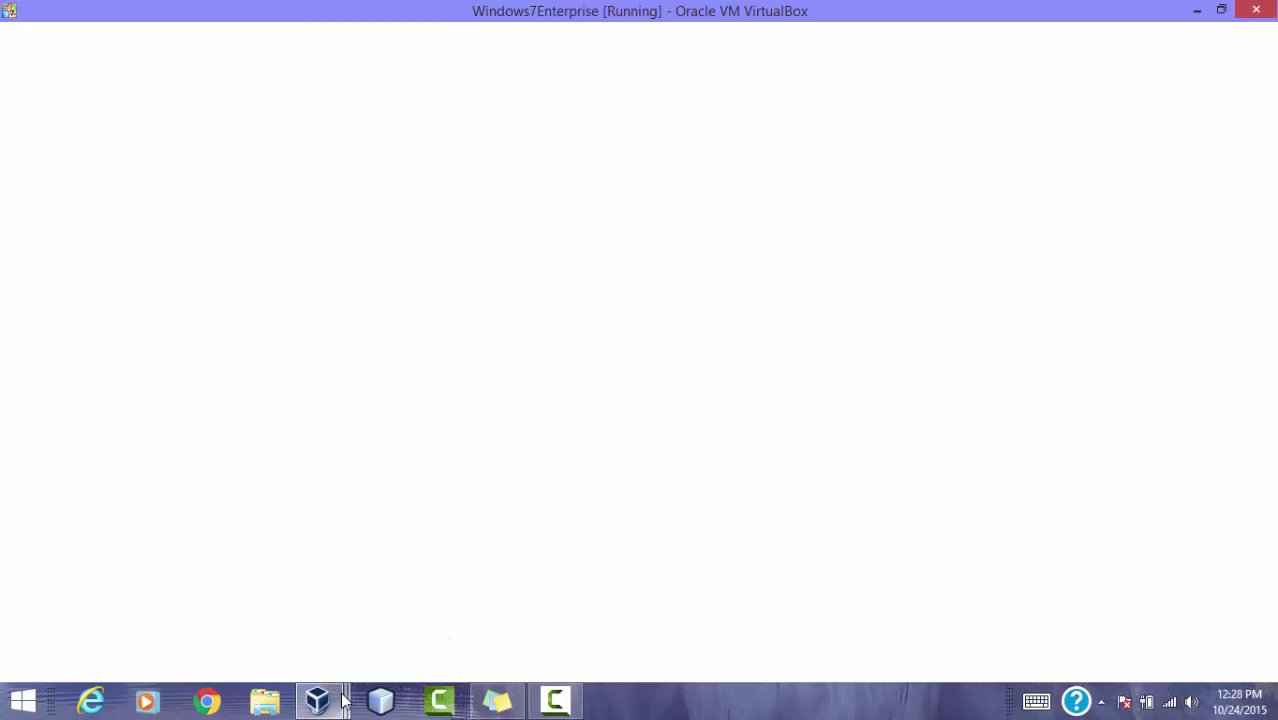
mouse_move(342, 700)
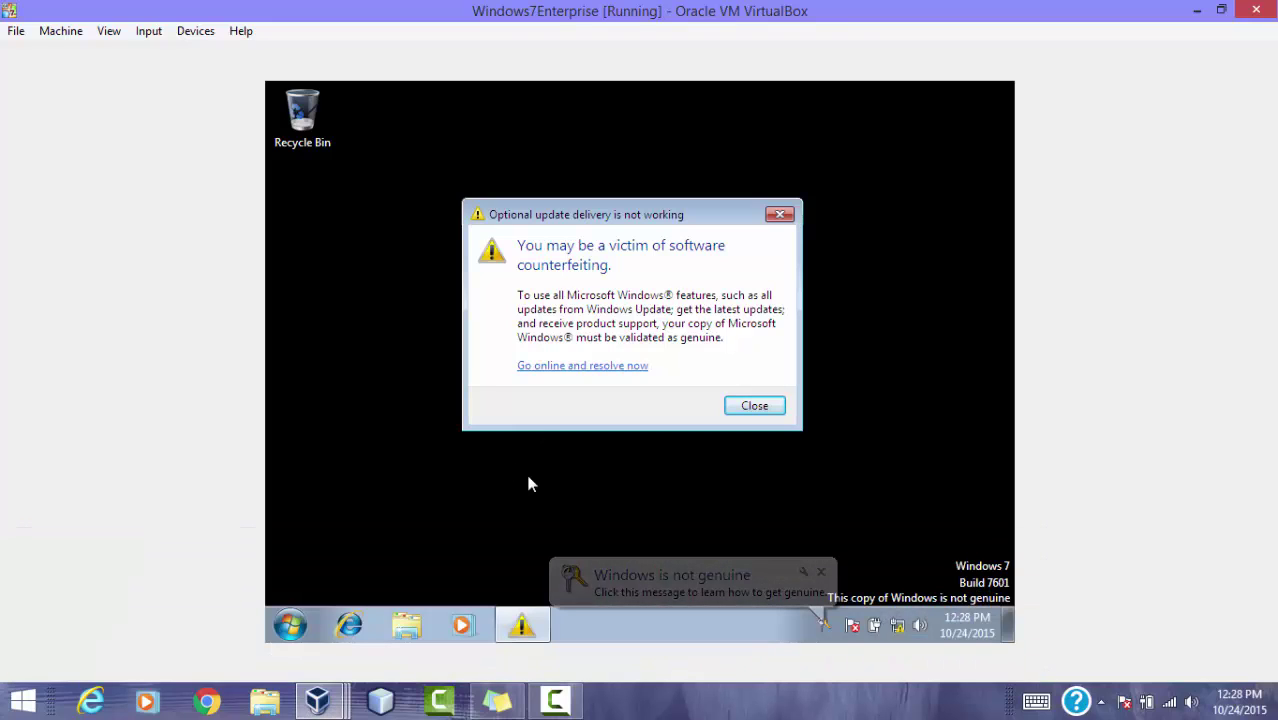
left_click(779, 214)
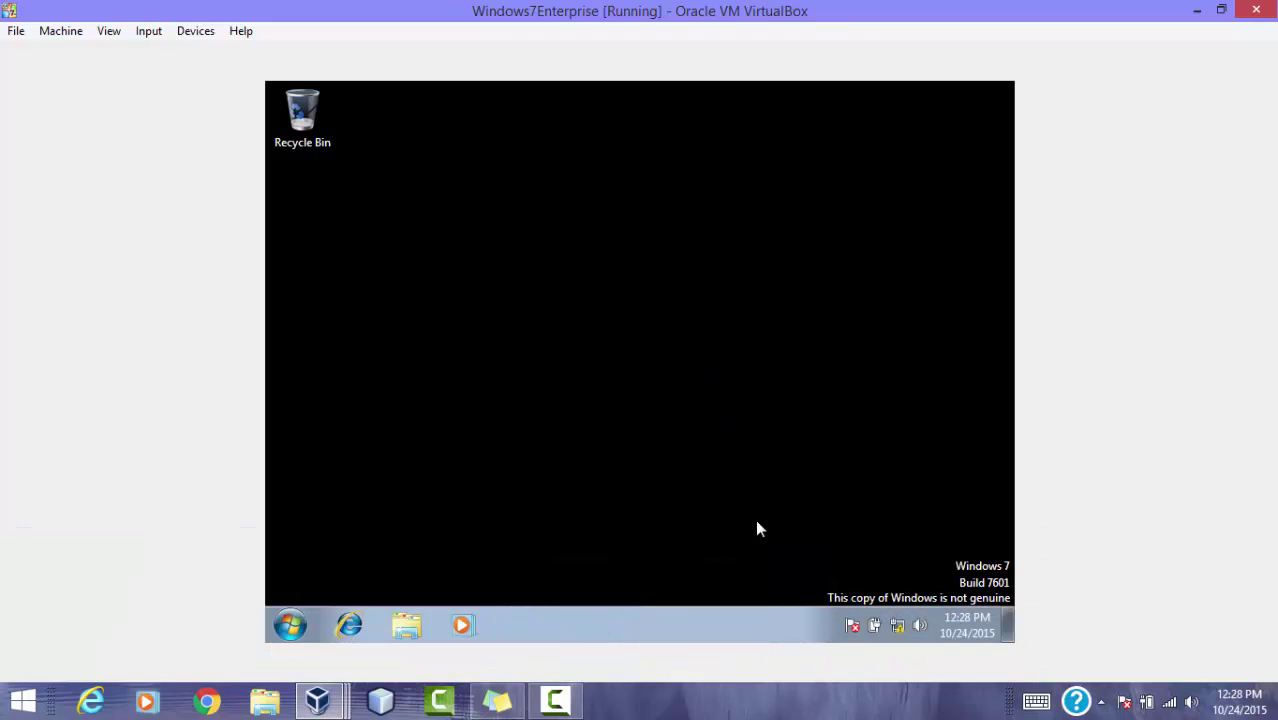
Step: Search 'net' from the Start menu and open the Network folder
left_click(290, 625)
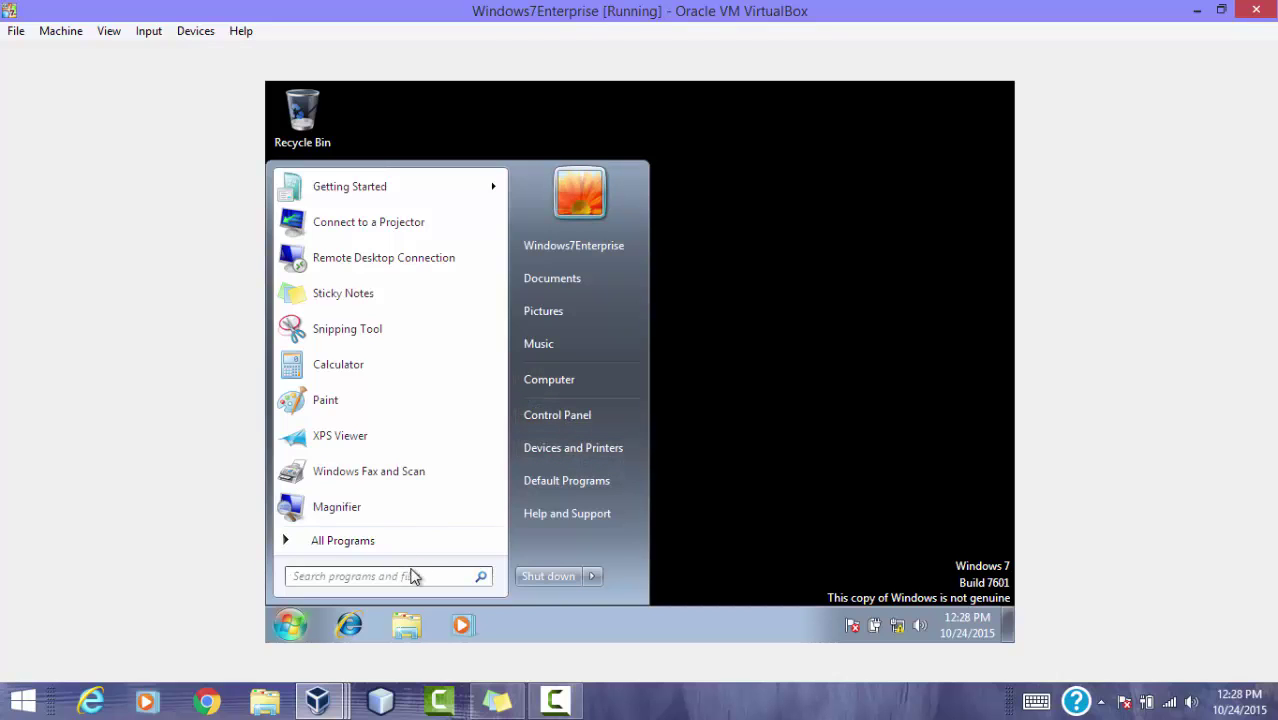
type("net")
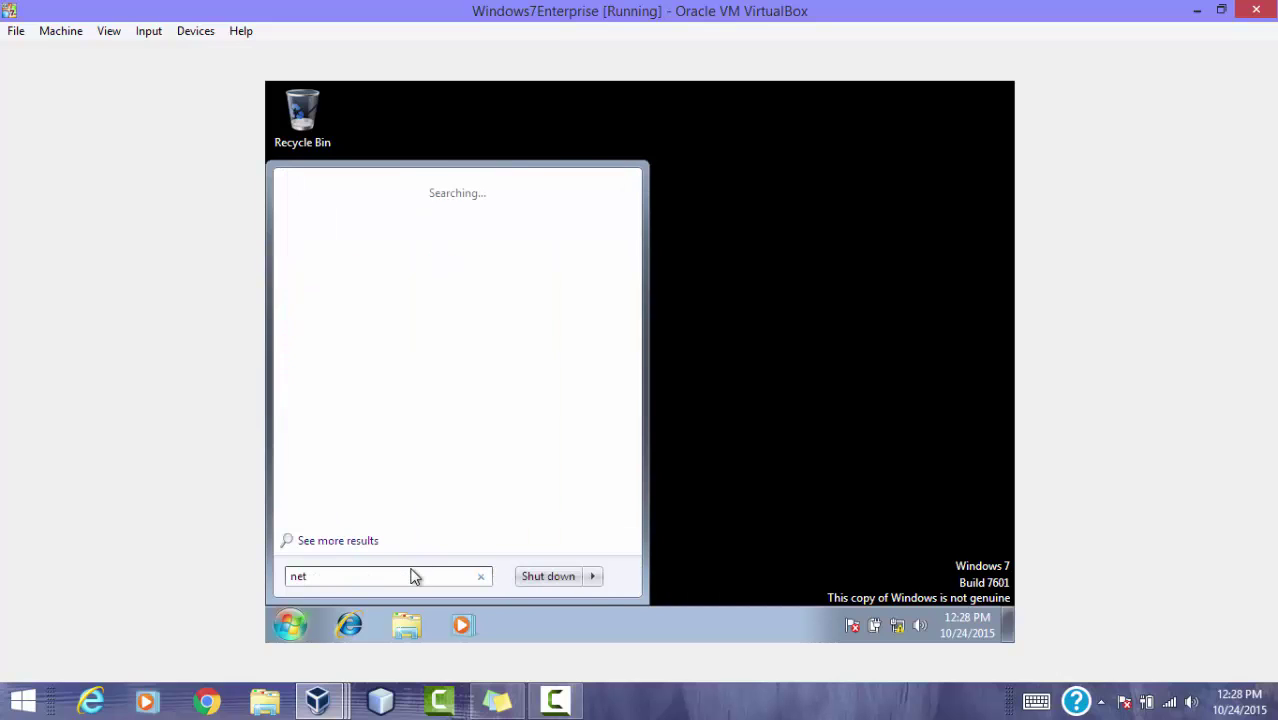
left_click(369, 236)
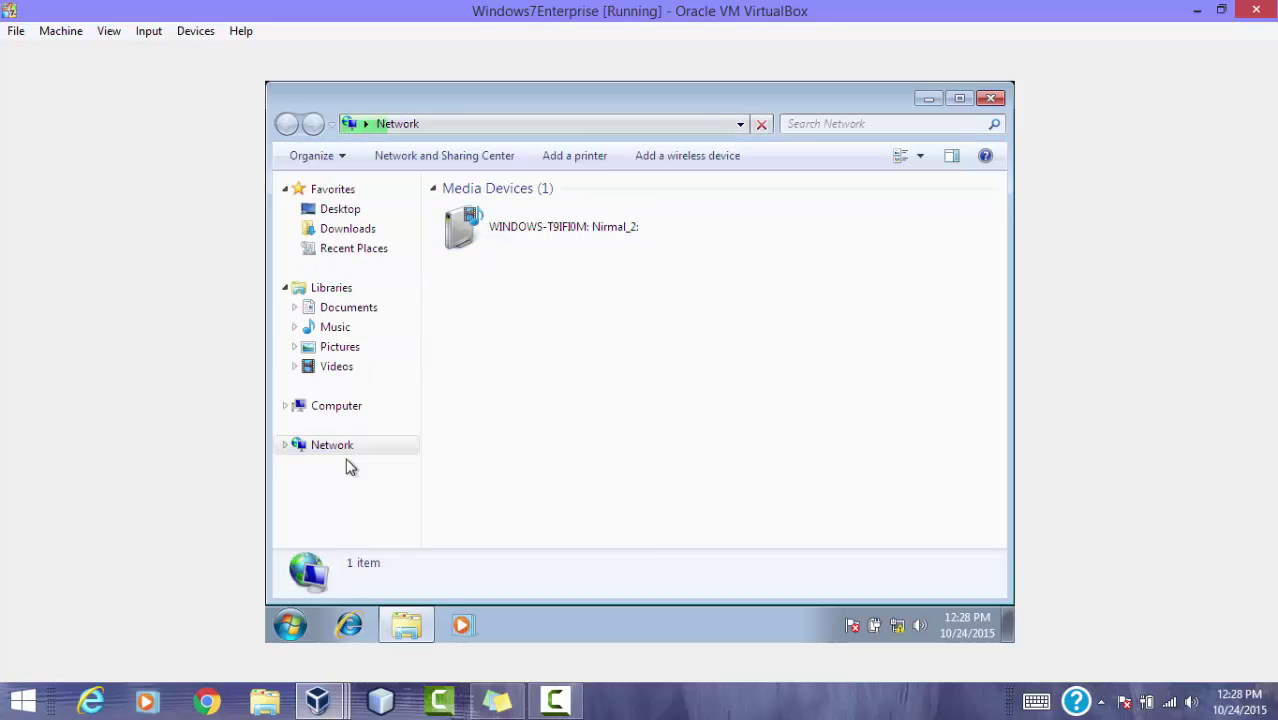
Step: Open the Windows 7 Local Area Connection properties from Network and Sharing Center
left_click(450, 157)
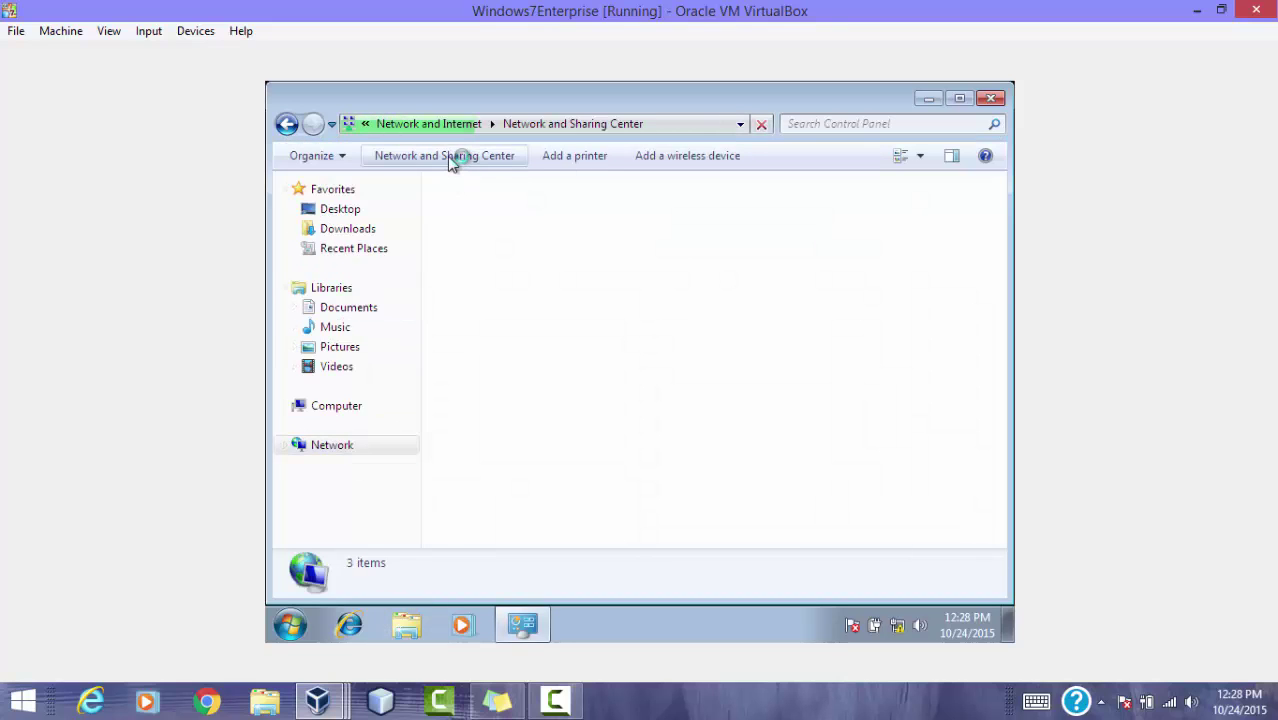
left_click(385, 197)
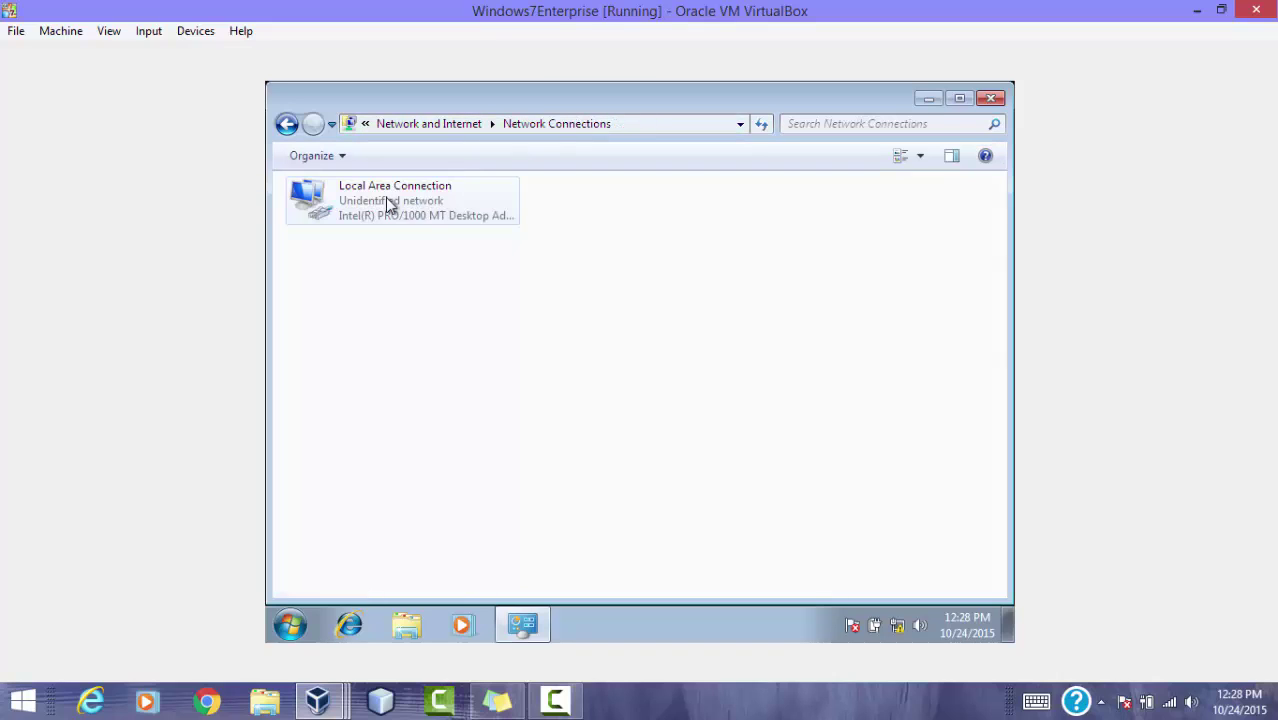
right_click(451, 215)
left_click(505, 389)
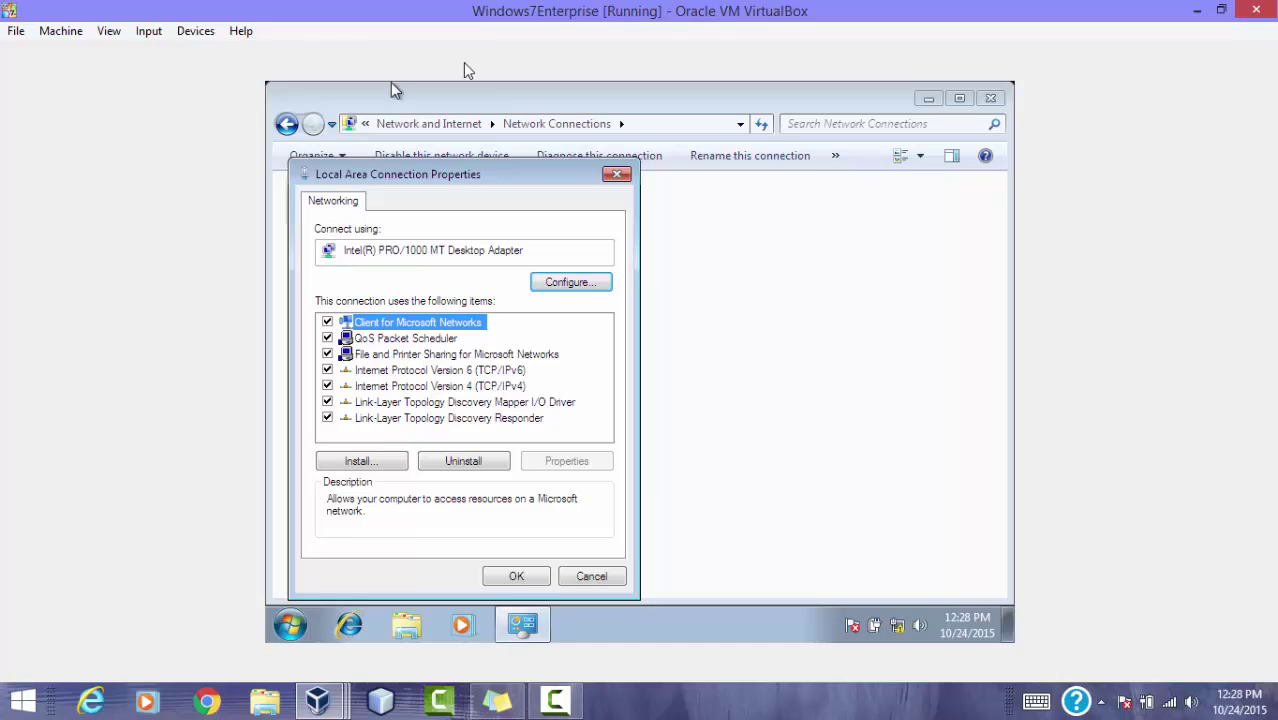
Step: Set IPv4 to static 192.168.0.3, mask 255.255.255.0, gateway and DNS 192.168.0.1
left_click(490, 390)
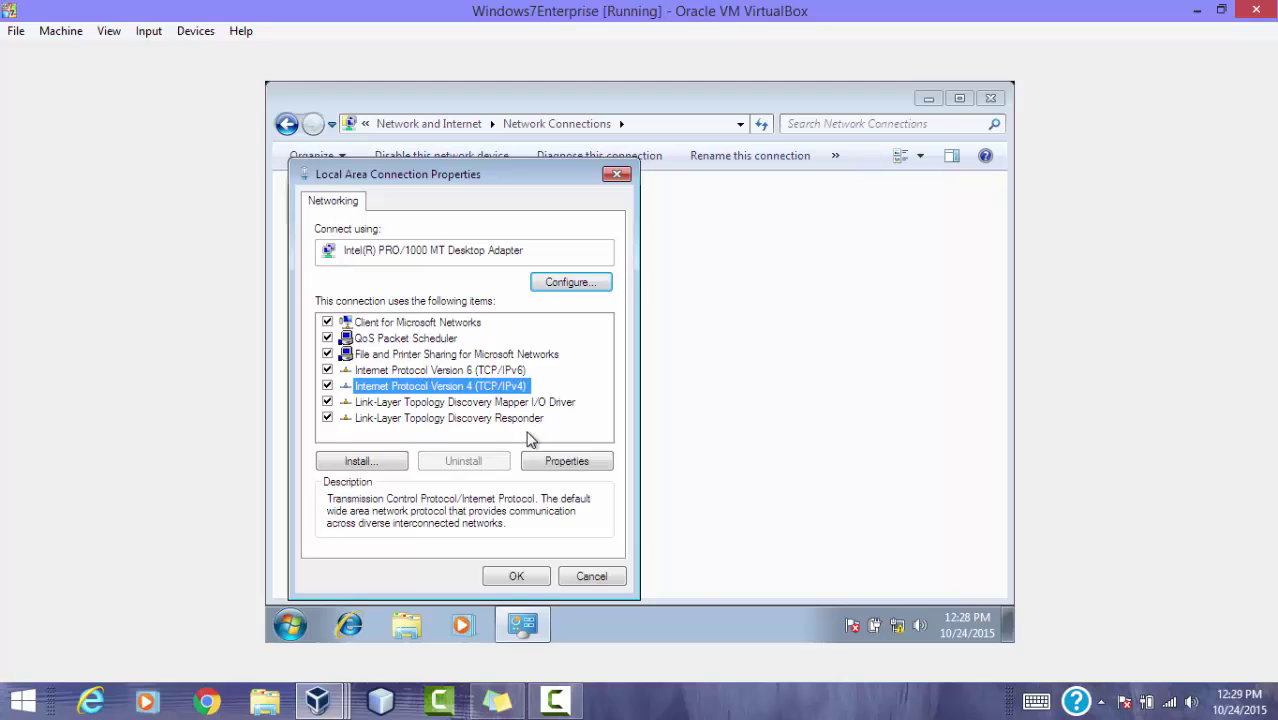
left_click(556, 464)
left_click(400, 319)
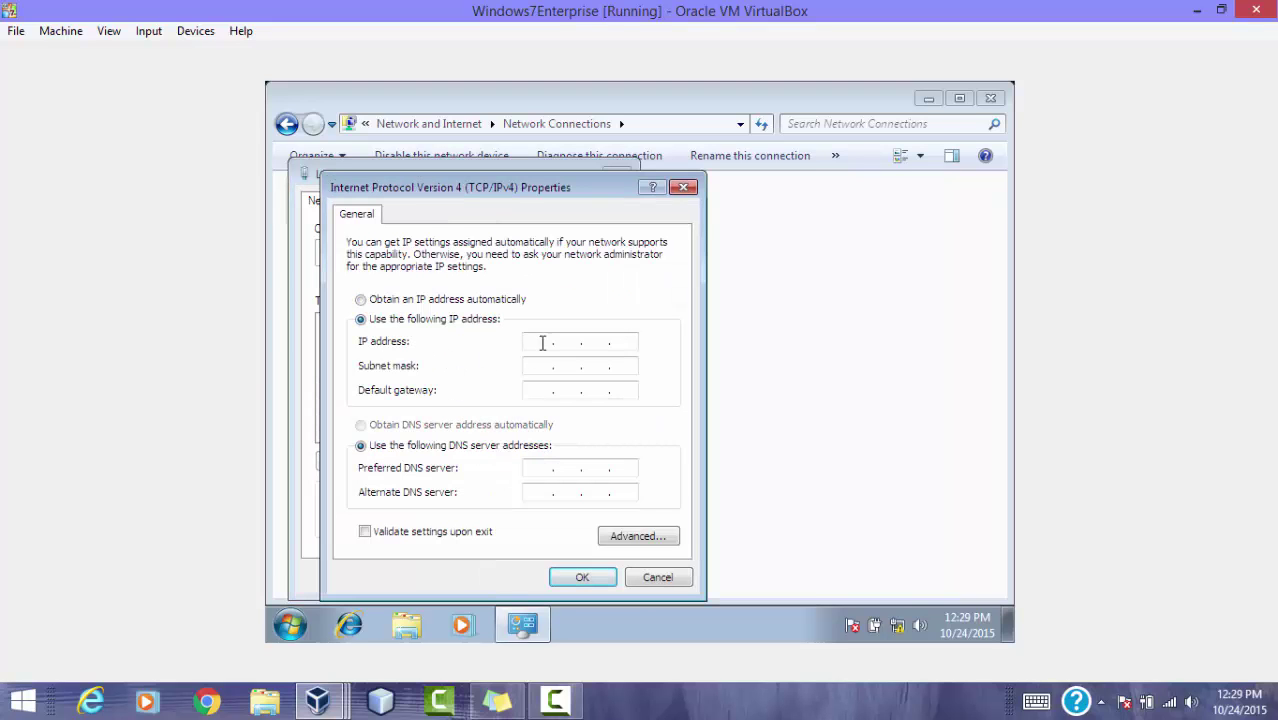
type("192.168.0.3")
left_click(550, 368)
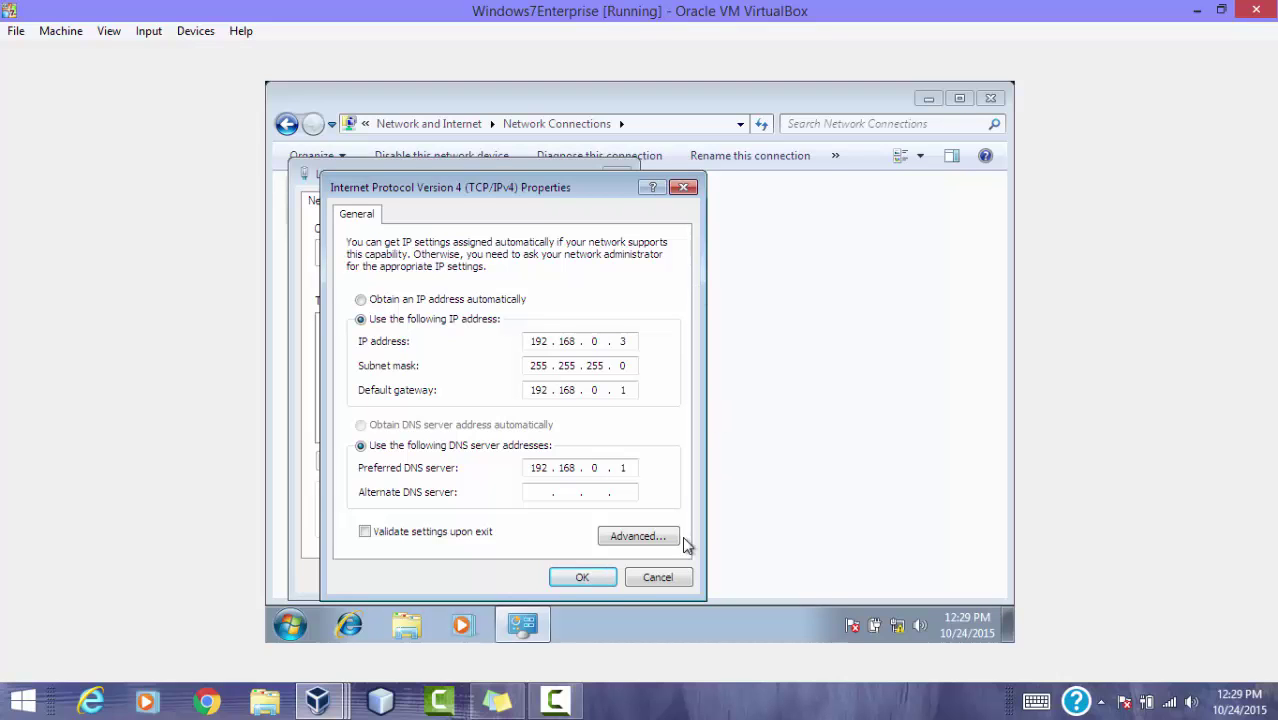
left_click(582, 577)
left_click(515, 577)
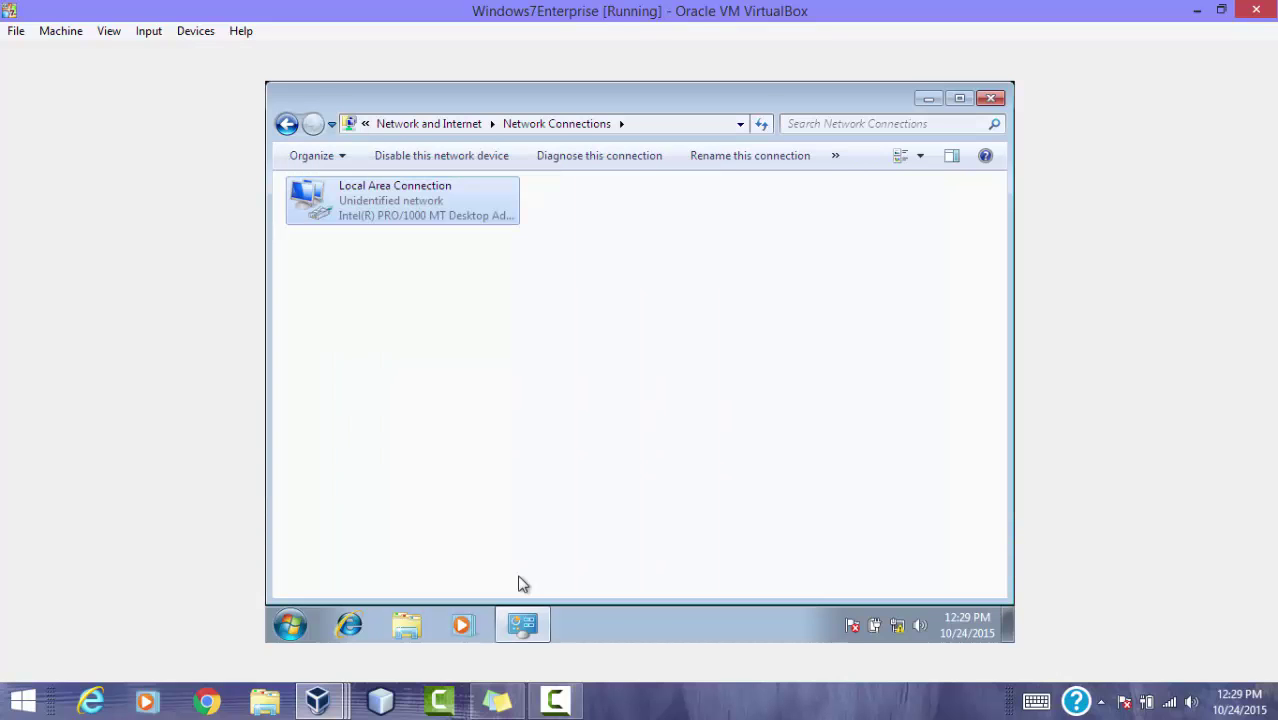
Step: In advanced sharing settings, turn off password protected sharing and save changes
left_click(287, 124)
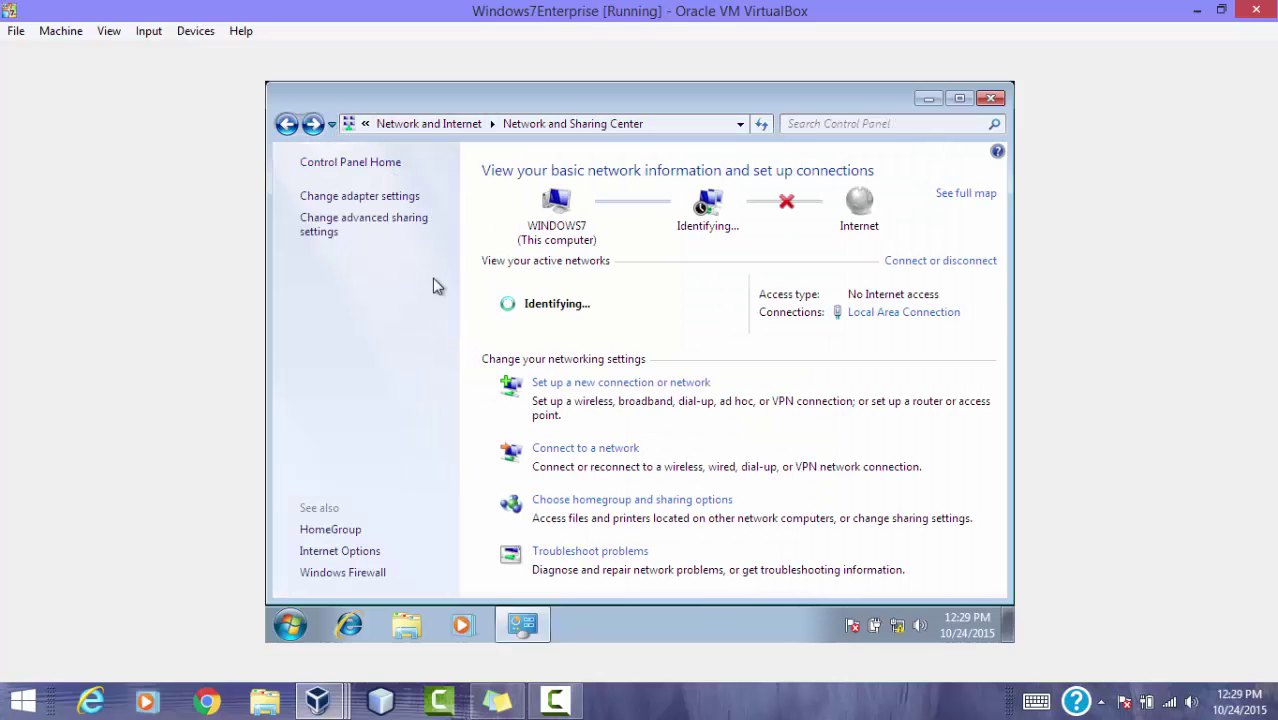
left_click(400, 228)
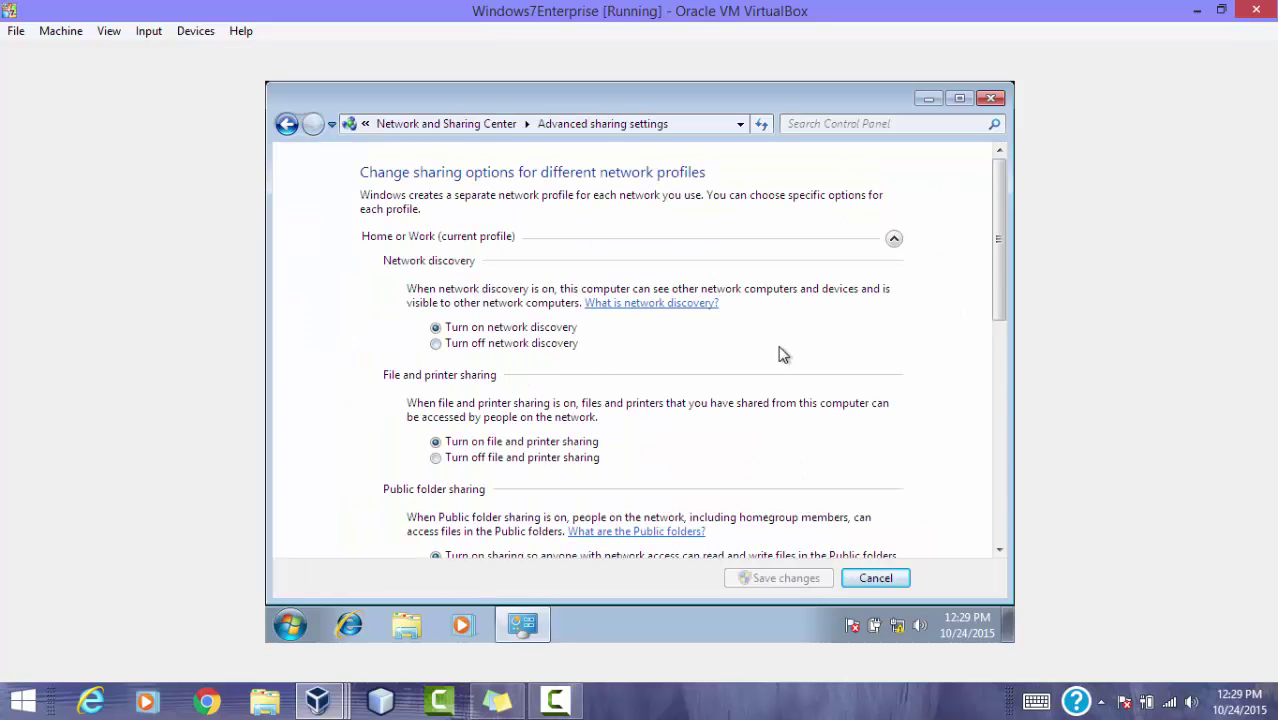
left_click_drag(995, 289, 1008, 460)
left_click(513, 507)
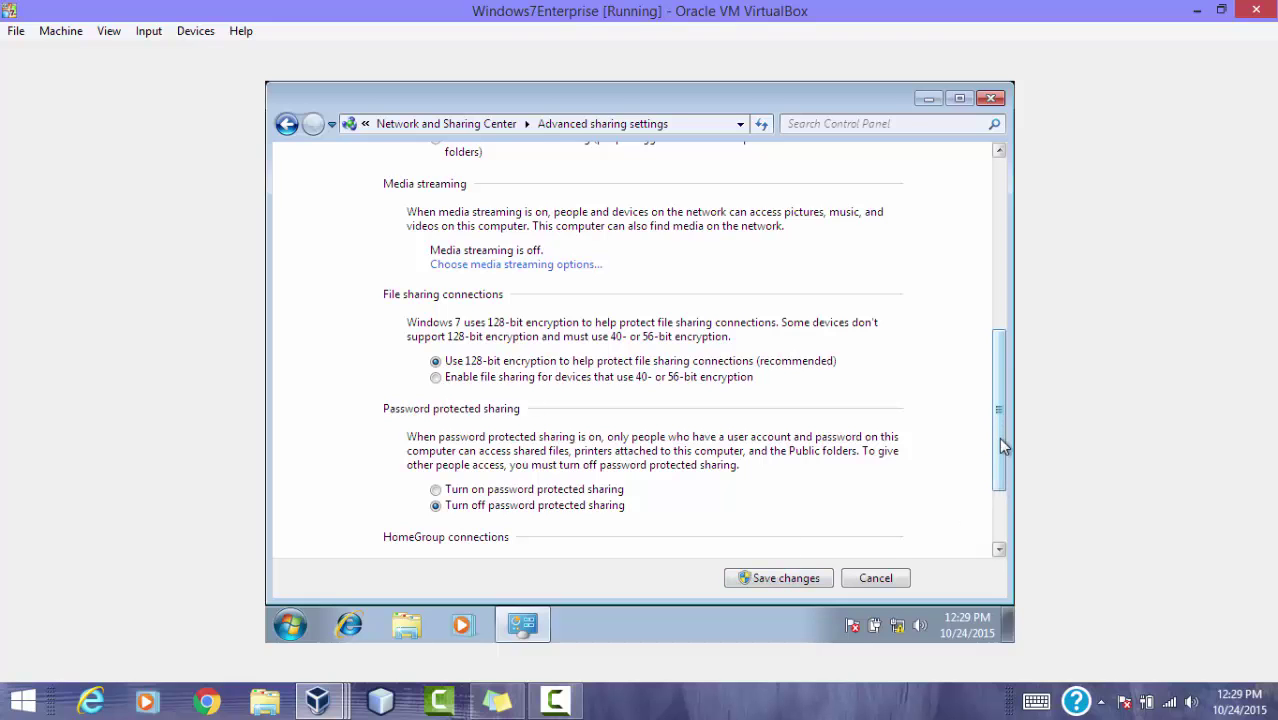
left_click_drag(995, 434, 1000, 537)
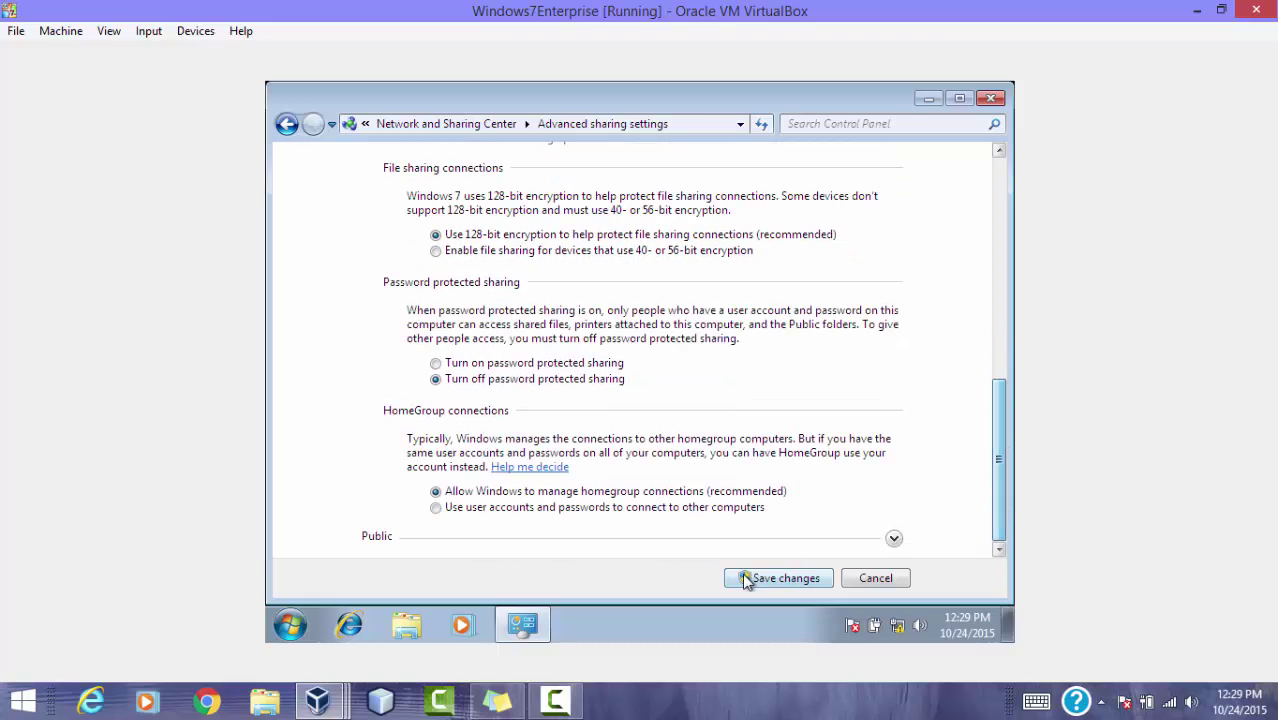
left_click(787, 584)
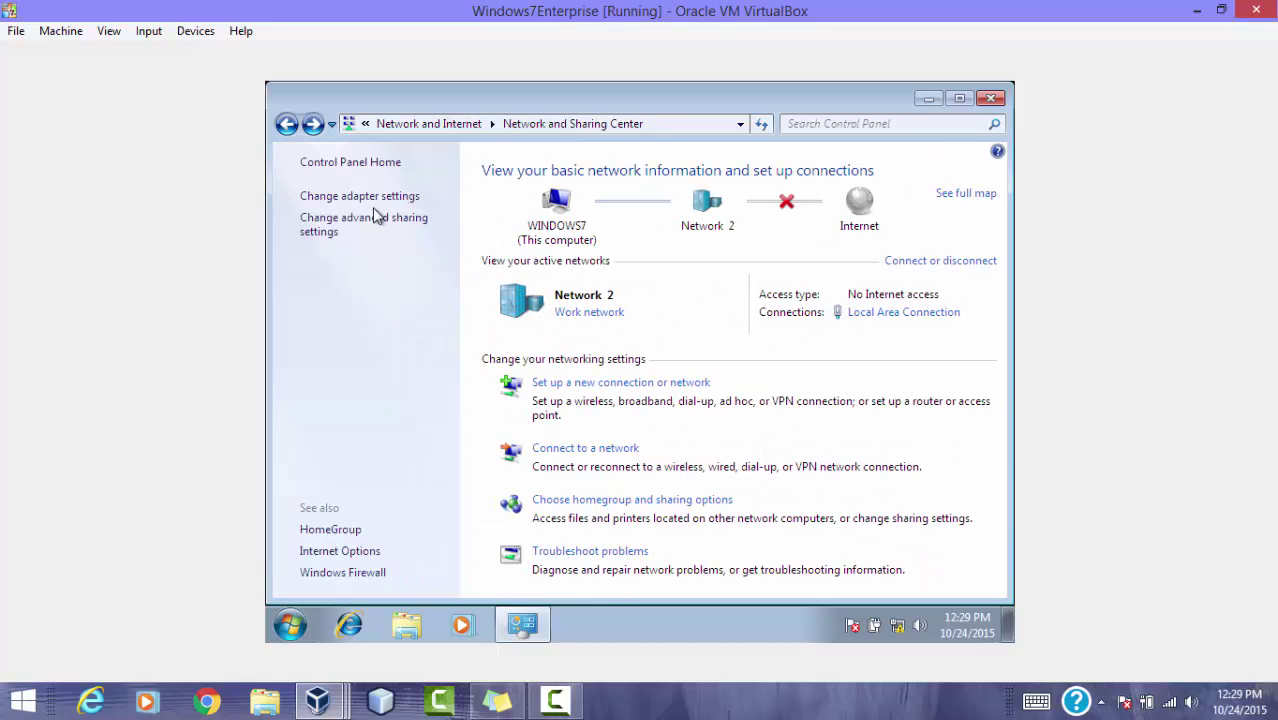
Step: Recheck the advanced sharing settings, including the Public profile, and cancel out
left_click(371, 226)
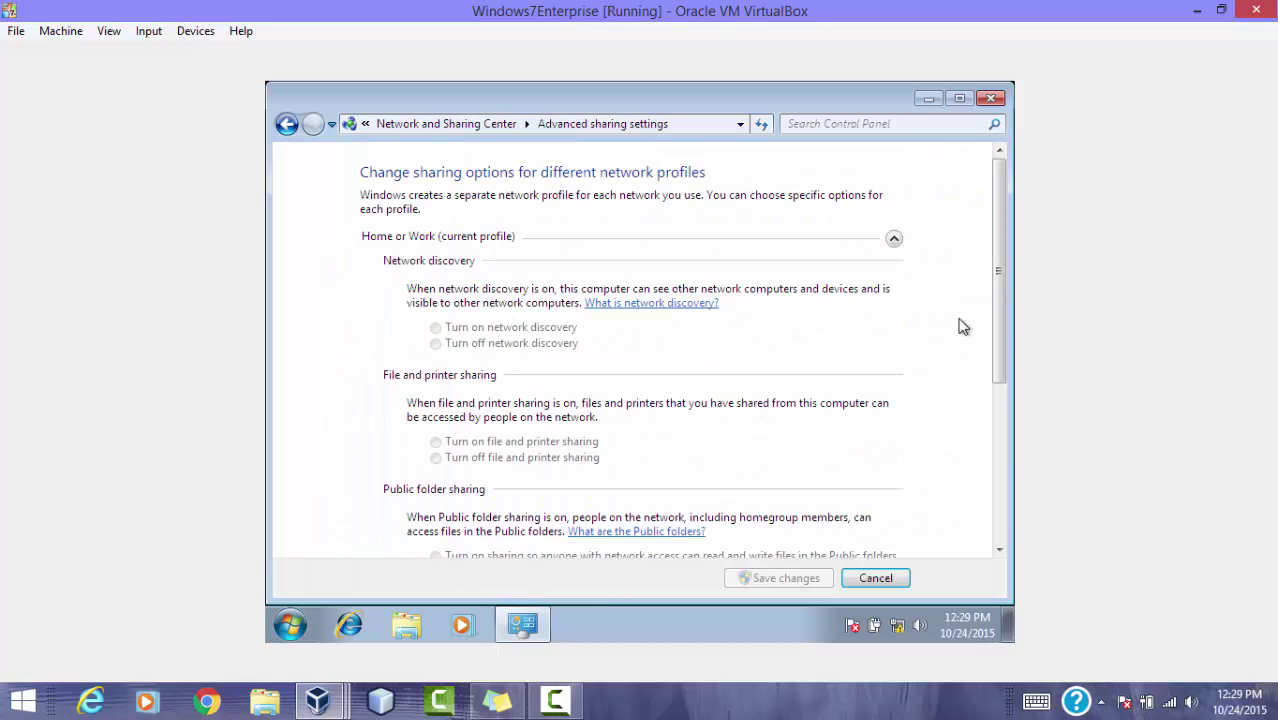
left_click_drag(1000, 326, 987, 554)
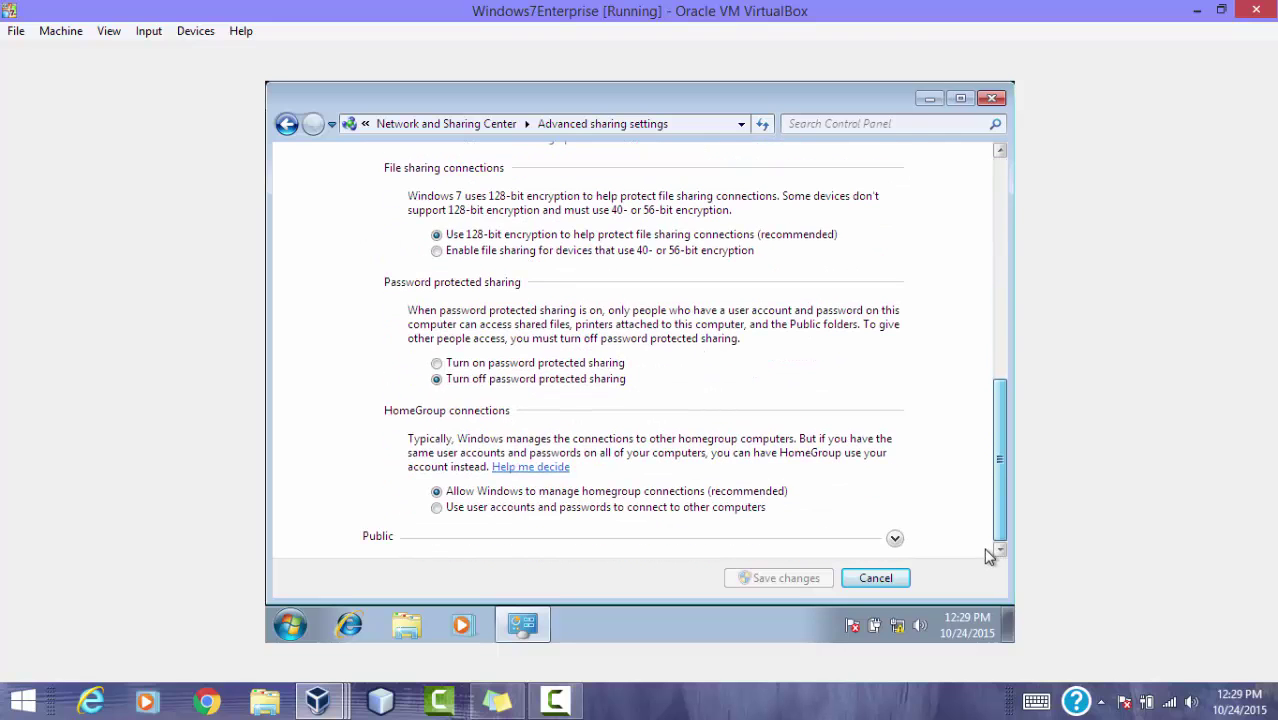
left_click(899, 547)
scroll(951, 427, "down", 6)
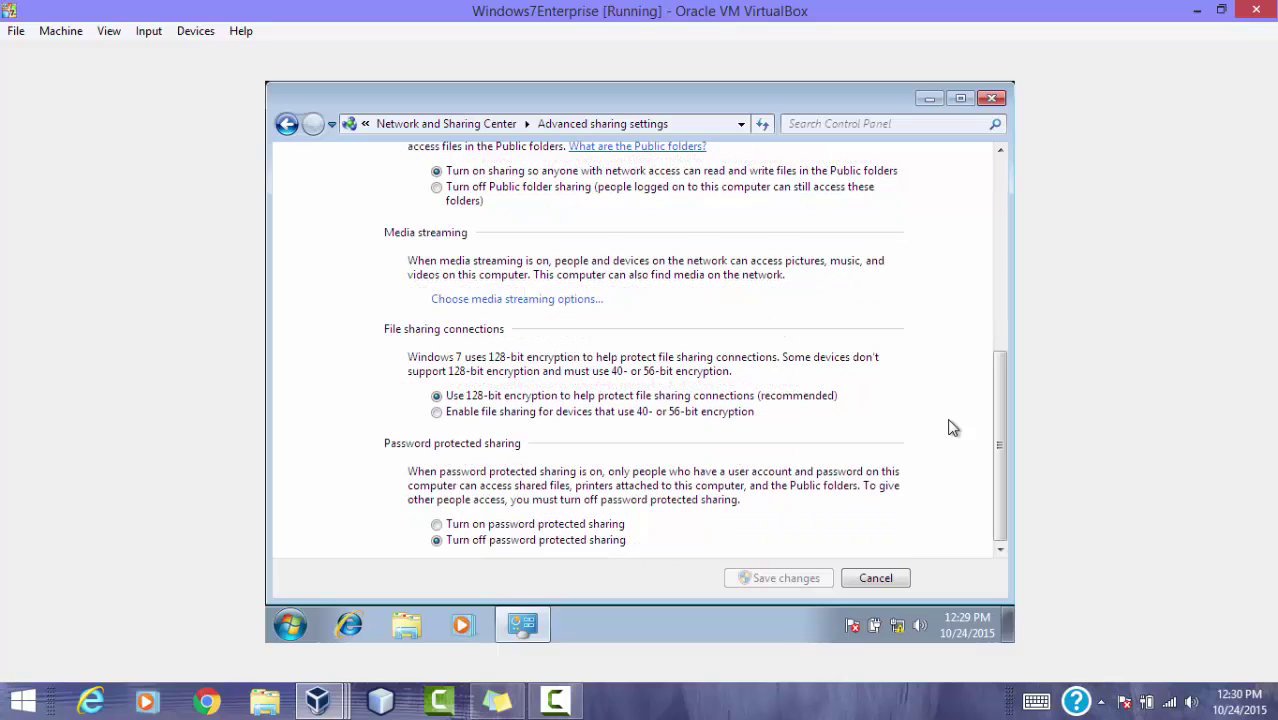
left_click(878, 582)
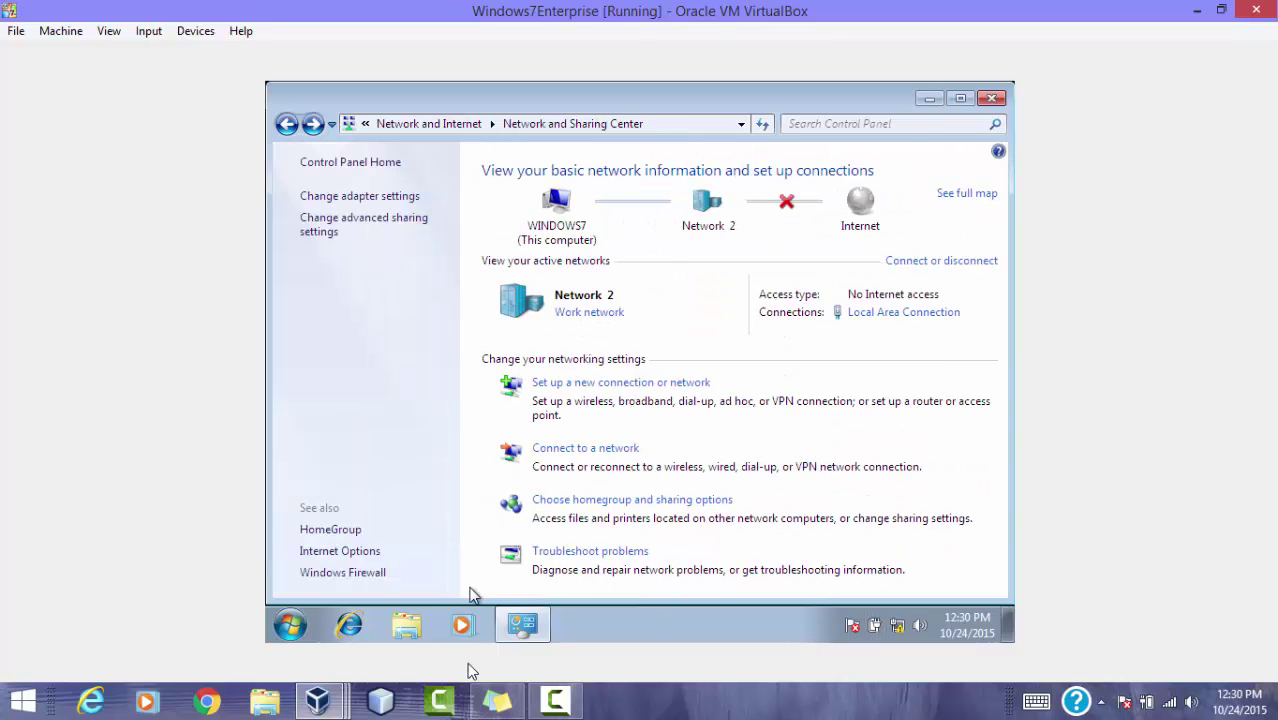
Step: Switch to the WindowsXP VM and open its Local Area Connection properties via Control Panel
left_click(320, 702)
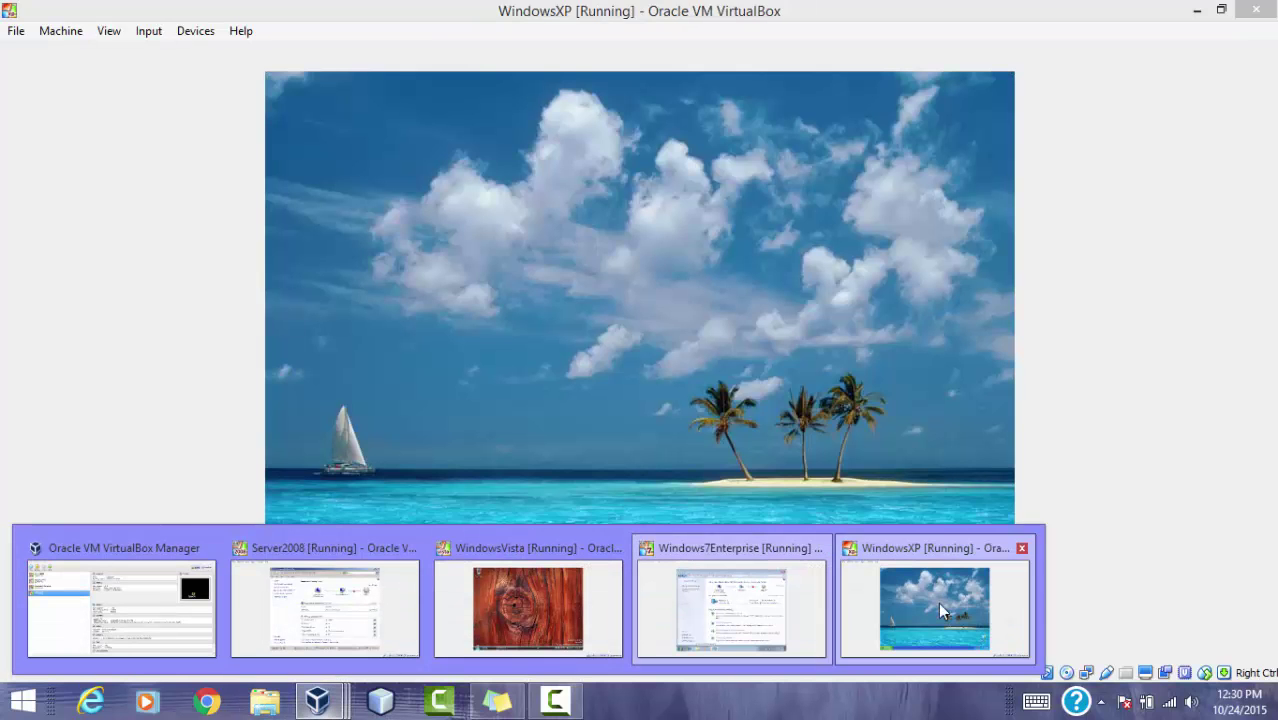
left_click(938, 602)
left_click(280, 620)
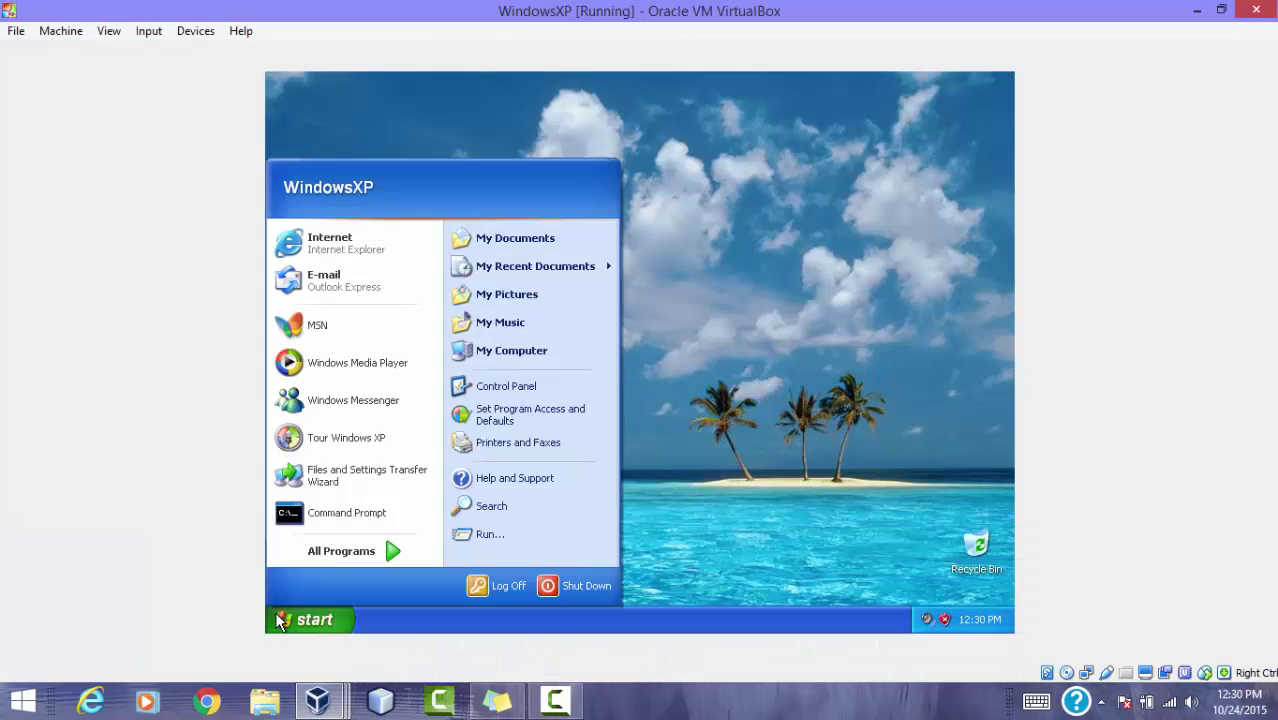
left_click(507, 388)
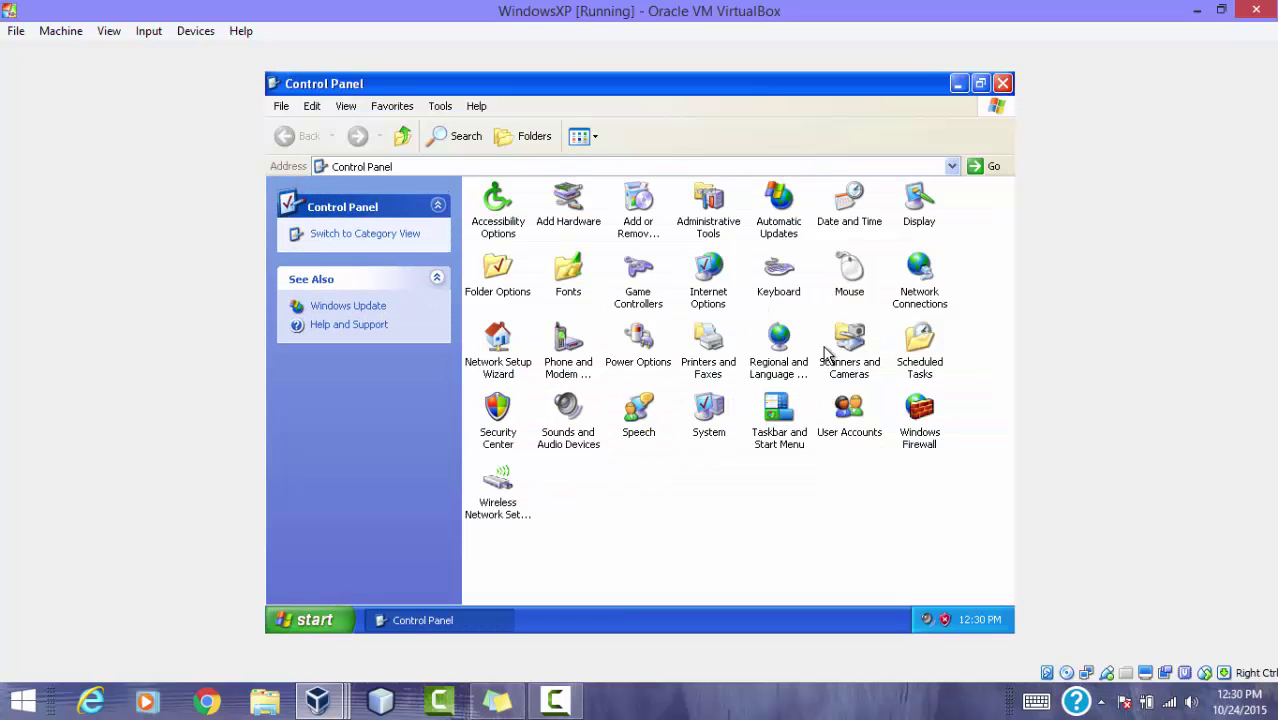
double_click(925, 294)
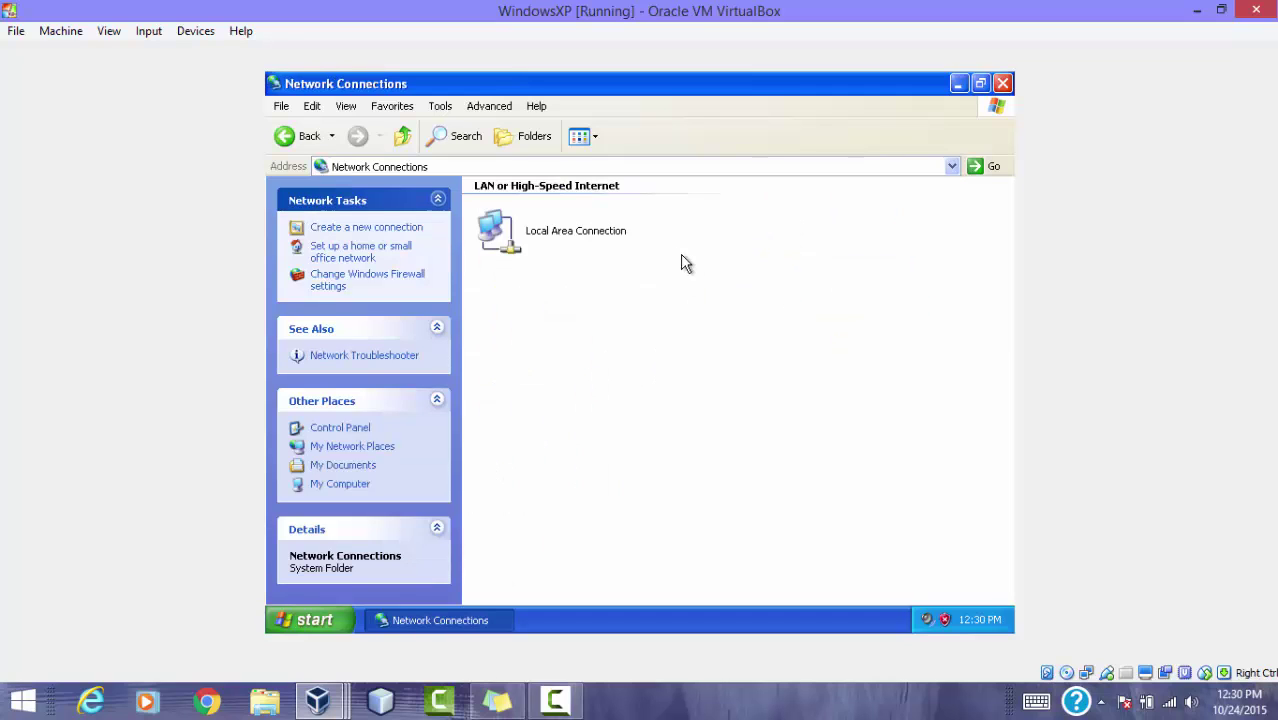
right_click(557, 233)
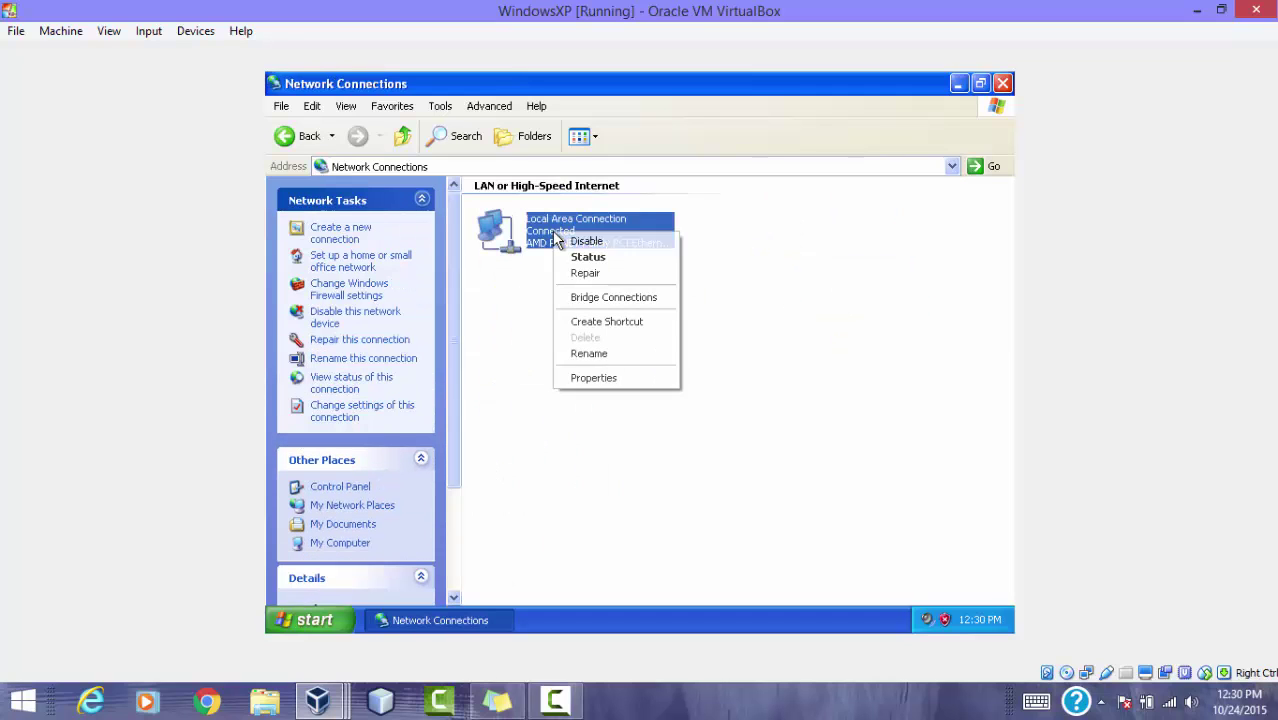
left_click(602, 377)
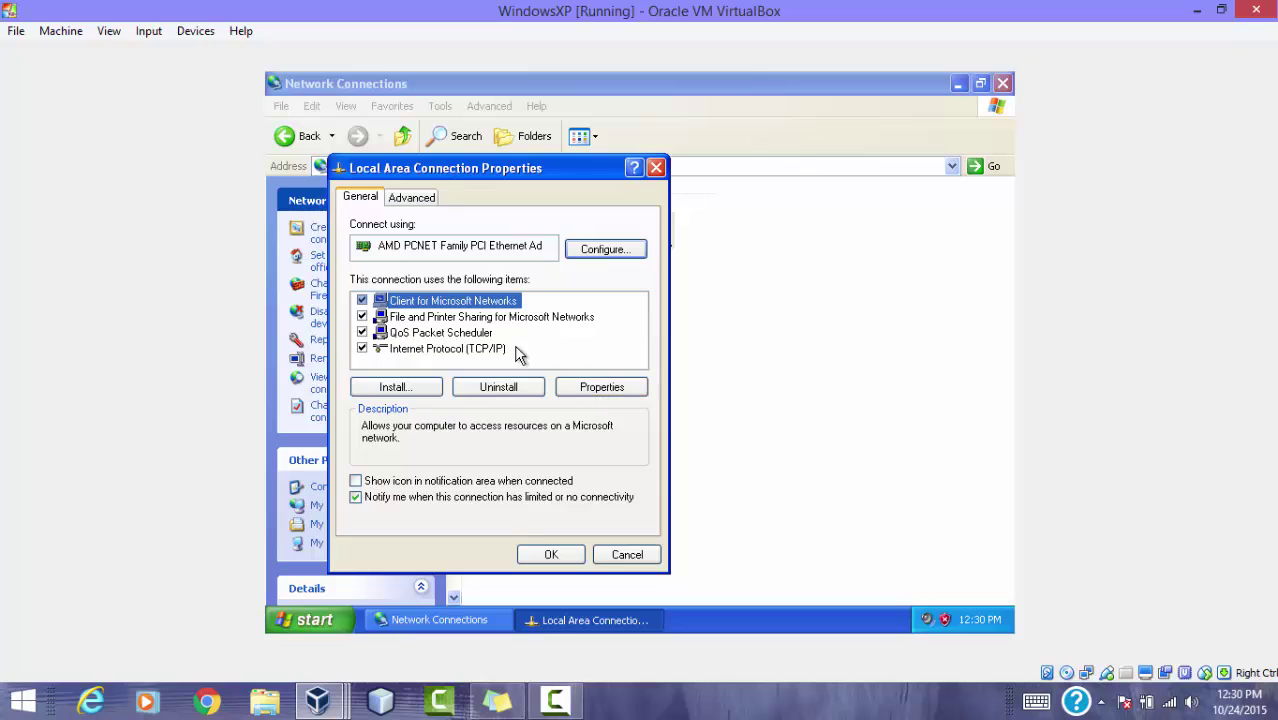
Step: Set TCP/IP to static 192.168.0.4, mask 255.255.255.0, gateway 192.168.0.1
left_click(513, 348)
left_click(617, 390)
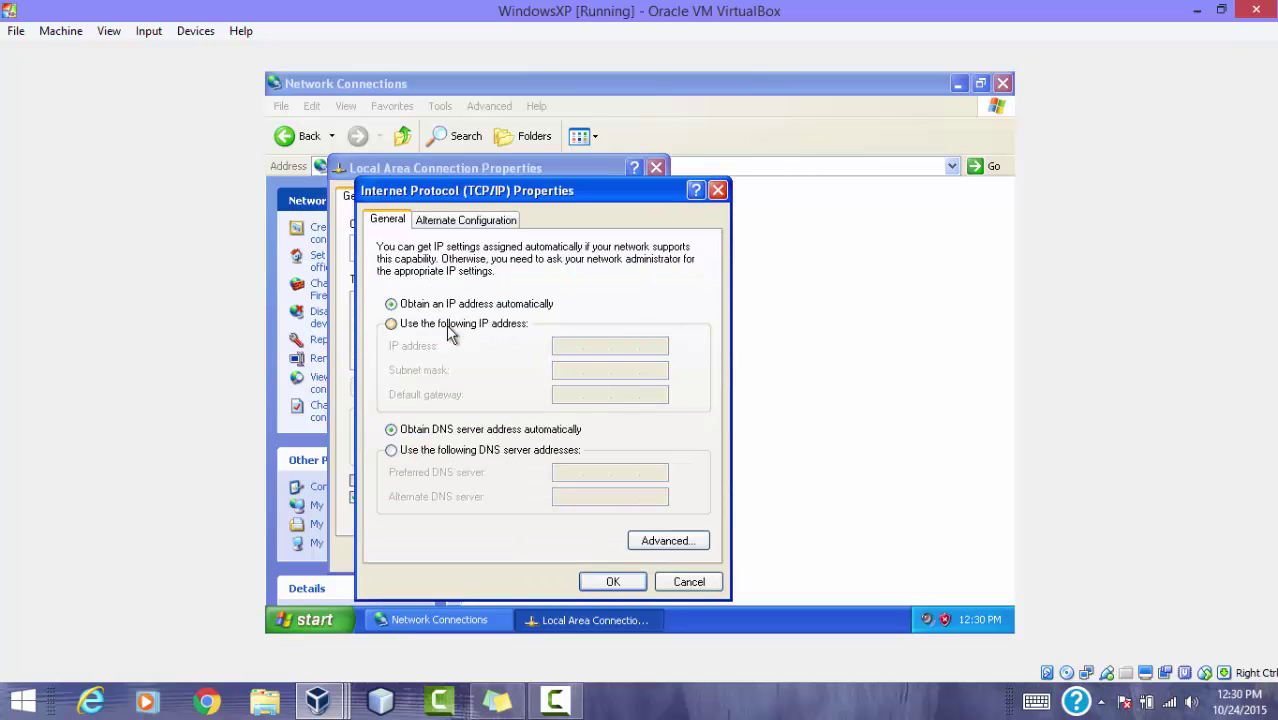
left_click(447, 325)
left_click(567, 348)
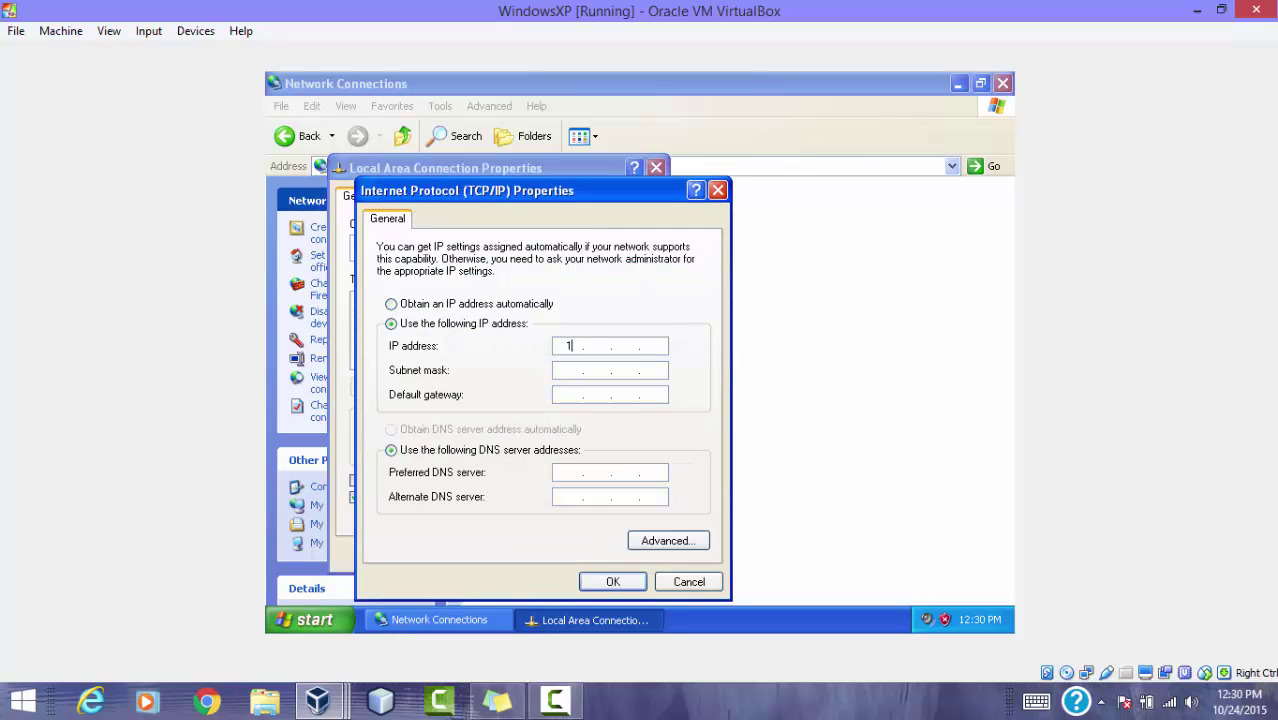
type("192 . 168 . 0 . 4")
left_click(563, 369)
left_click(577, 391)
type("192168")
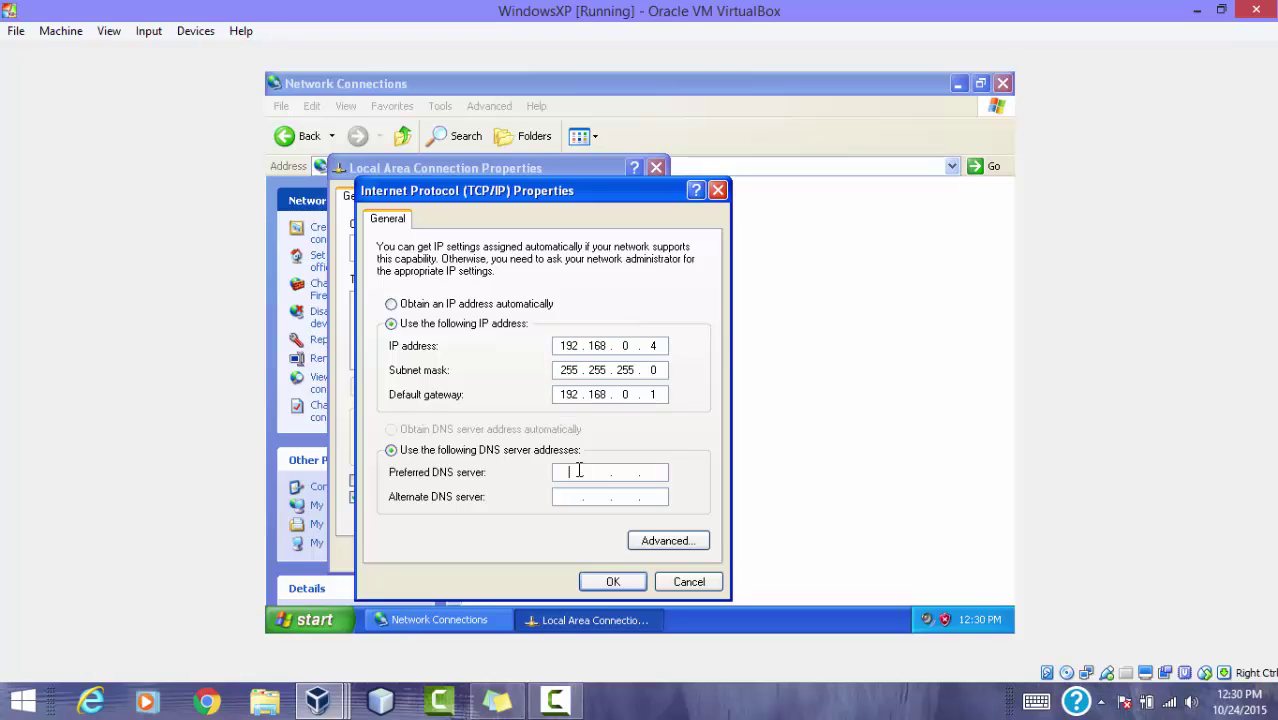
type("1921680")
left_click(614, 584)
left_click(549, 556)
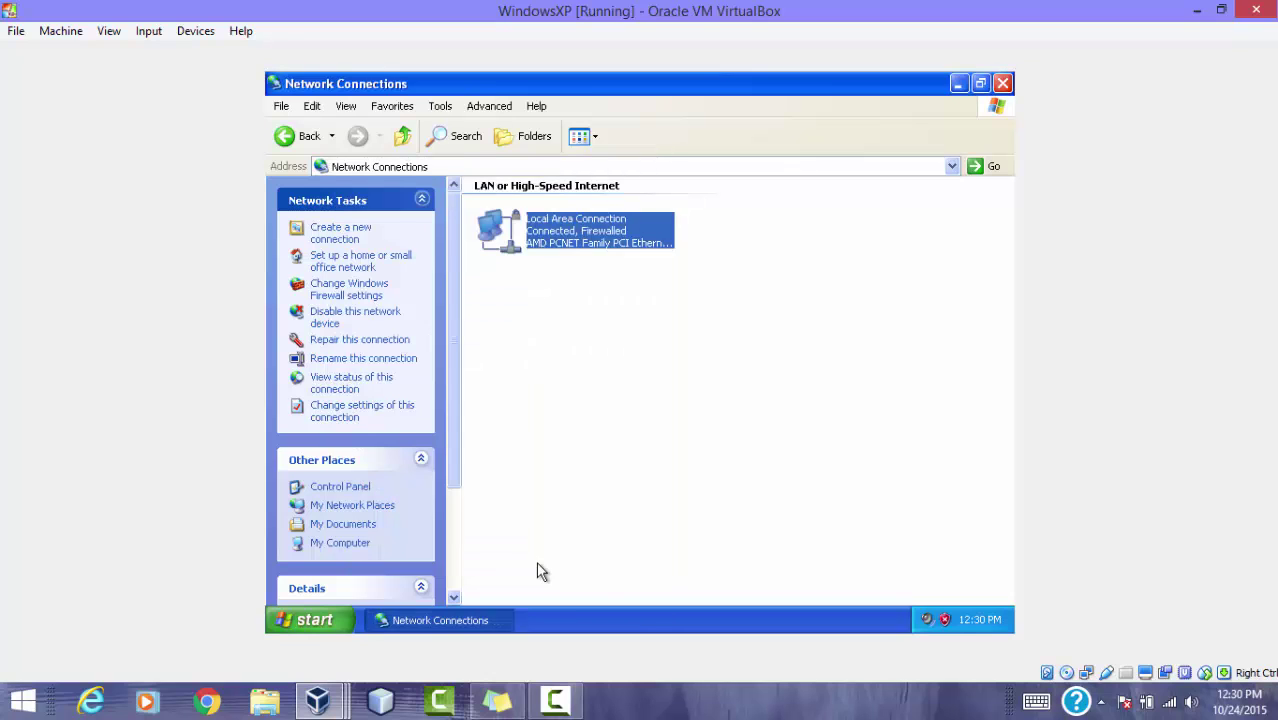
Step: Recheck Network Connections, then minimize the Control Panel to show the desktop
left_click(288, 136)
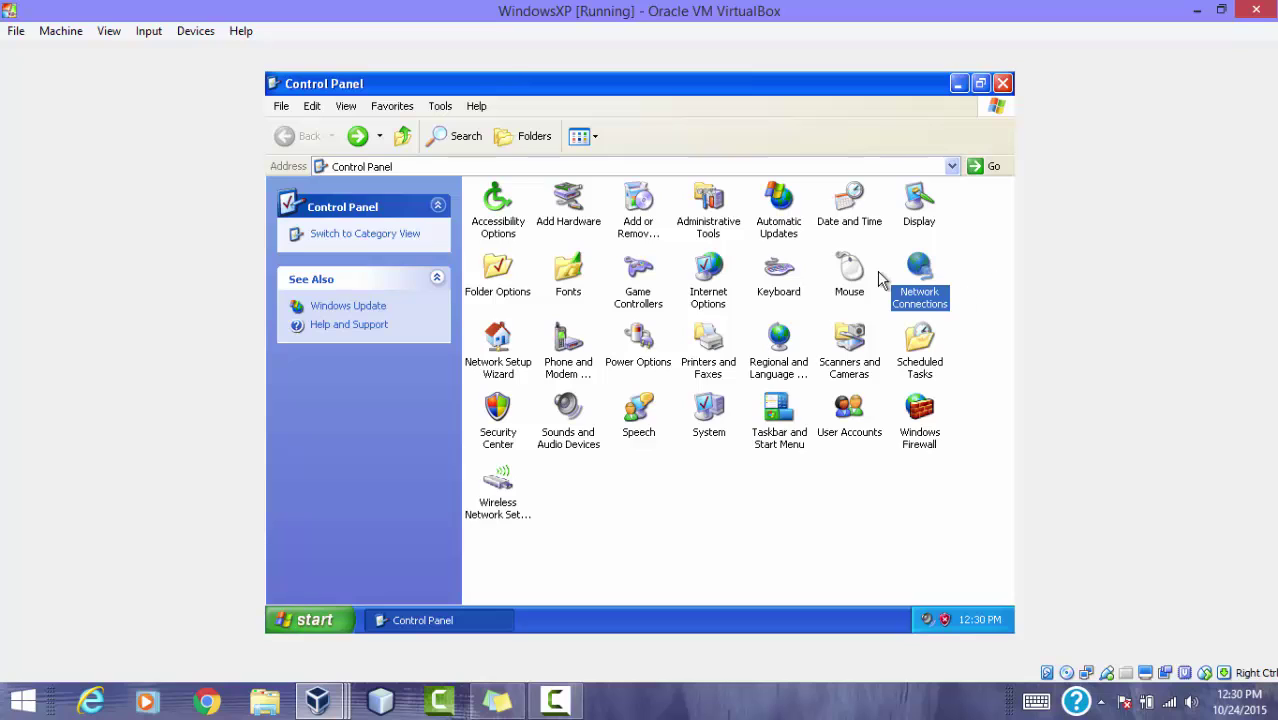
double_click(912, 285)
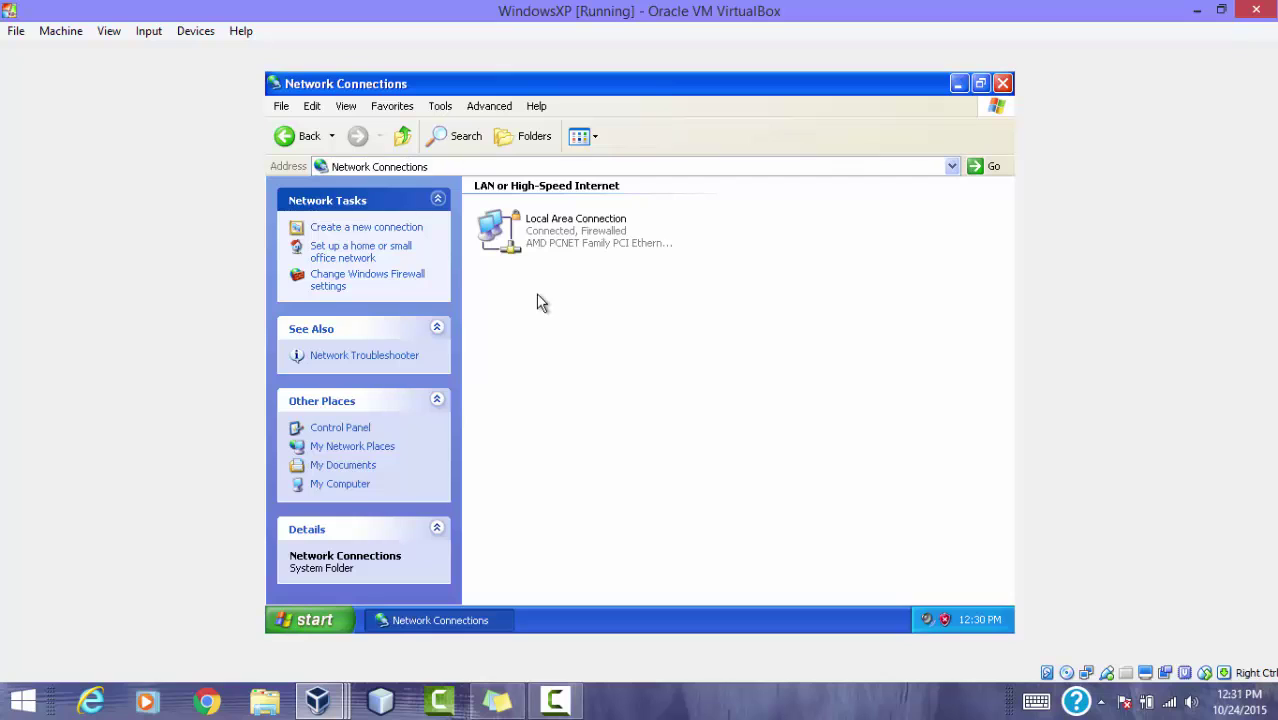
left_click(310, 136)
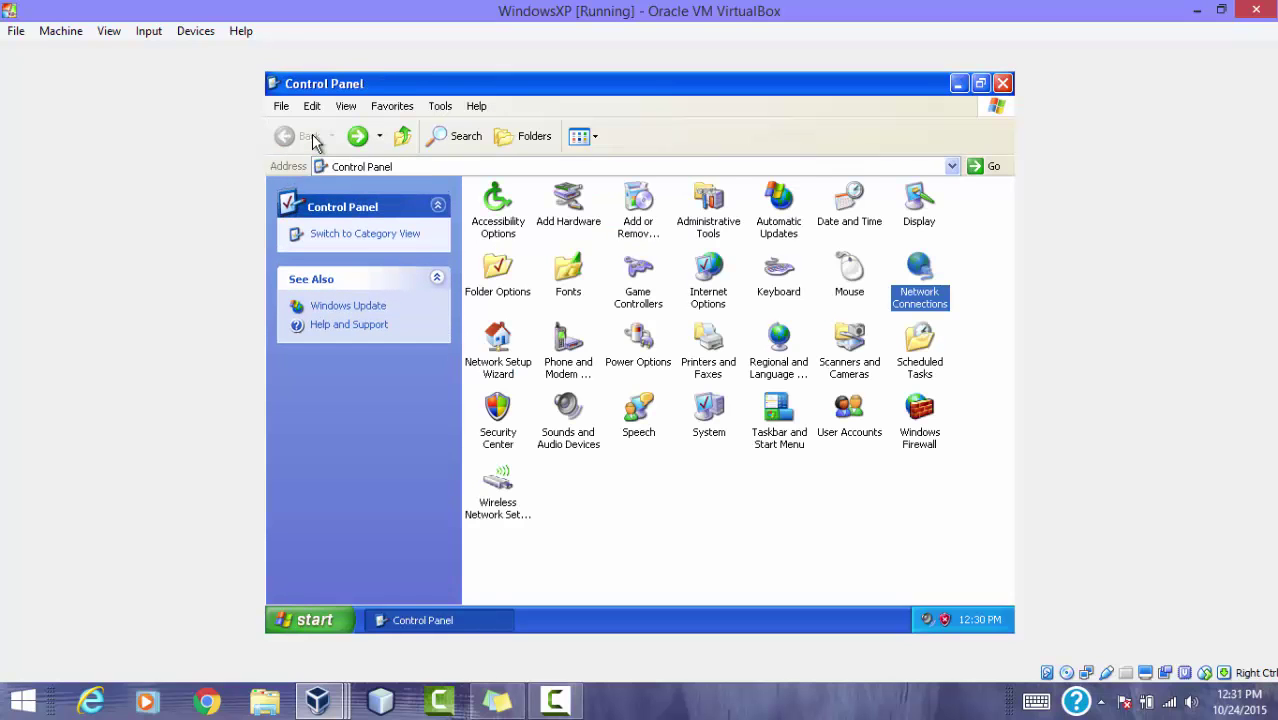
left_click(957, 84)
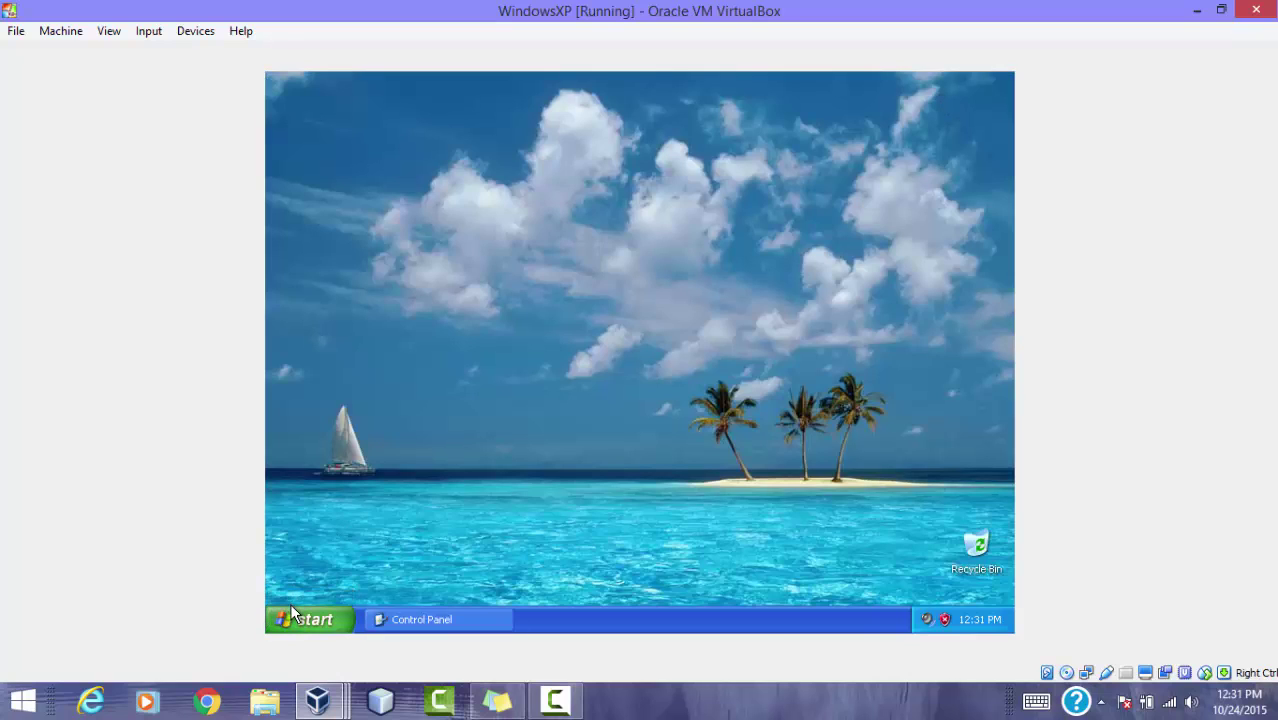
Step: From a Command Prompt on the XP VM, ping 192.168.0.1, 192.168.0.2 and 192.168.0.3
left_click(291, 606)
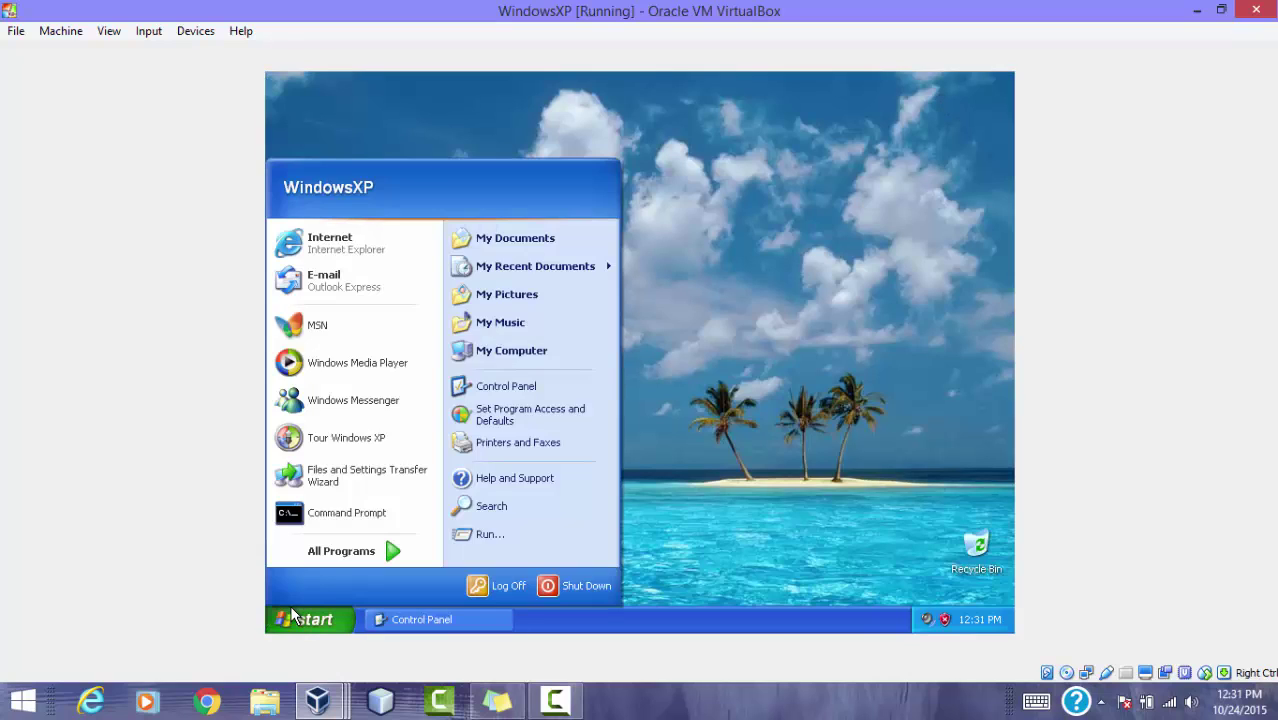
left_click(338, 522)
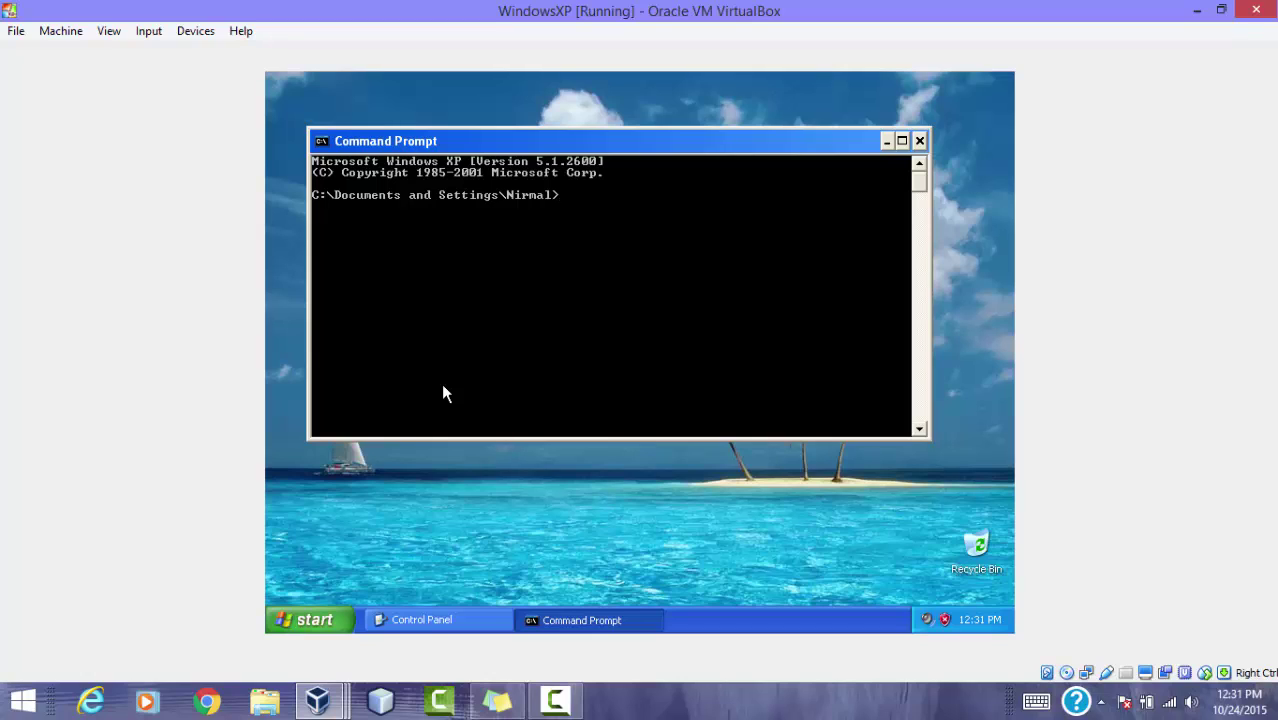
type("ping 192.168.0.1")
key("Return")
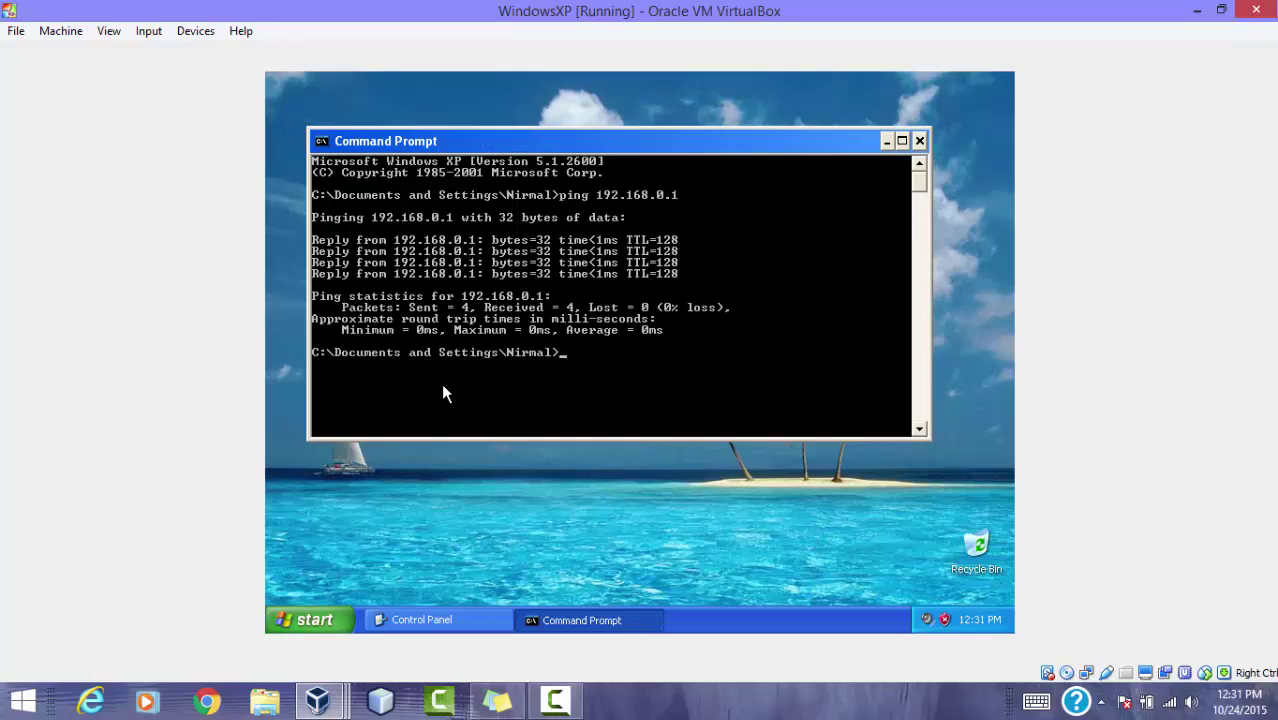
type("ping 192.168.0.2")
key("Return")
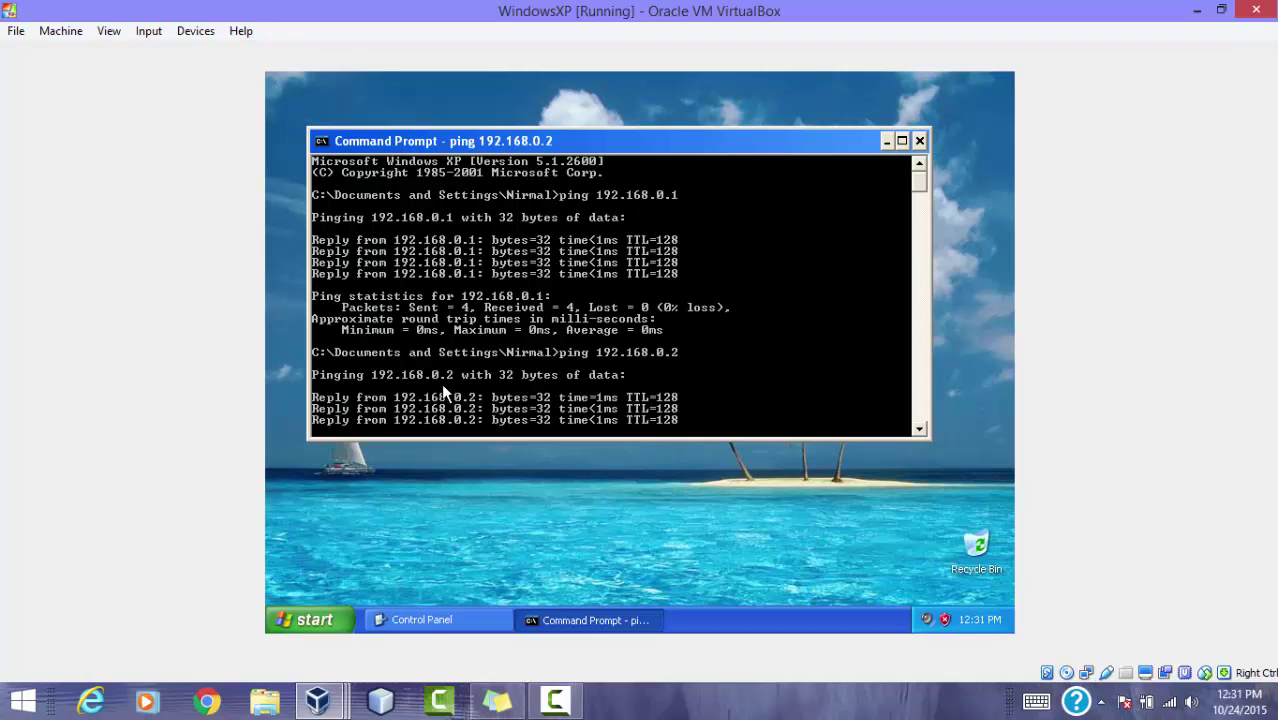
key("Return")
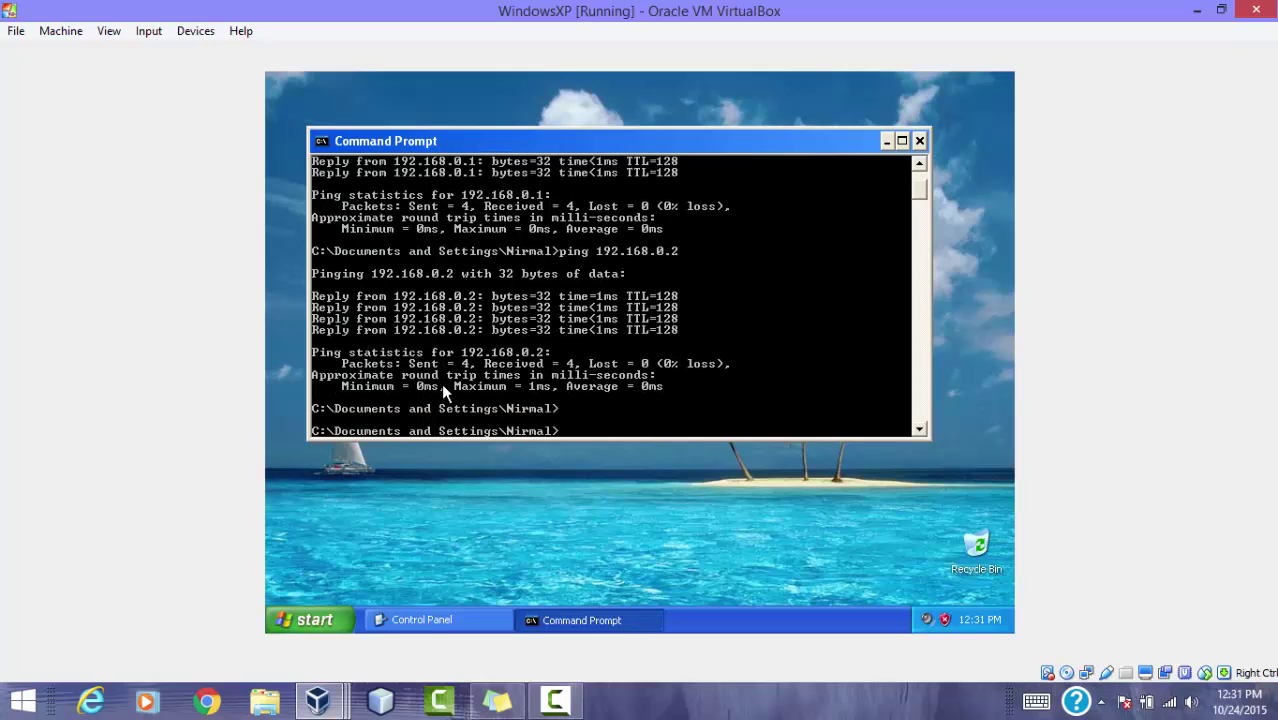
type("ping 192.168.0.3")
key("Return")
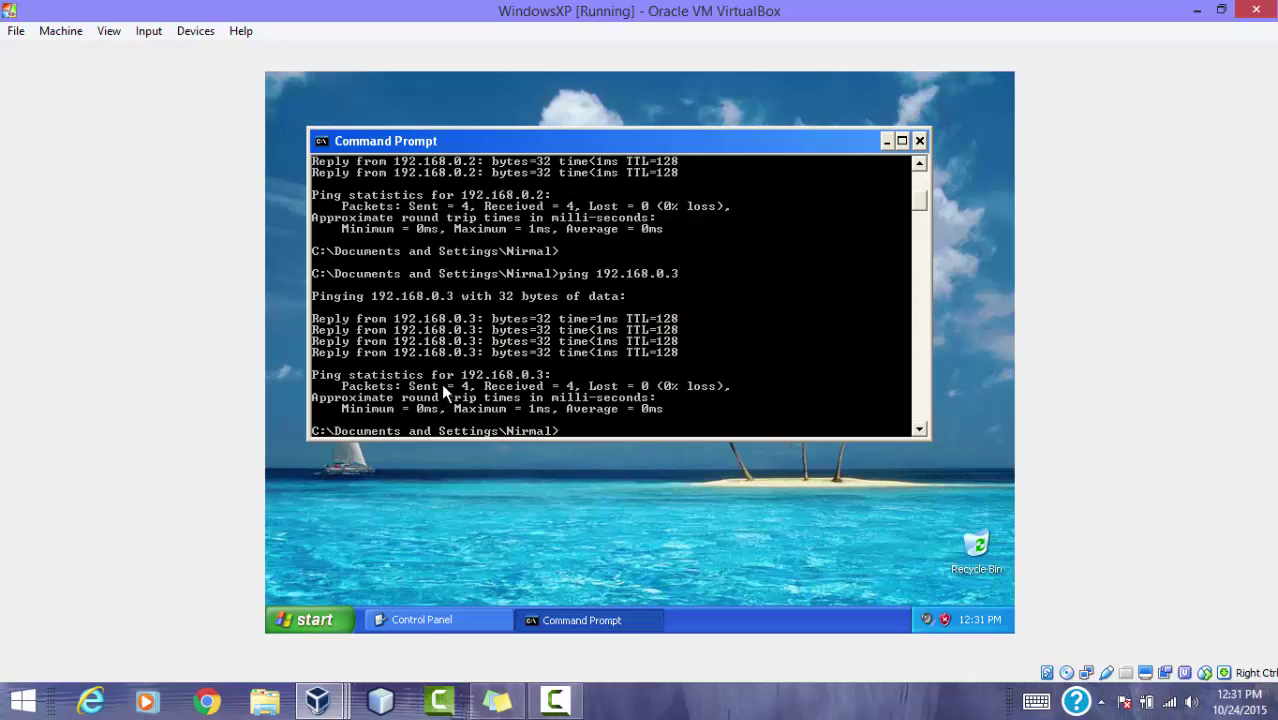
key("Return")
key("Return")
key("Return")
key("Return")
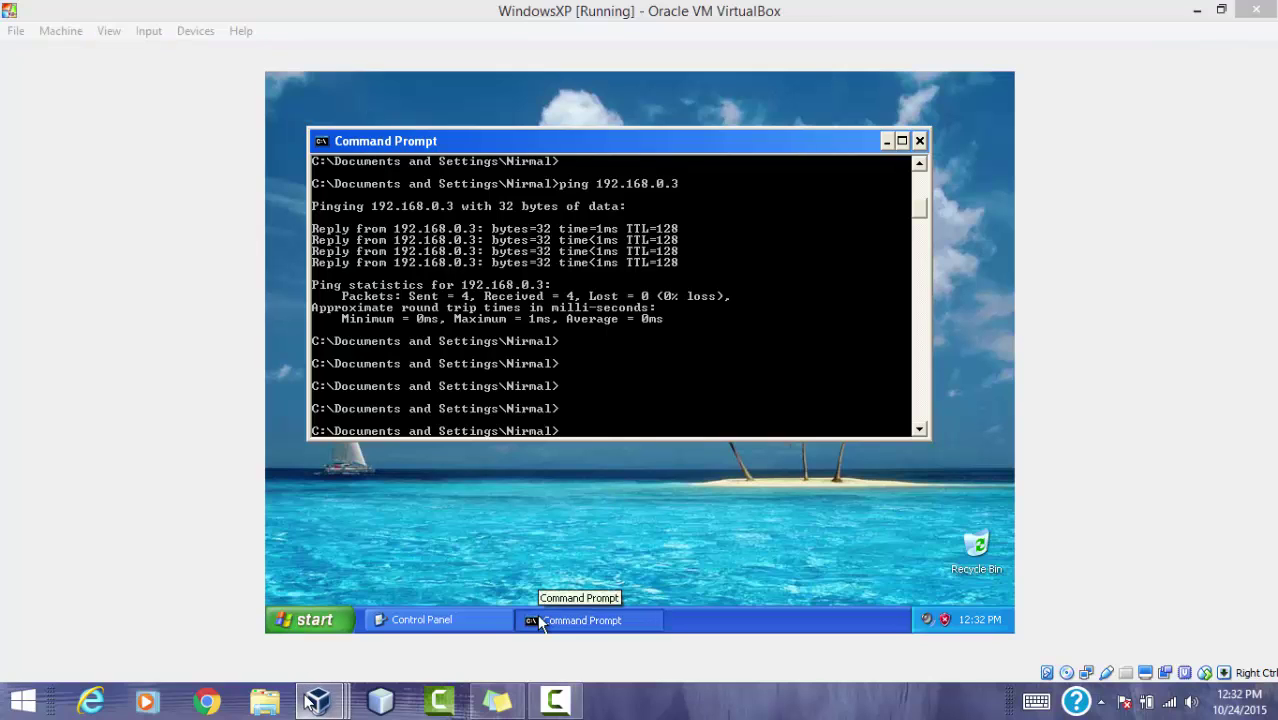
Step: Switch to the Server2008 VM and minimize Network and Sharing Center and Network Connections
mouse_move(318, 700)
left_click(309, 632)
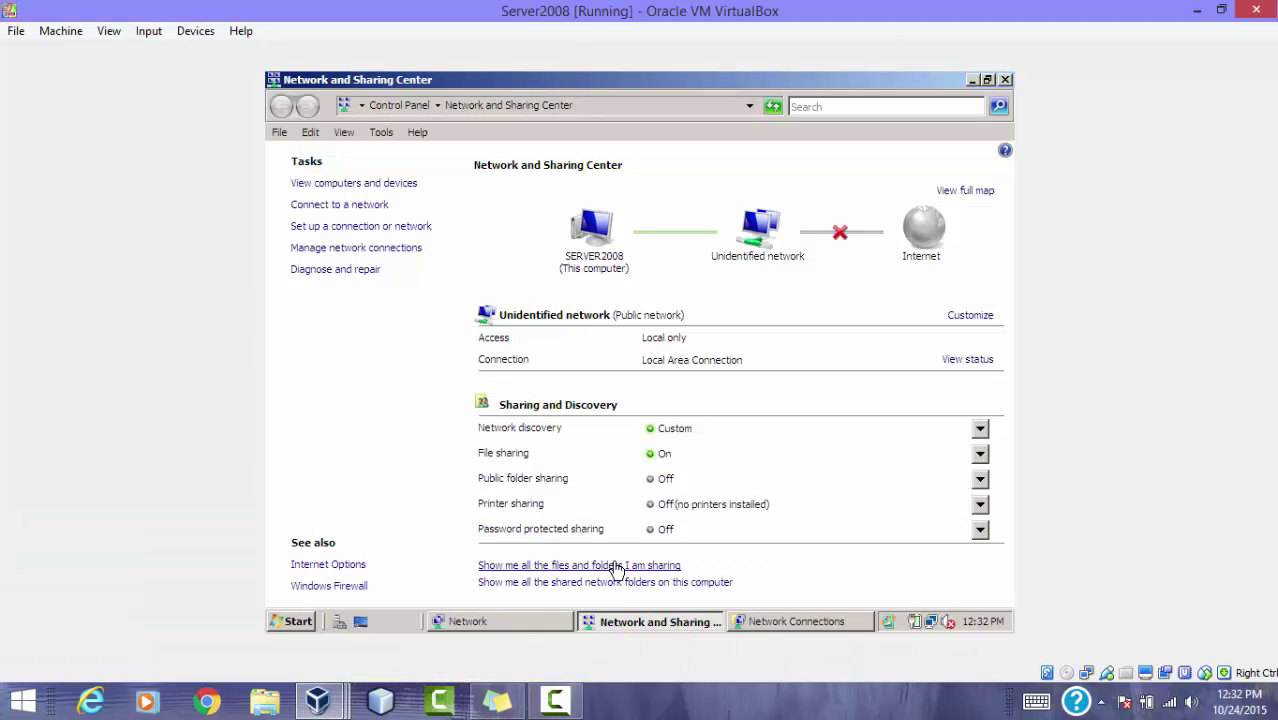
left_click(975, 80)
left_click(975, 80)
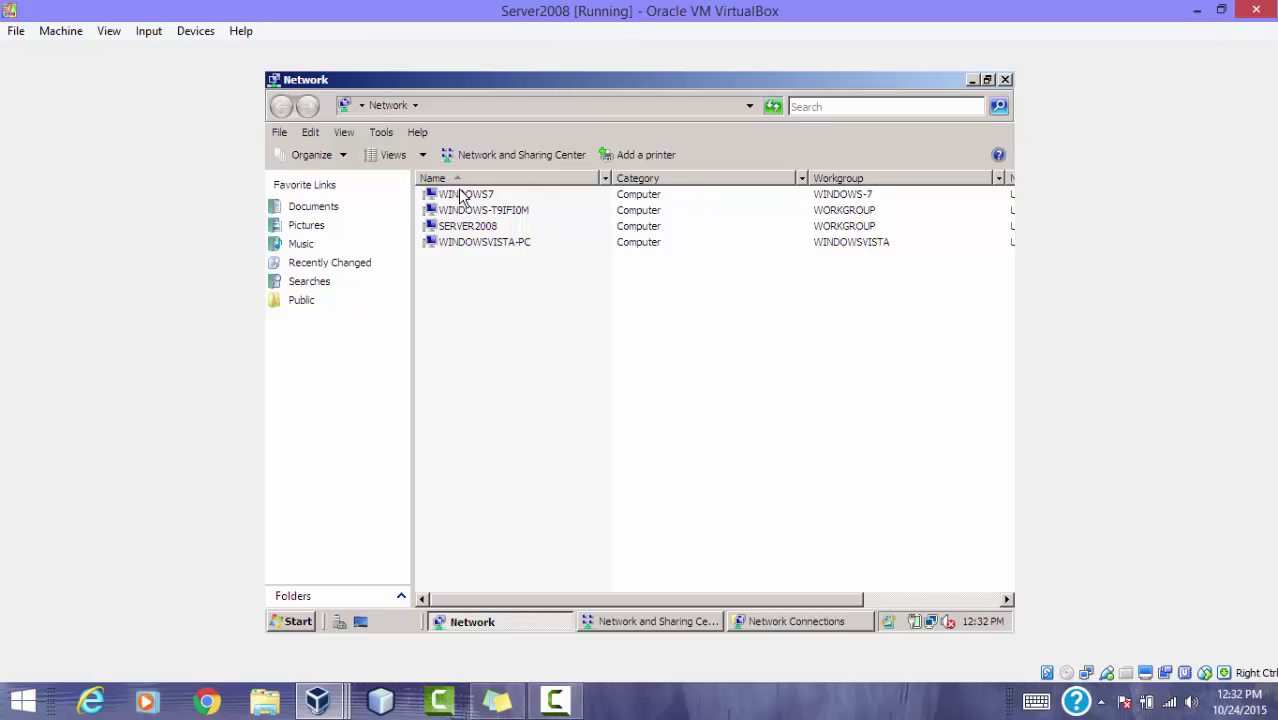
Step: Check that the Network folder lists WINDOWS7, SERVER2008 and WINDOWSVISTA-PC, then minimize it
left_click(468, 198)
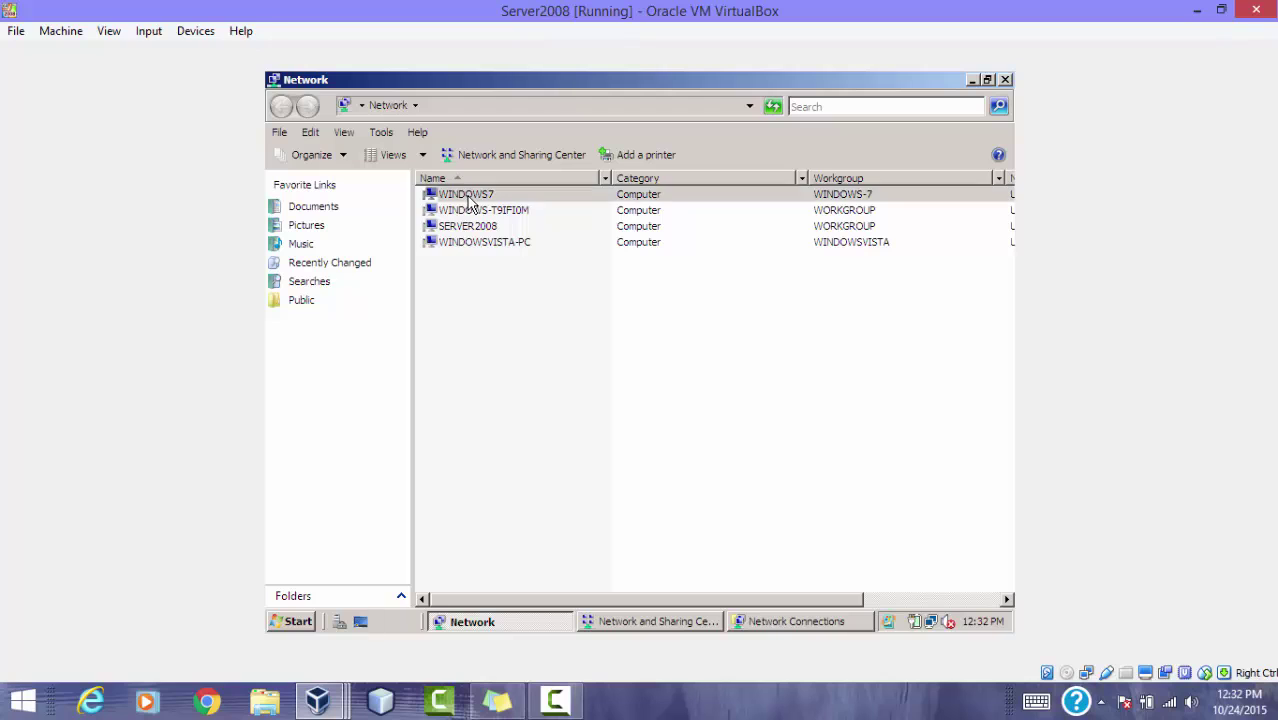
left_click(470, 228)
left_click(478, 245)
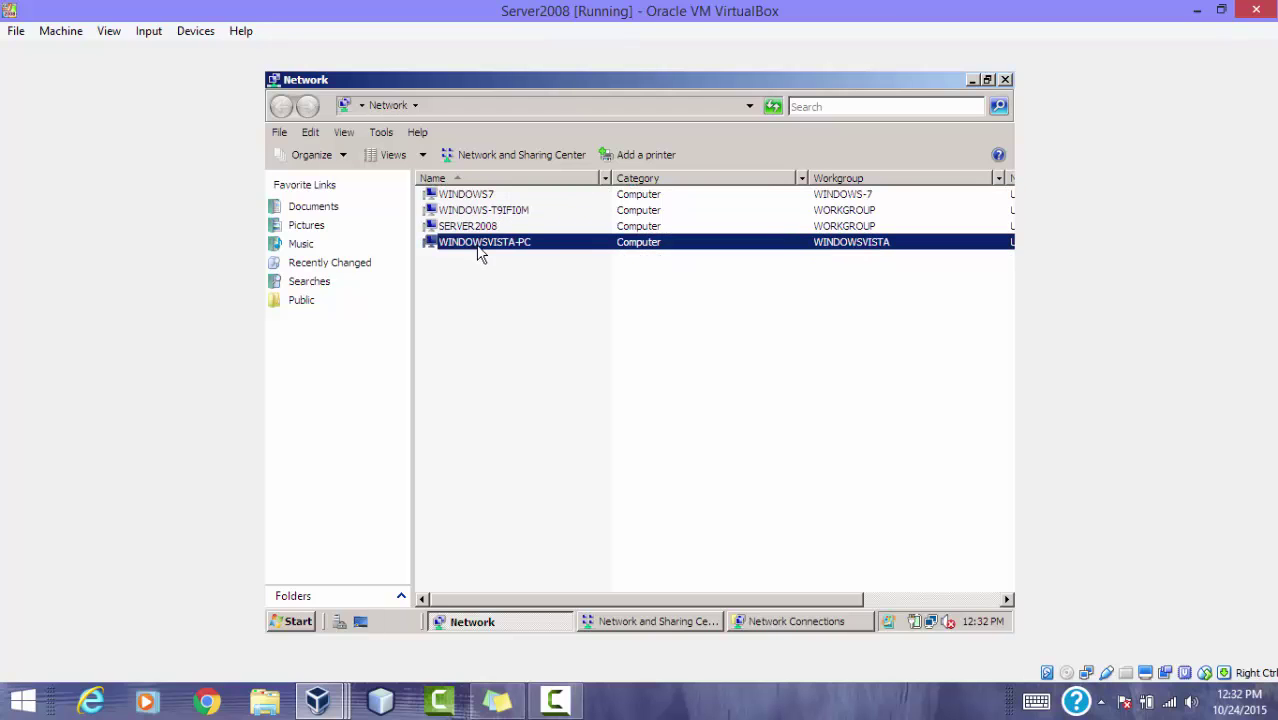
left_click(849, 196)
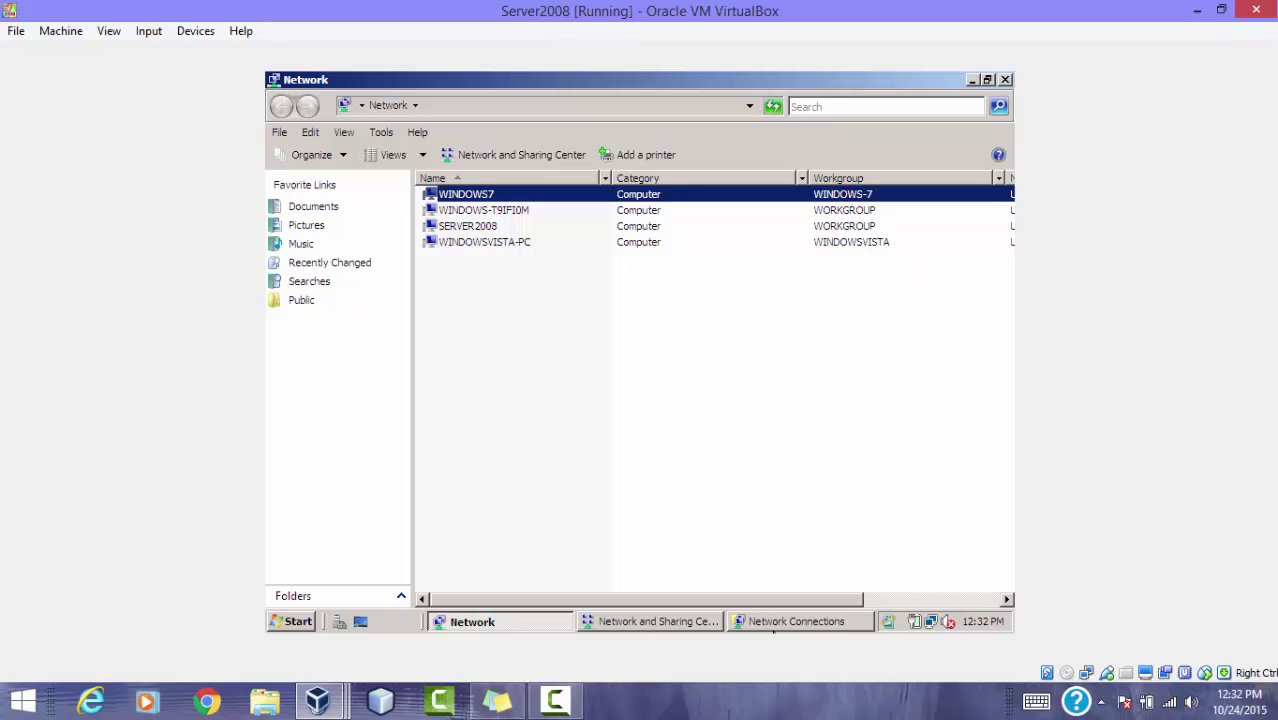
left_click_drag(783, 601, 950, 598)
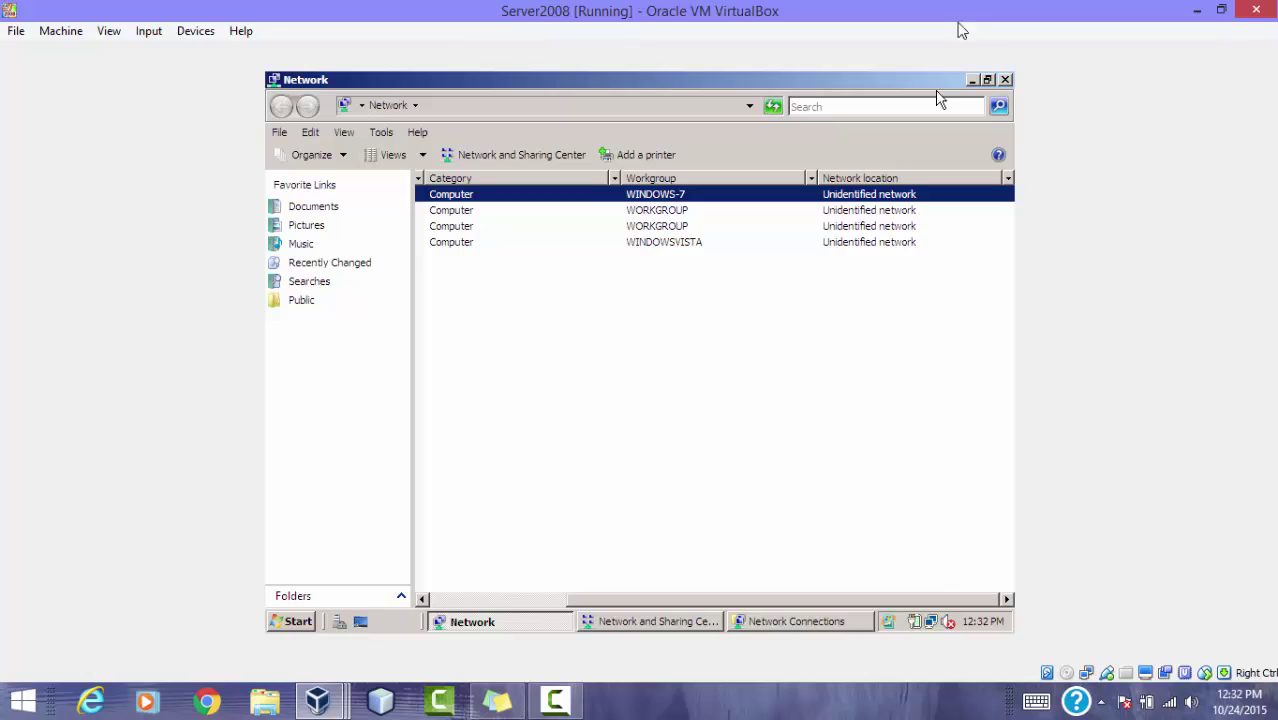
left_click(972, 82)
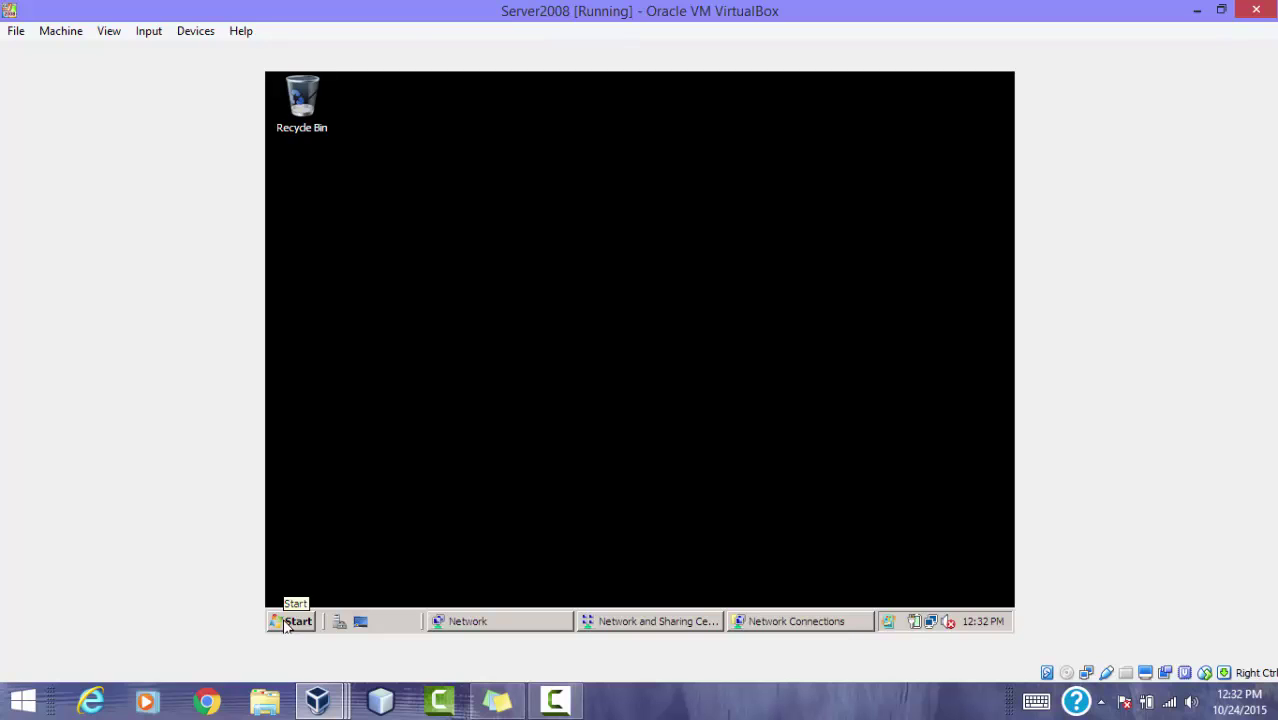
Step: Run dcpromo.exe from a Server2008 command prompt launched via Run
left_click(285, 624)
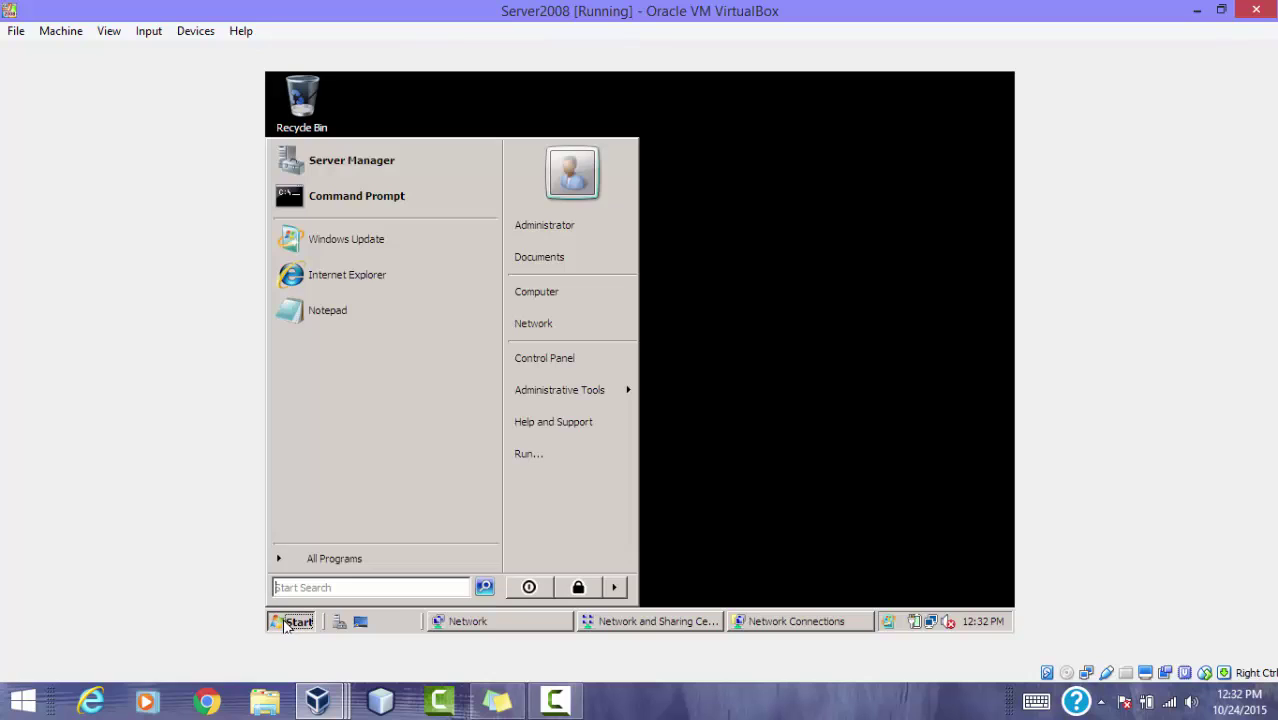
left_click(526, 449)
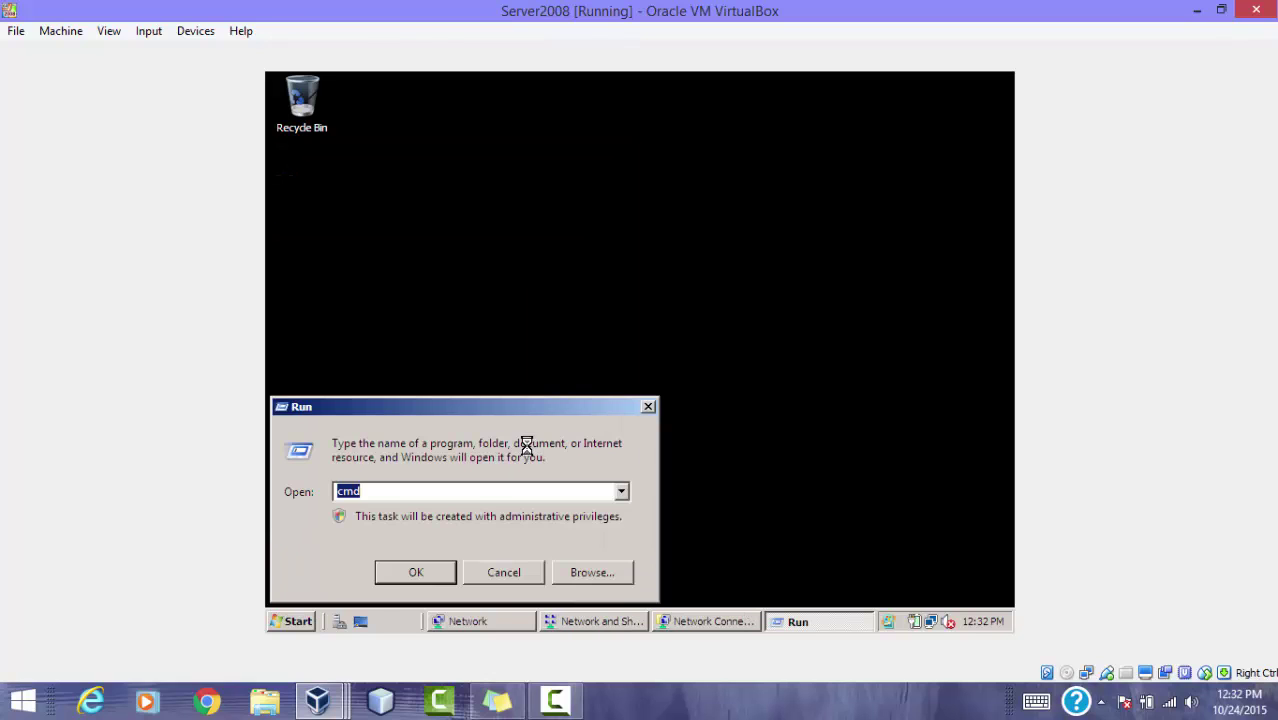
left_click(385, 572)
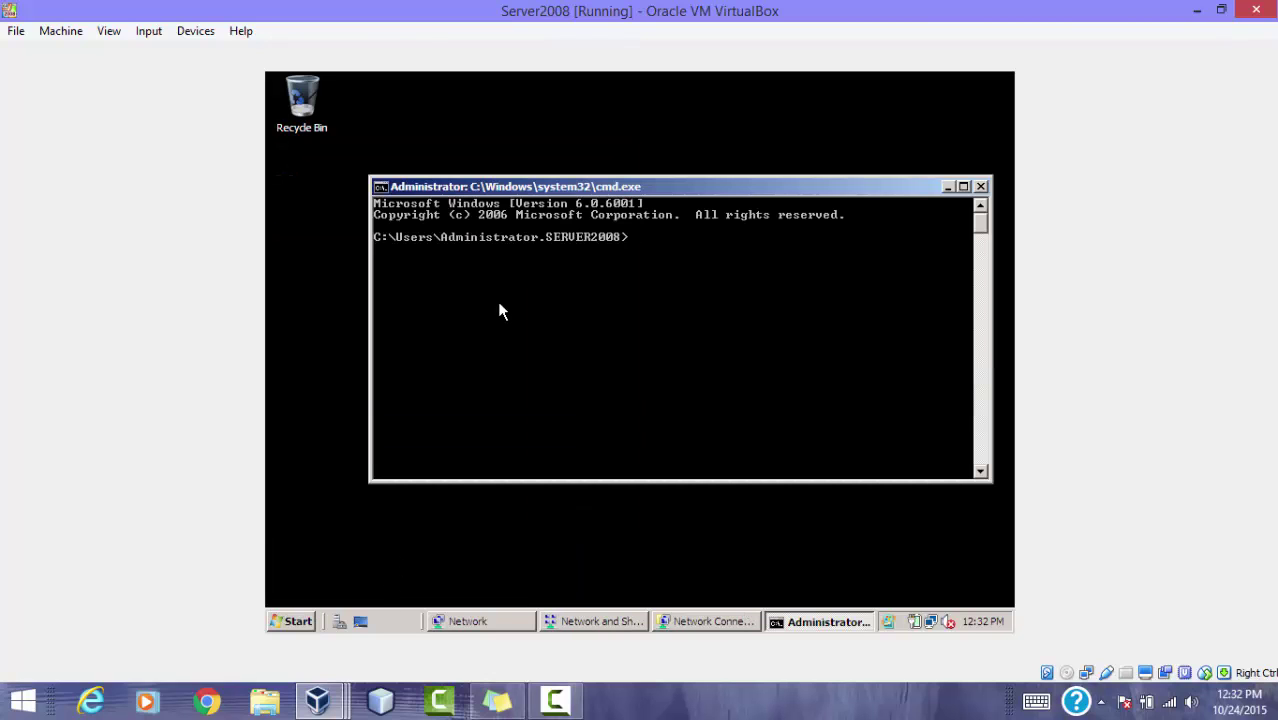
type("dcpromo.exe")
key("Return")
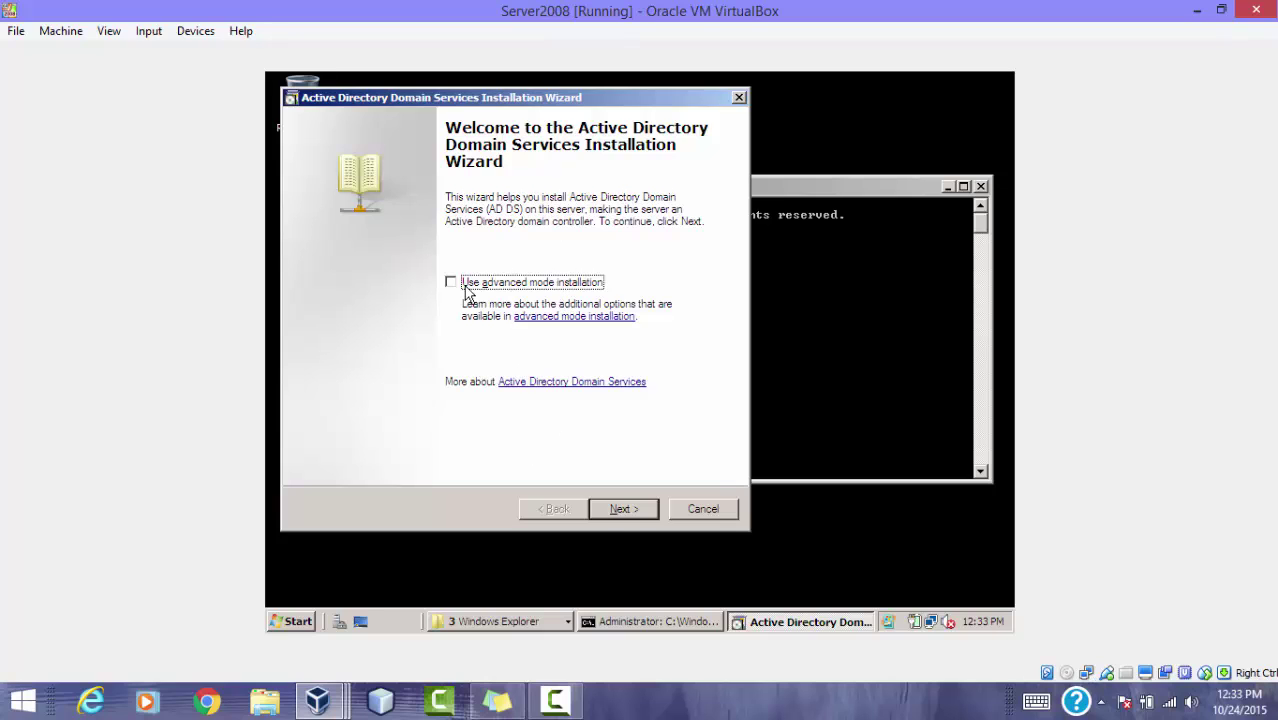
Step: Skip the welcome and compatibility pages and choose 'Create a new domain in a new forest'
left_click(628, 510)
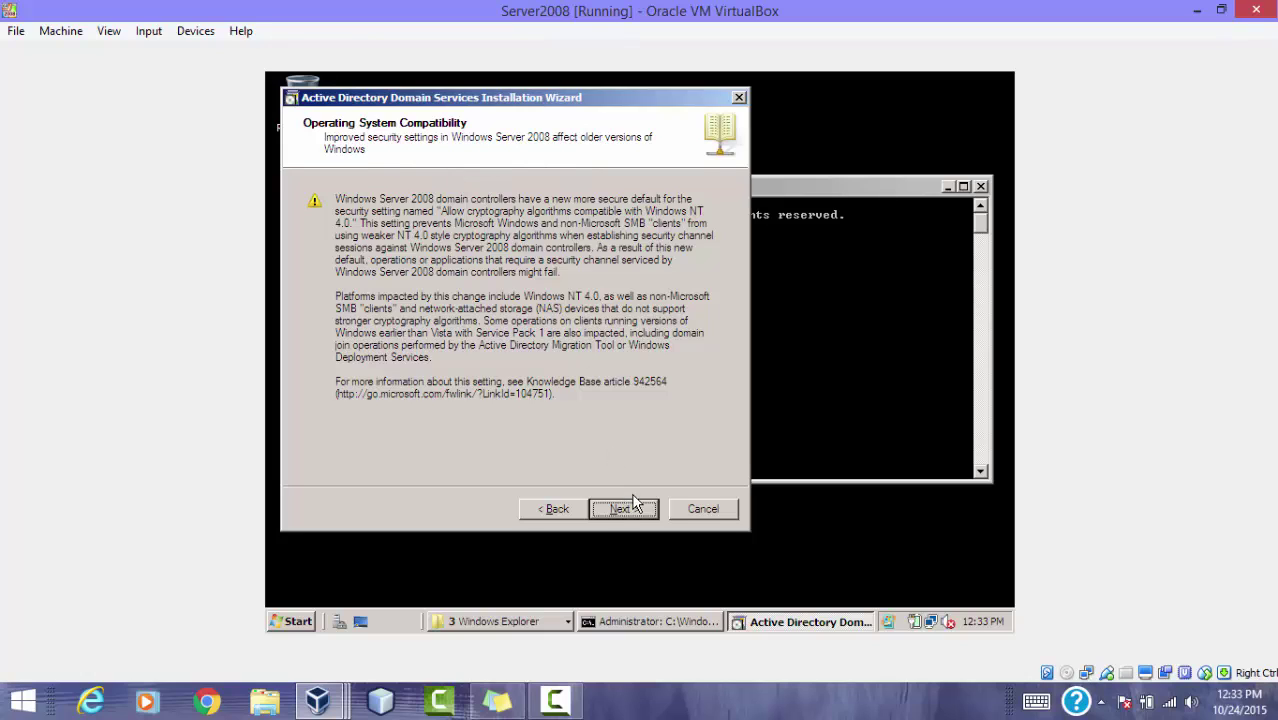
left_click(627, 510)
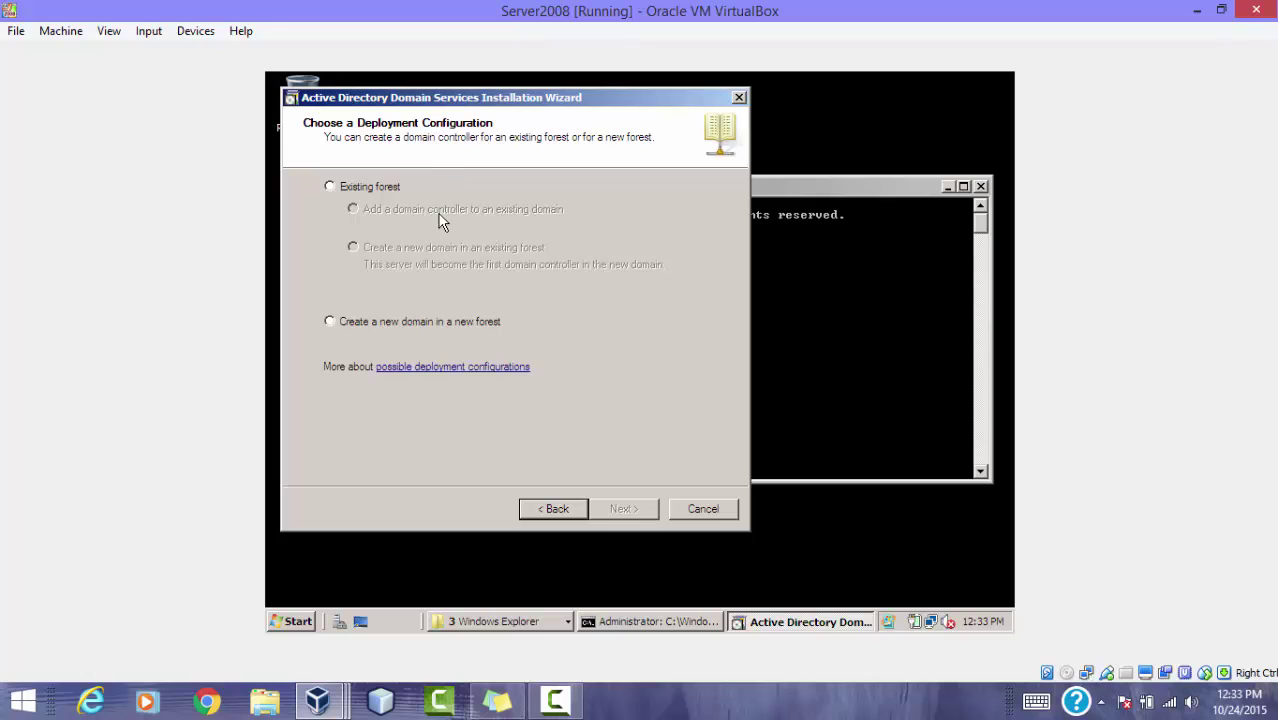
left_click(335, 323)
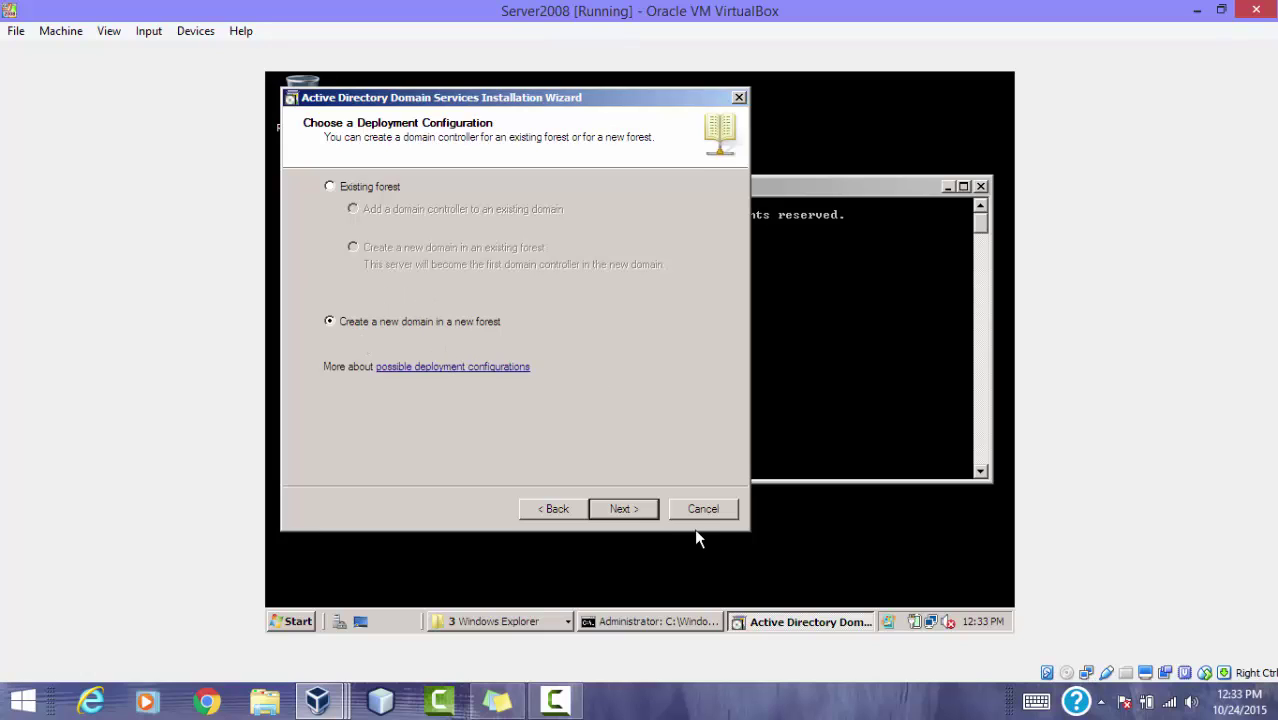
left_click(611, 505)
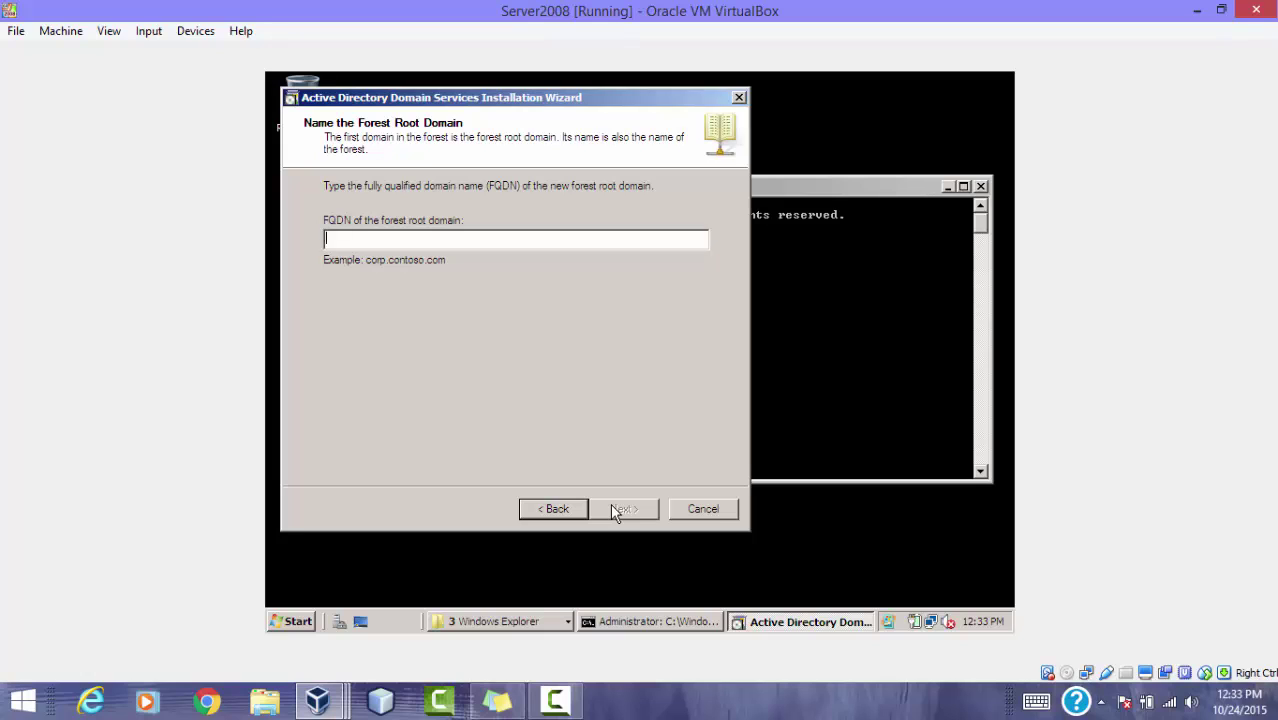
Step: Enter singh.singh.com as the forest root domain FQDN
type("singh.singh.")
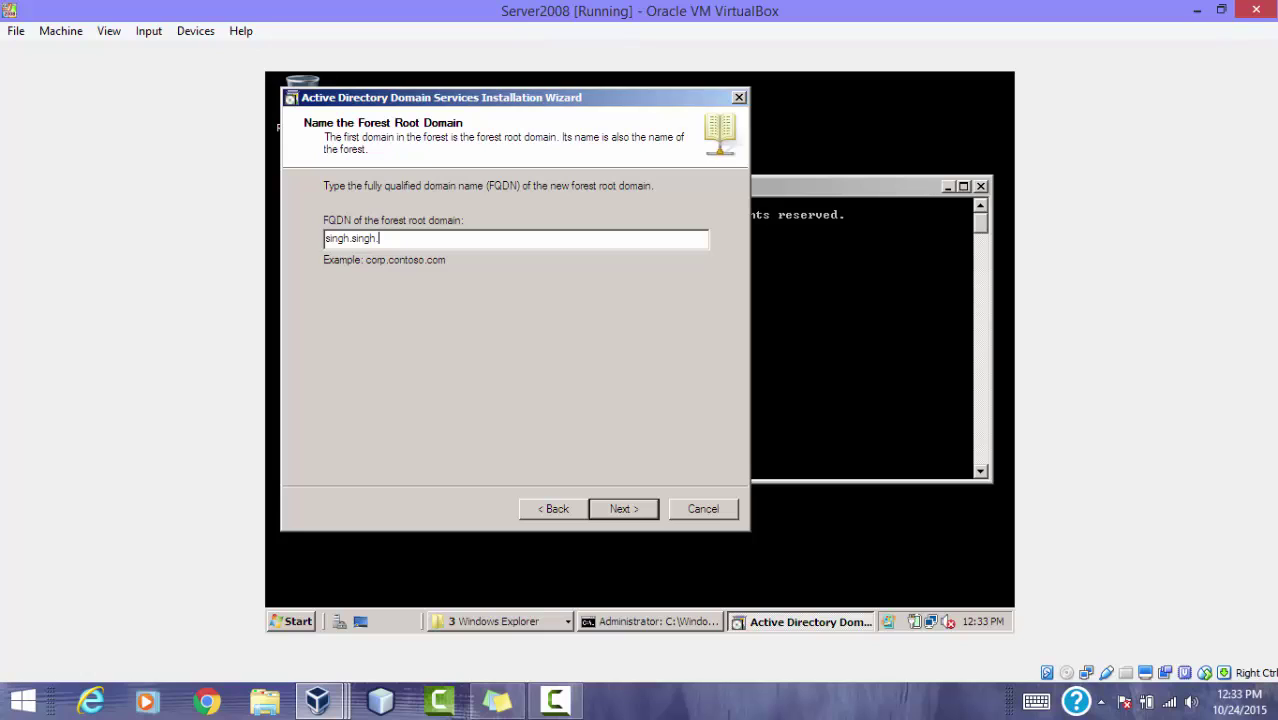
type("com")
left_click(609, 505)
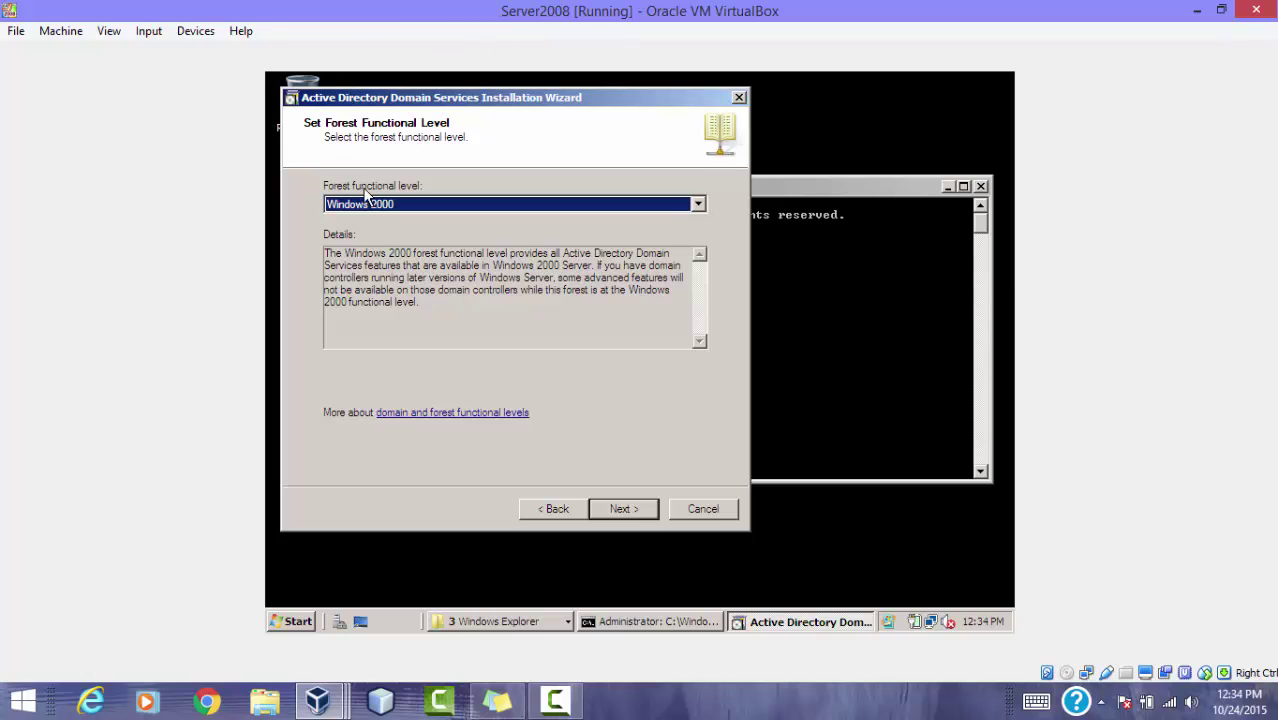
Step: Set the forest functional level to Windows Server 2008
left_click(699, 205)
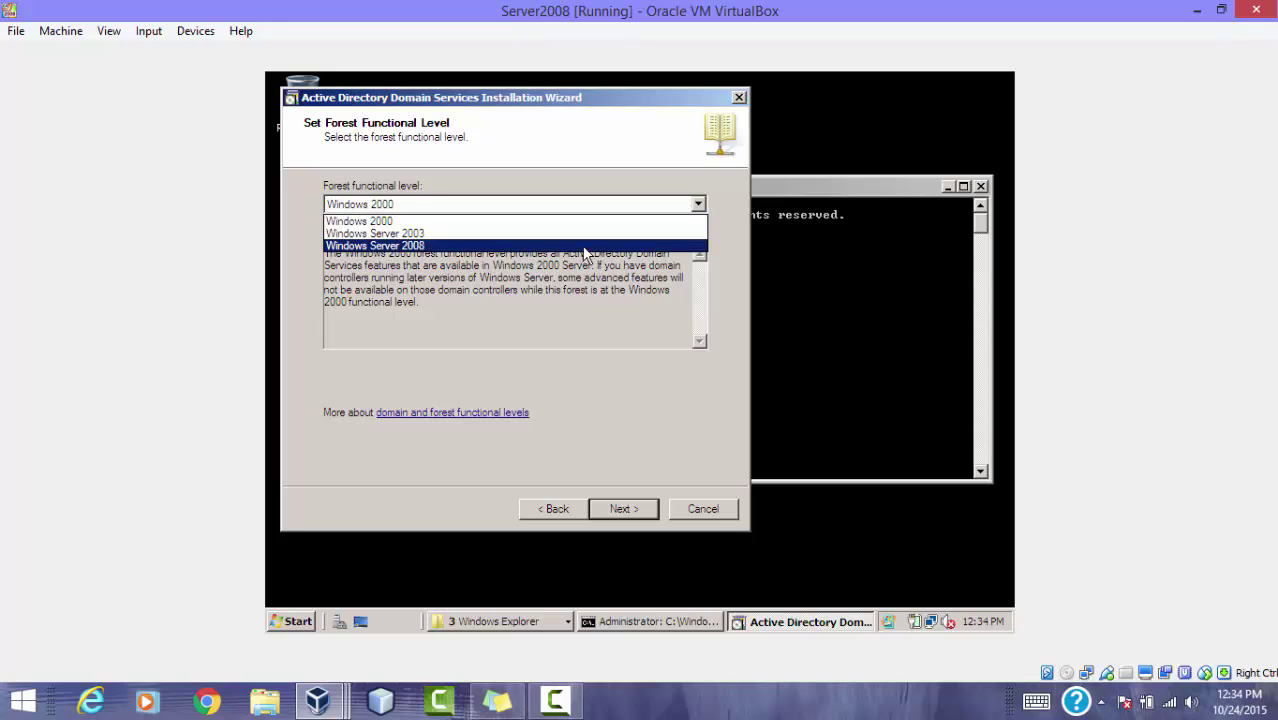
left_click(404, 246)
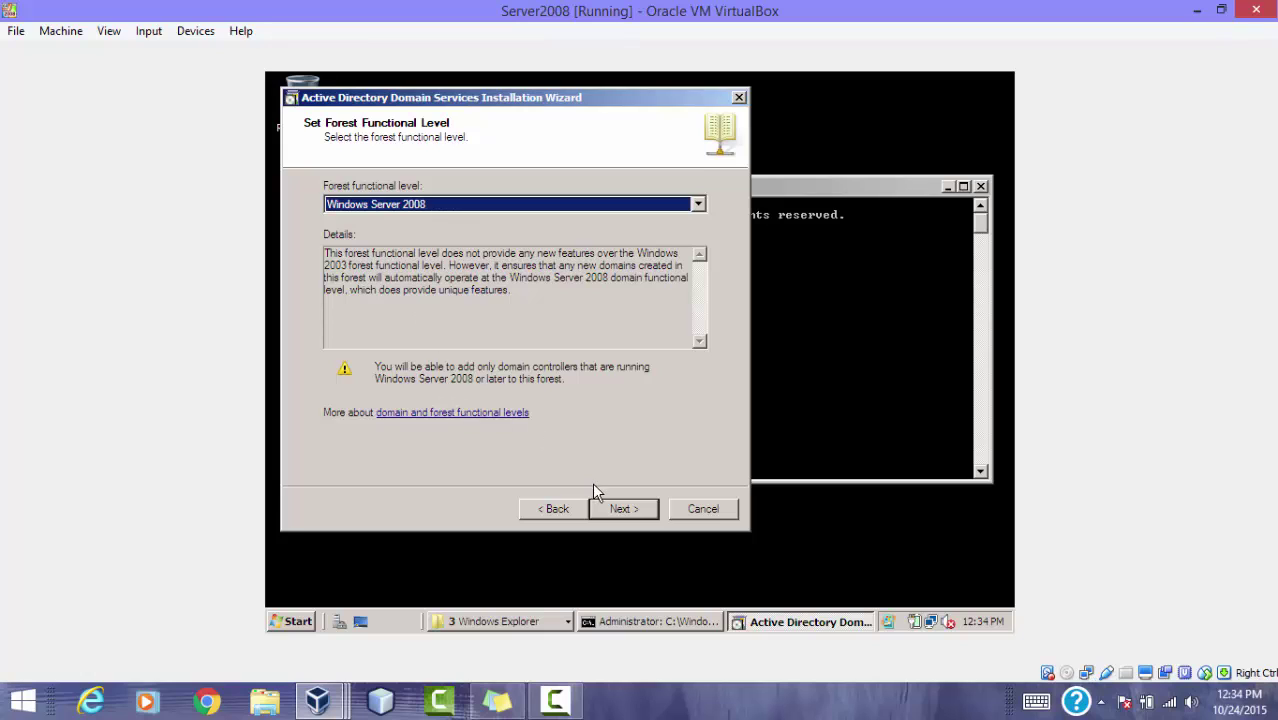
left_click(609, 507)
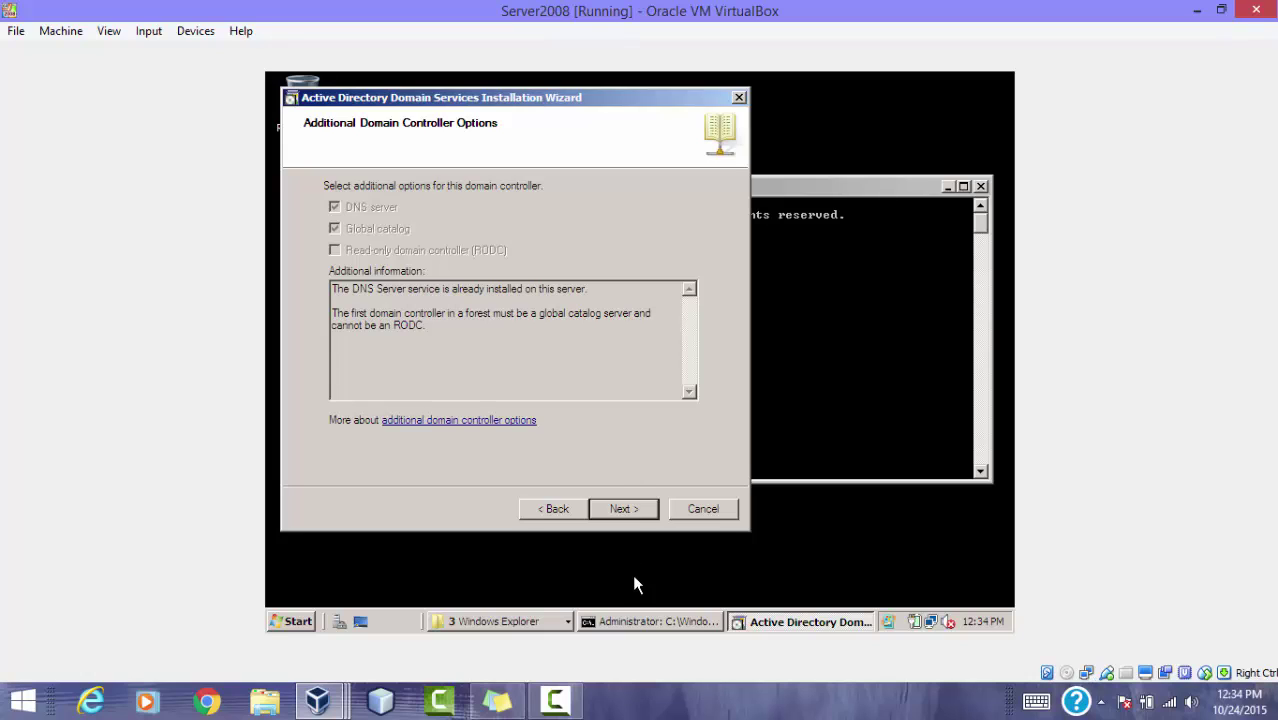
Step: Accept the domain controller options and DNS delegation warning, keeping default database and SYSVOL folders
left_click(624, 509)
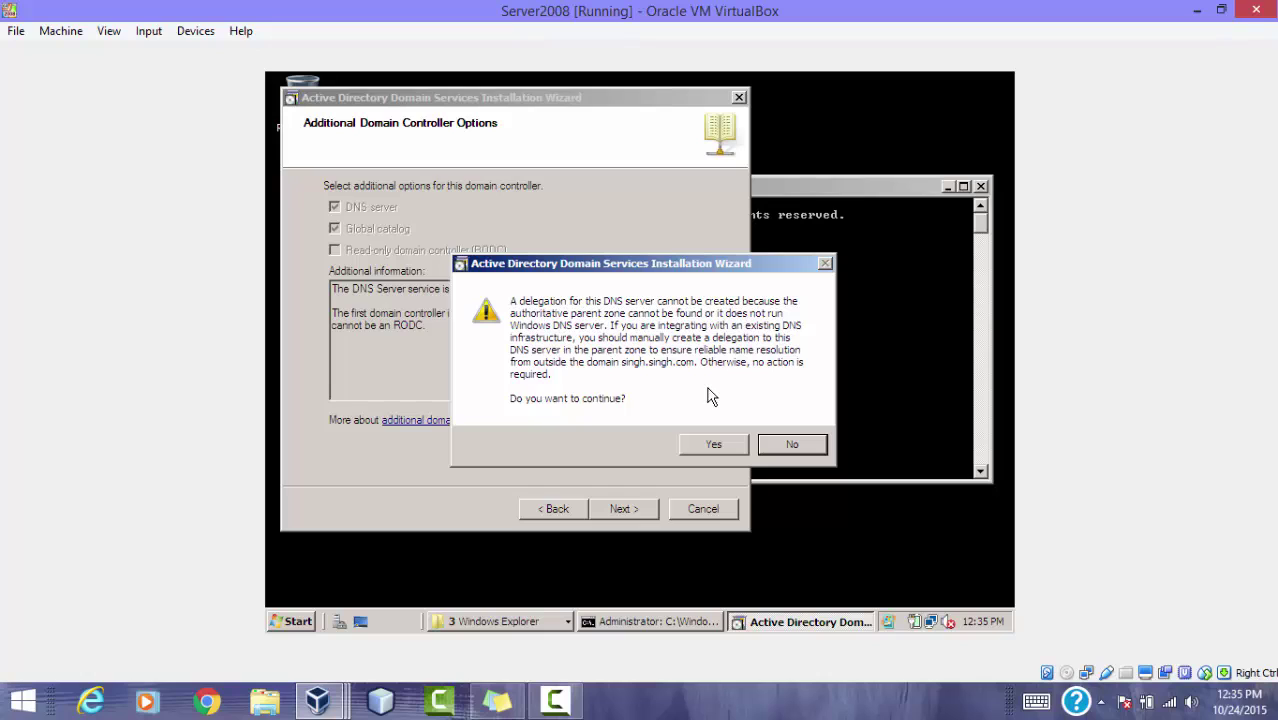
left_click(712, 446)
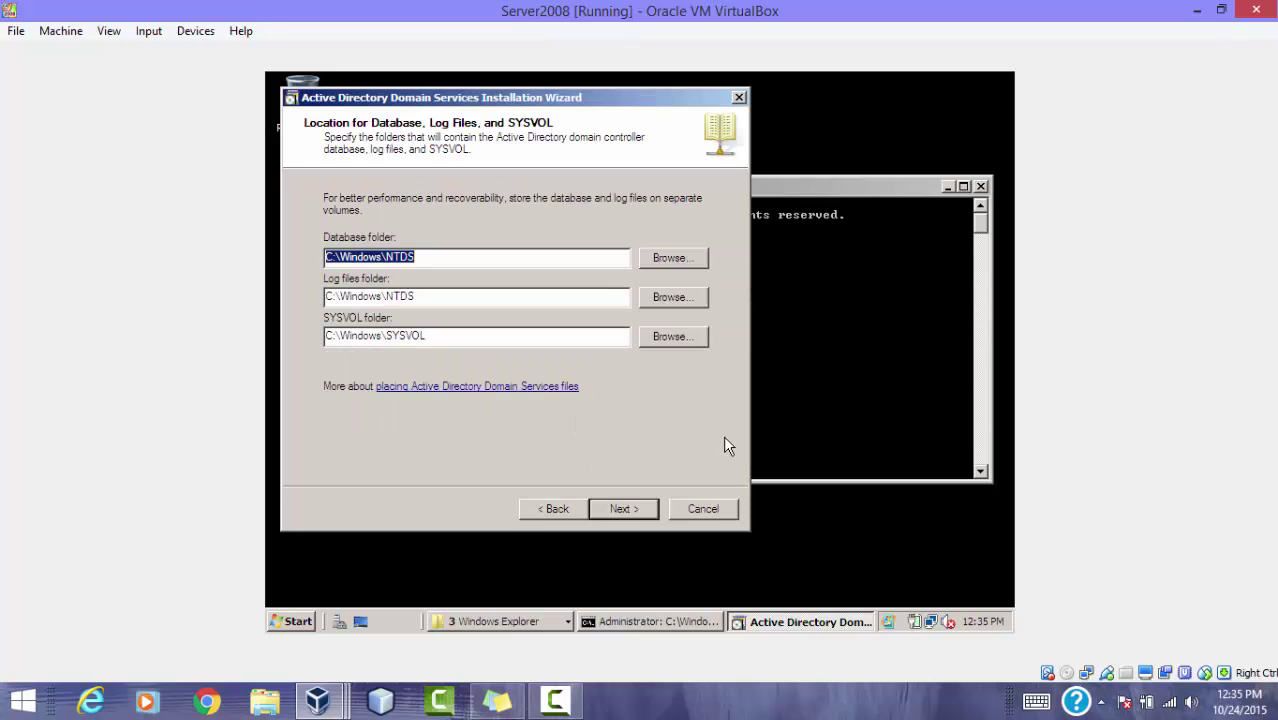
left_click(622, 509)
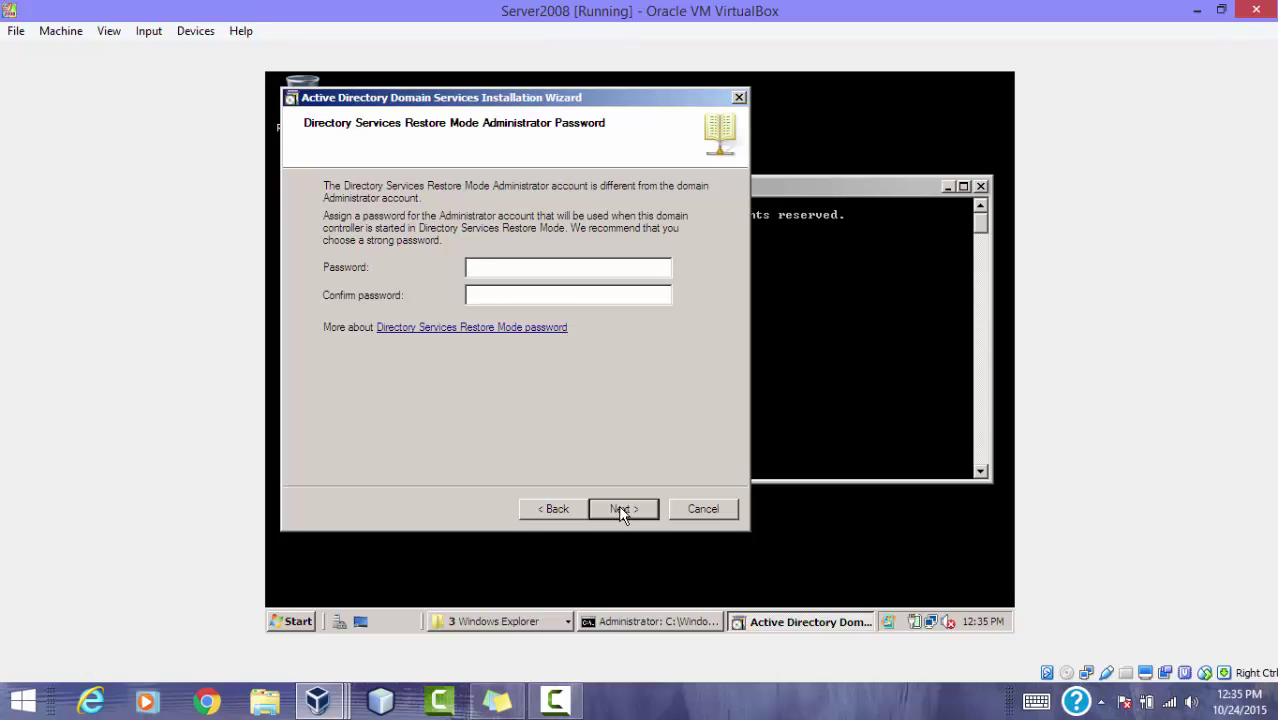
Step: Enter and confirm the Directory Services Restore Mode password to reach the summary
left_click(481, 292)
type("Password")
left_click(622, 512)
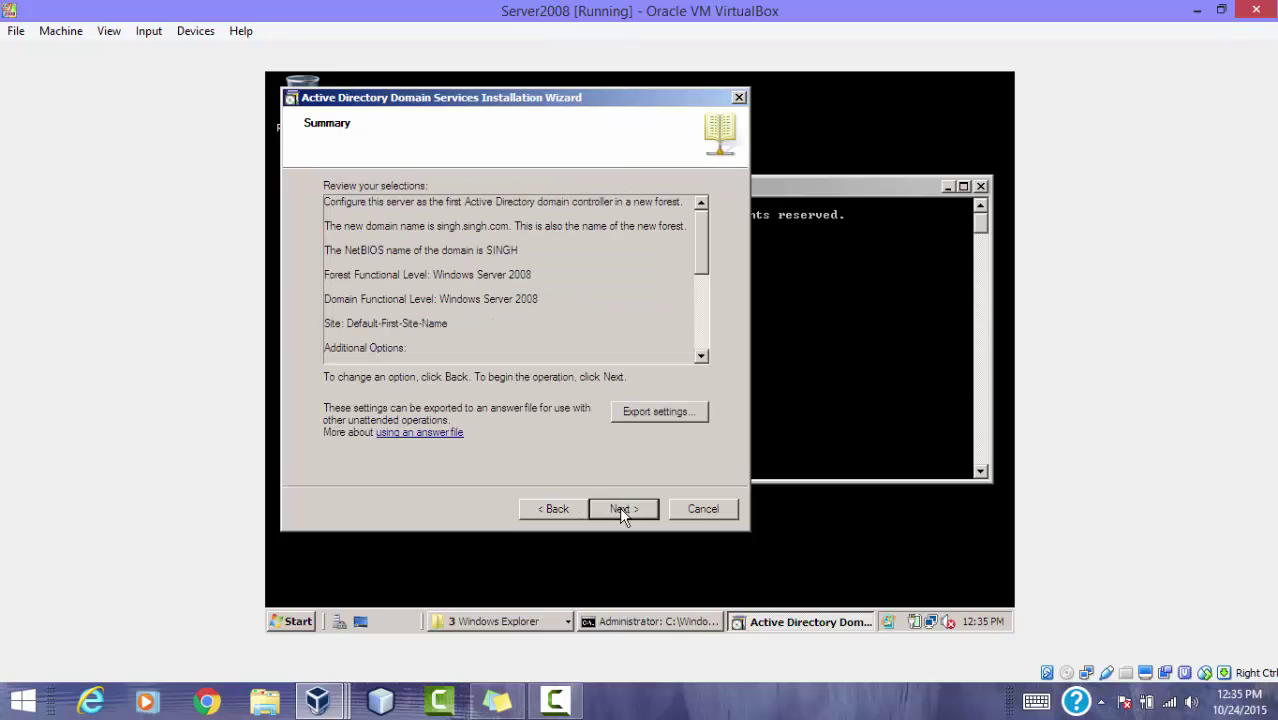
Step: Install AD DS for singh.singh.com from the summary and finish the wizard once complete
left_click(622, 509)
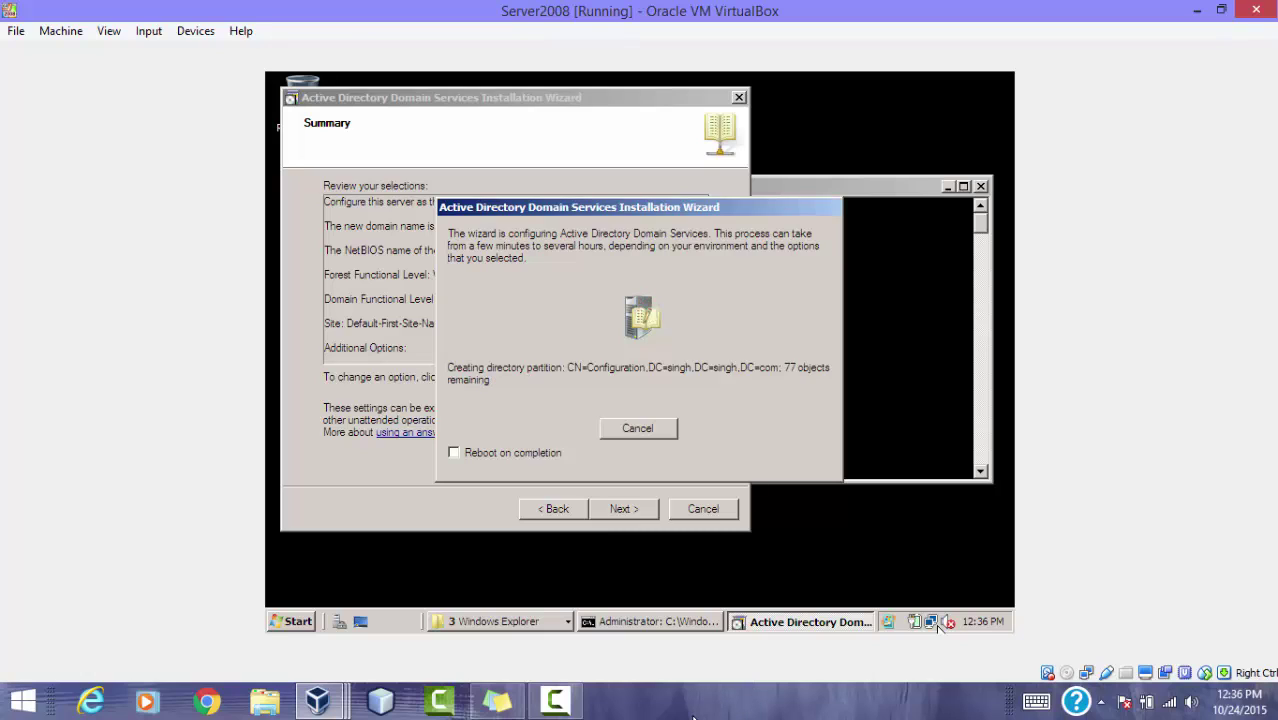
mouse_move(938, 624)
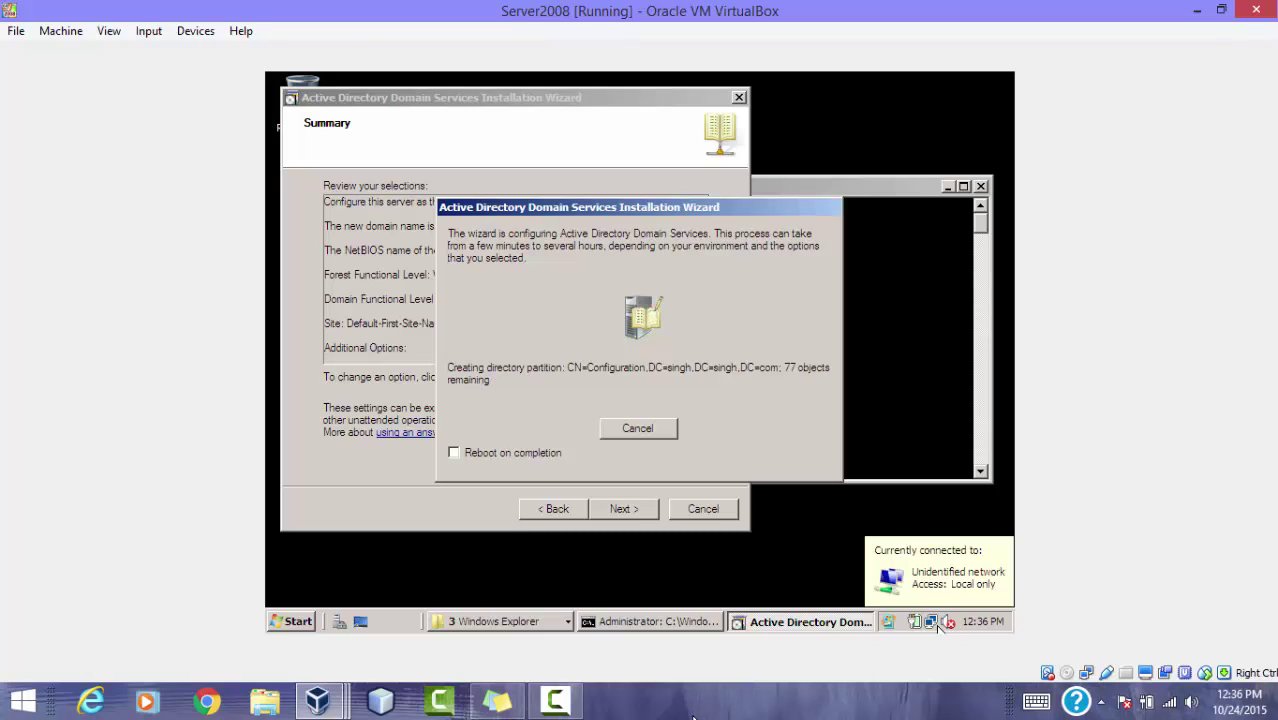
left_click(558, 703)
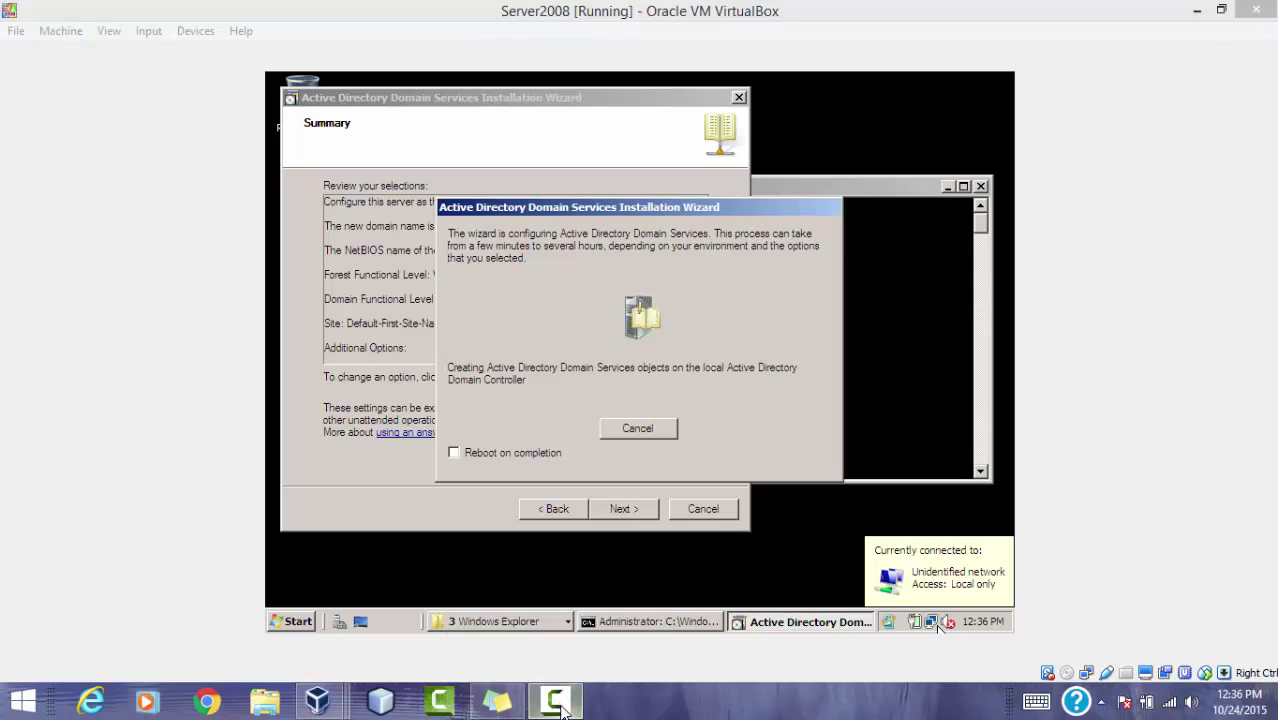
mouse_move(562, 706)
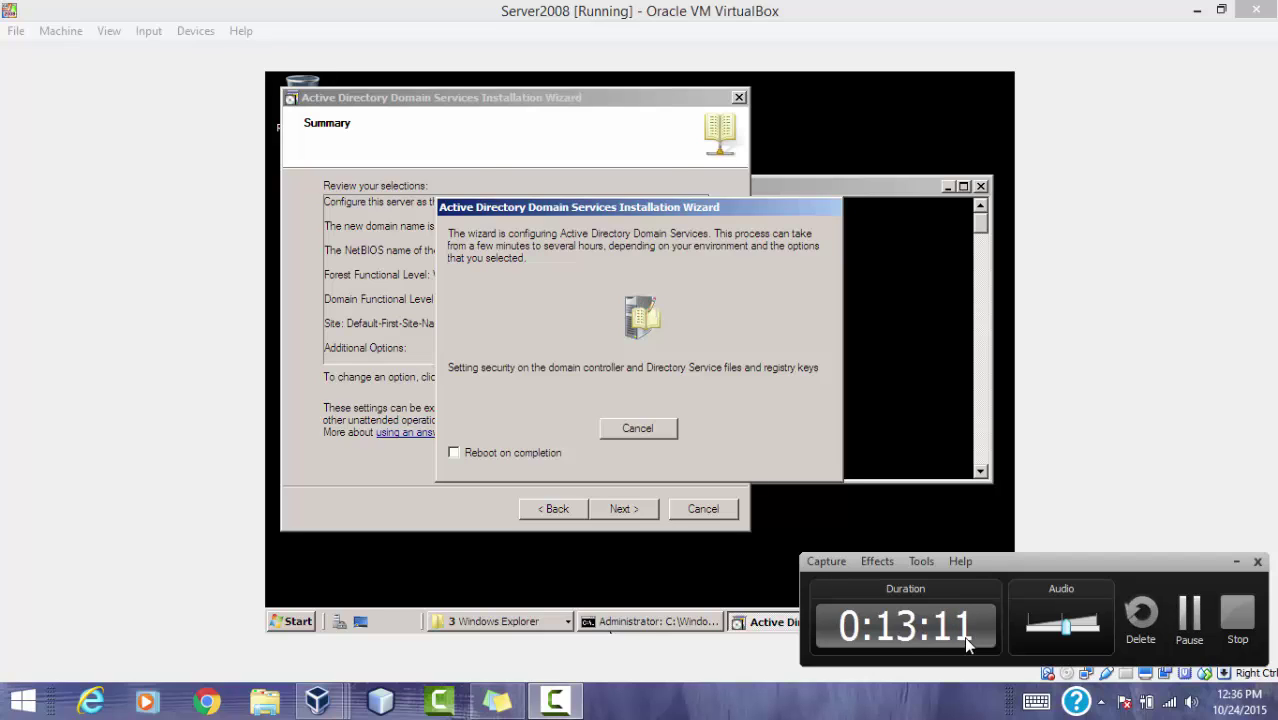
left_click(1188, 615)
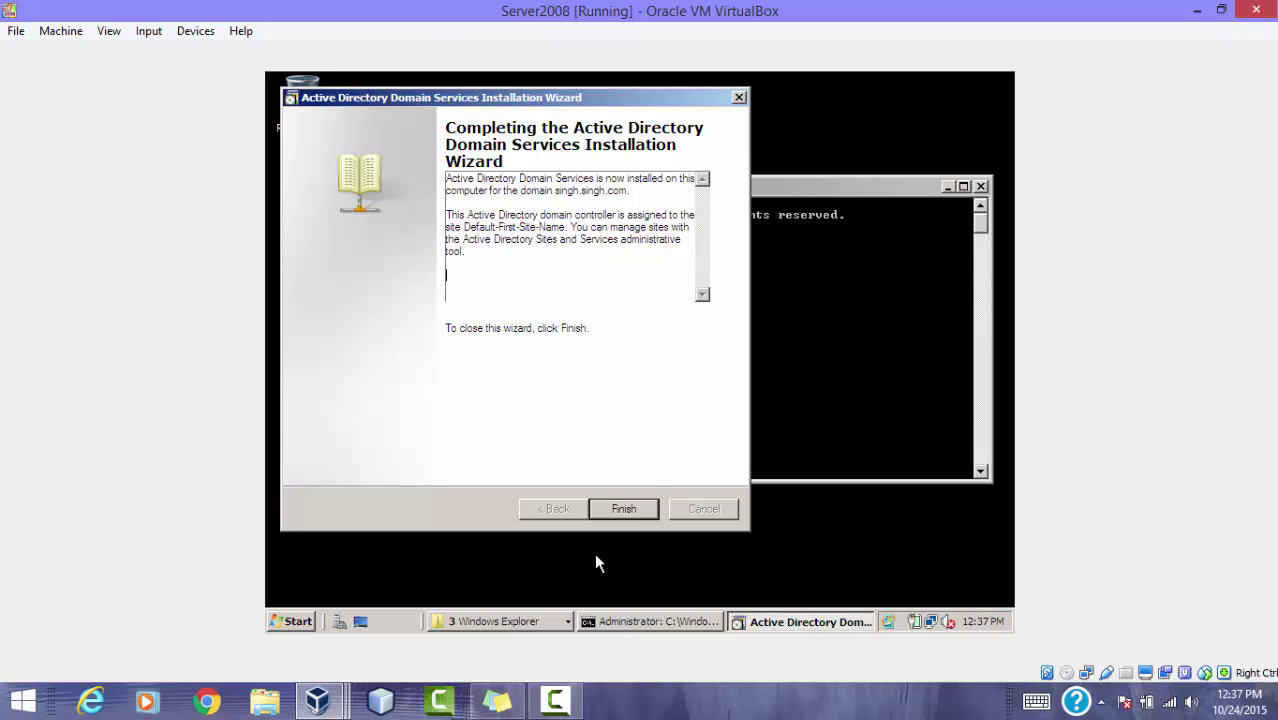
left_click(650, 509)
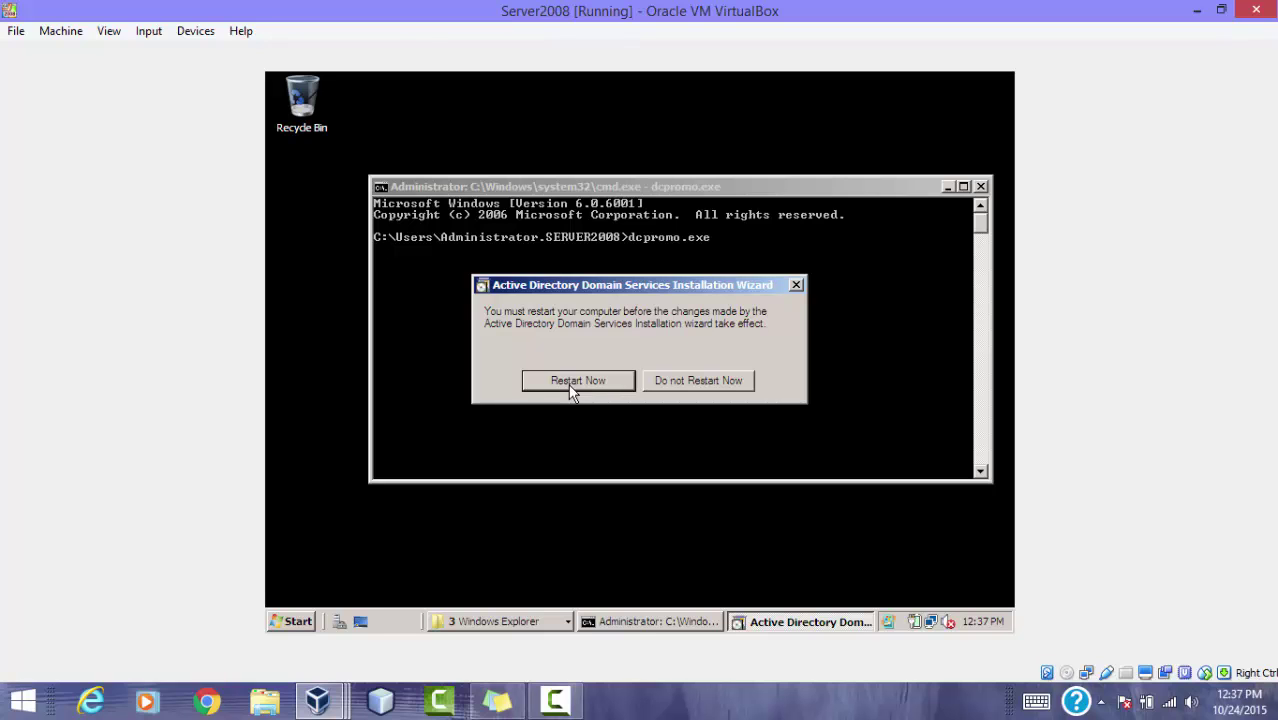
Step: Restart Server2008 now to apply the domain controller setup
left_click(572, 388)
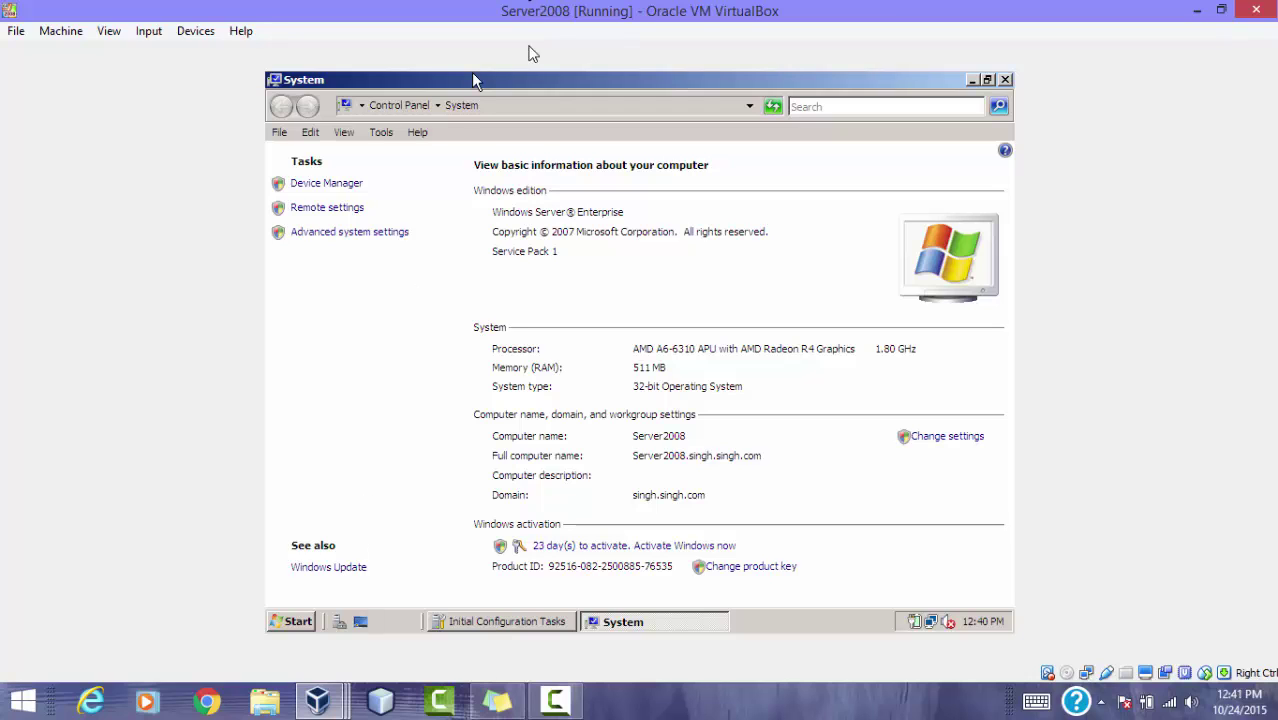
Step: On the WindowsVista VM, open Computer properties and allow changing system settings
mouse_move(328, 692)
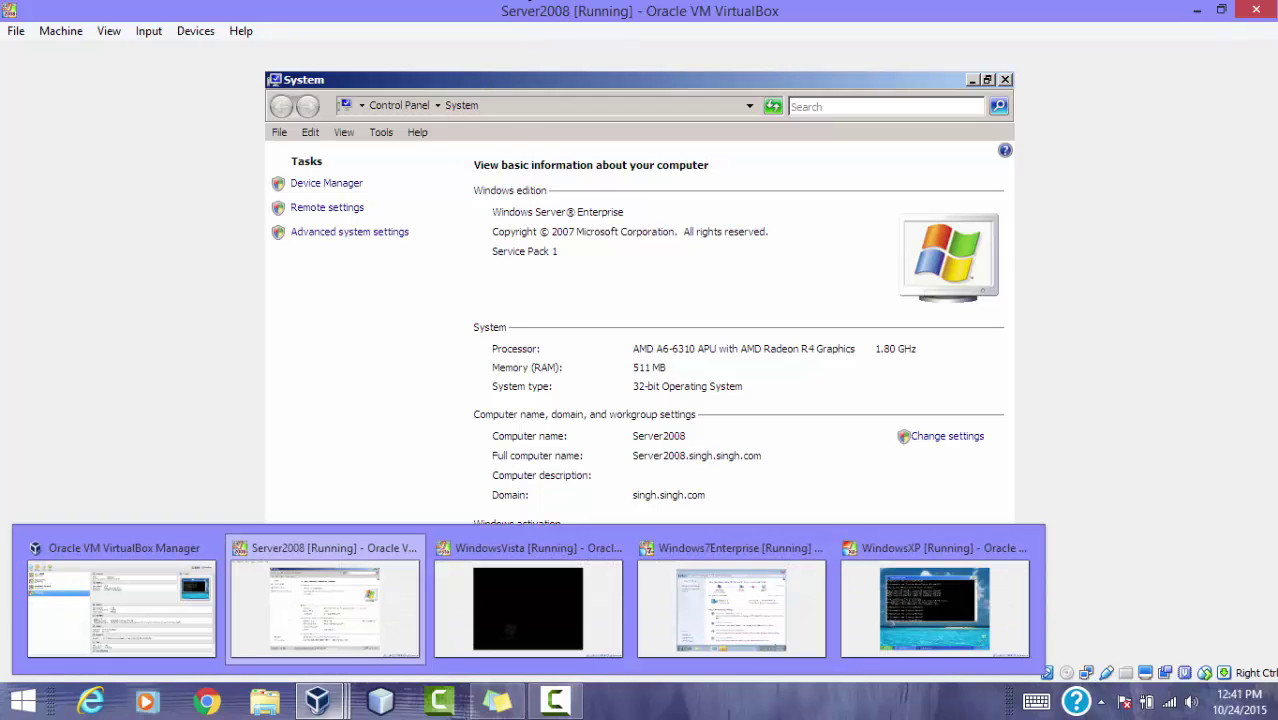
left_click(491, 630)
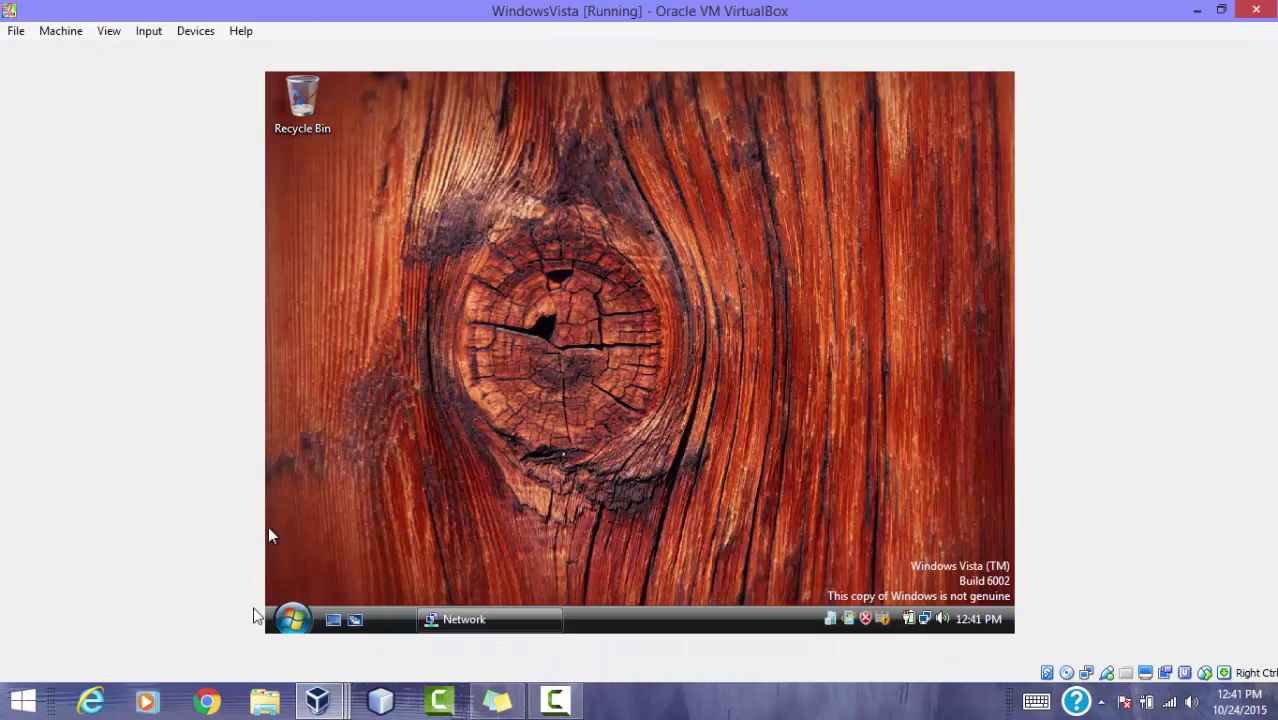
left_click(293, 617)
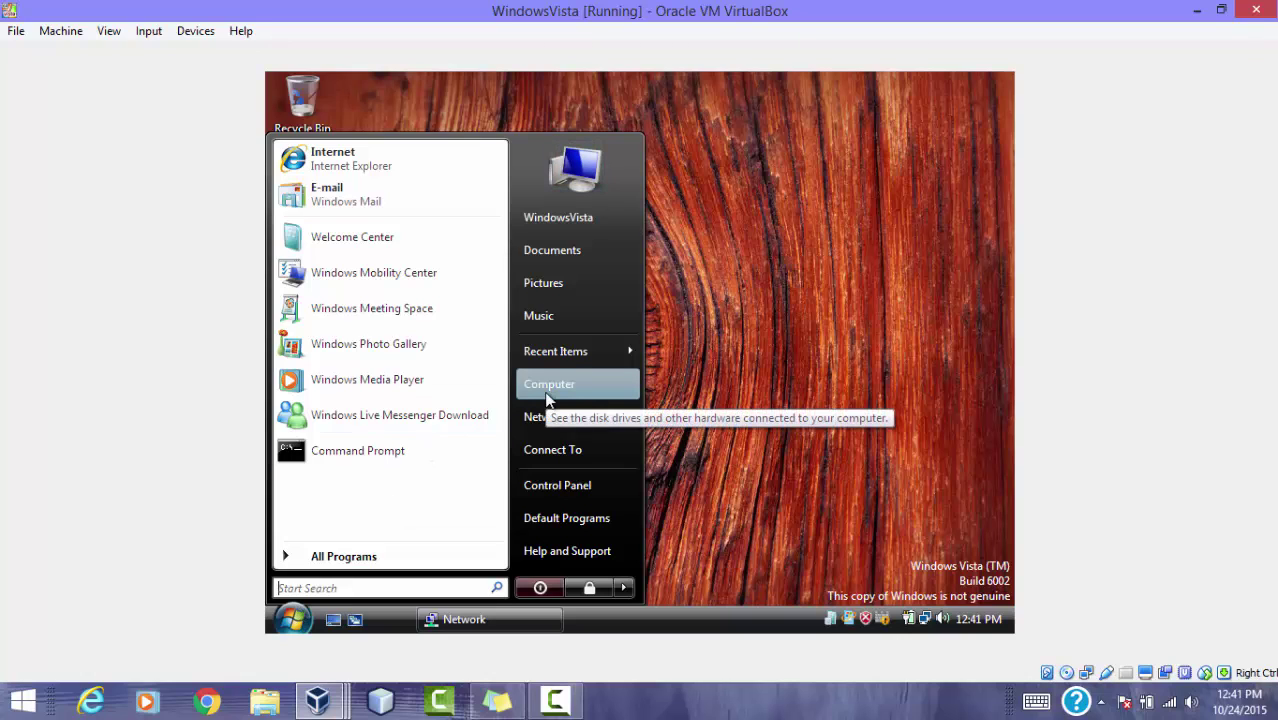
right_click(547, 400)
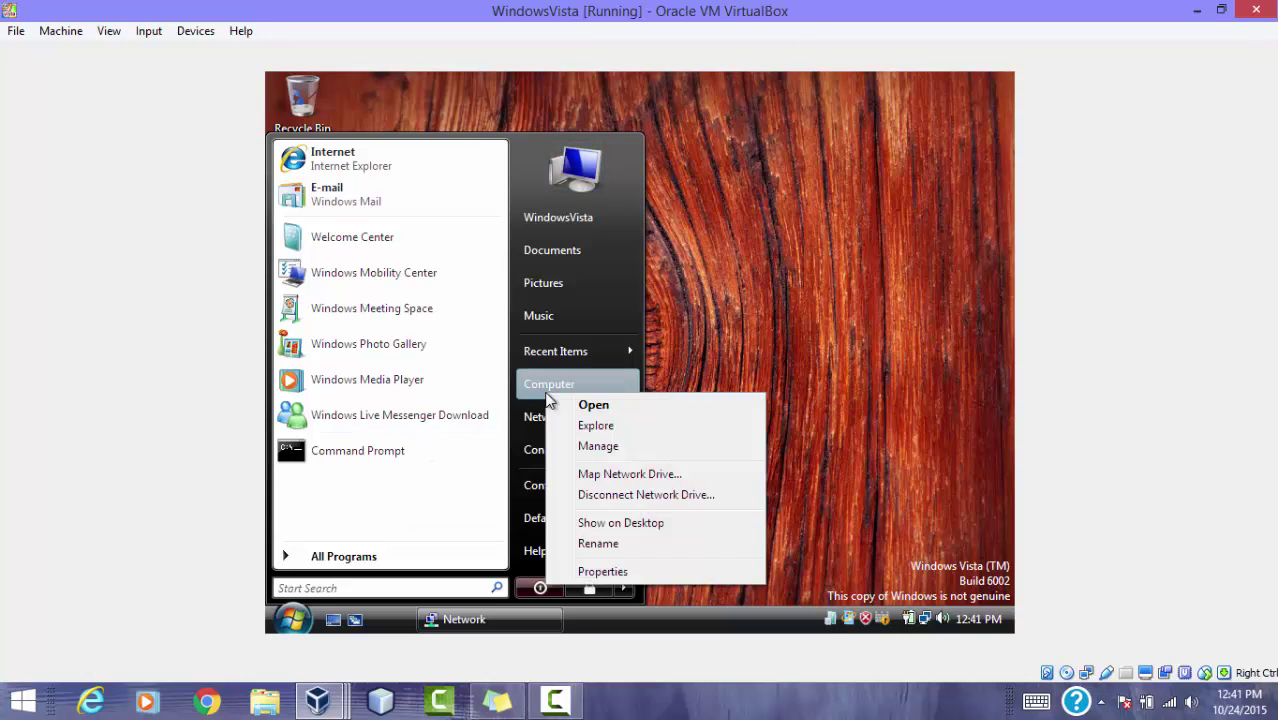
left_click(615, 571)
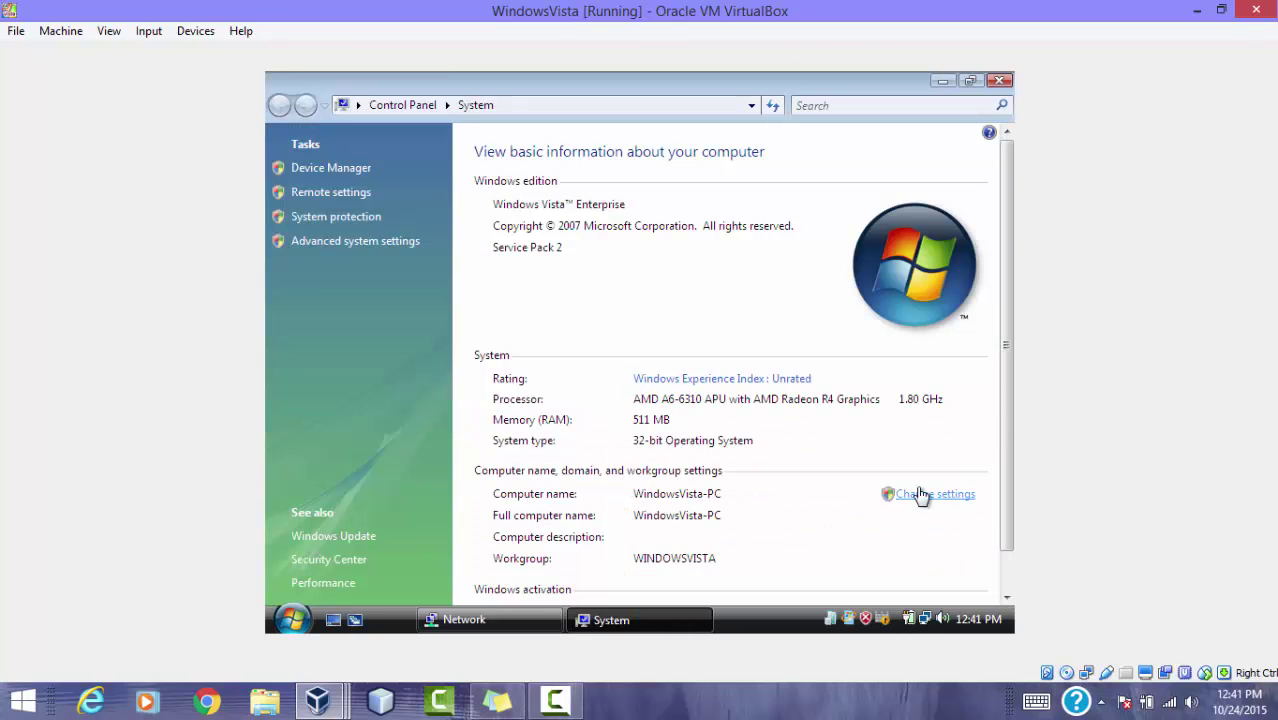
left_click(918, 494)
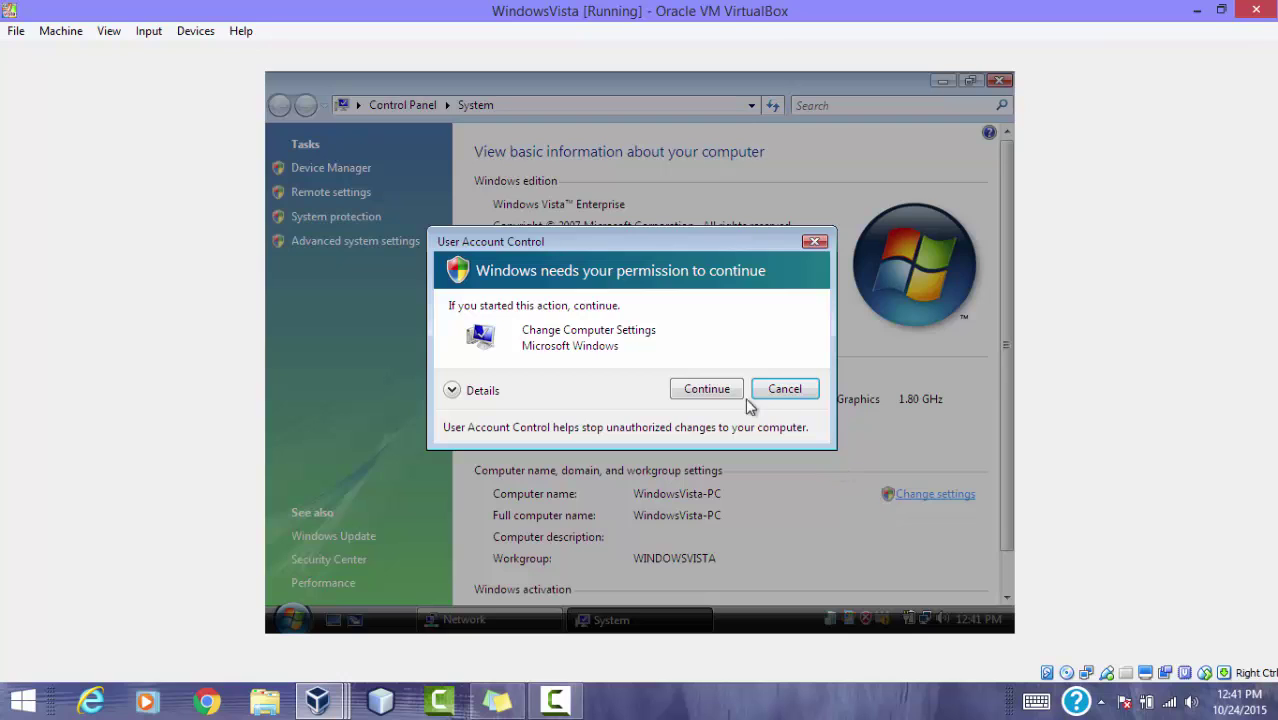
left_click(728, 390)
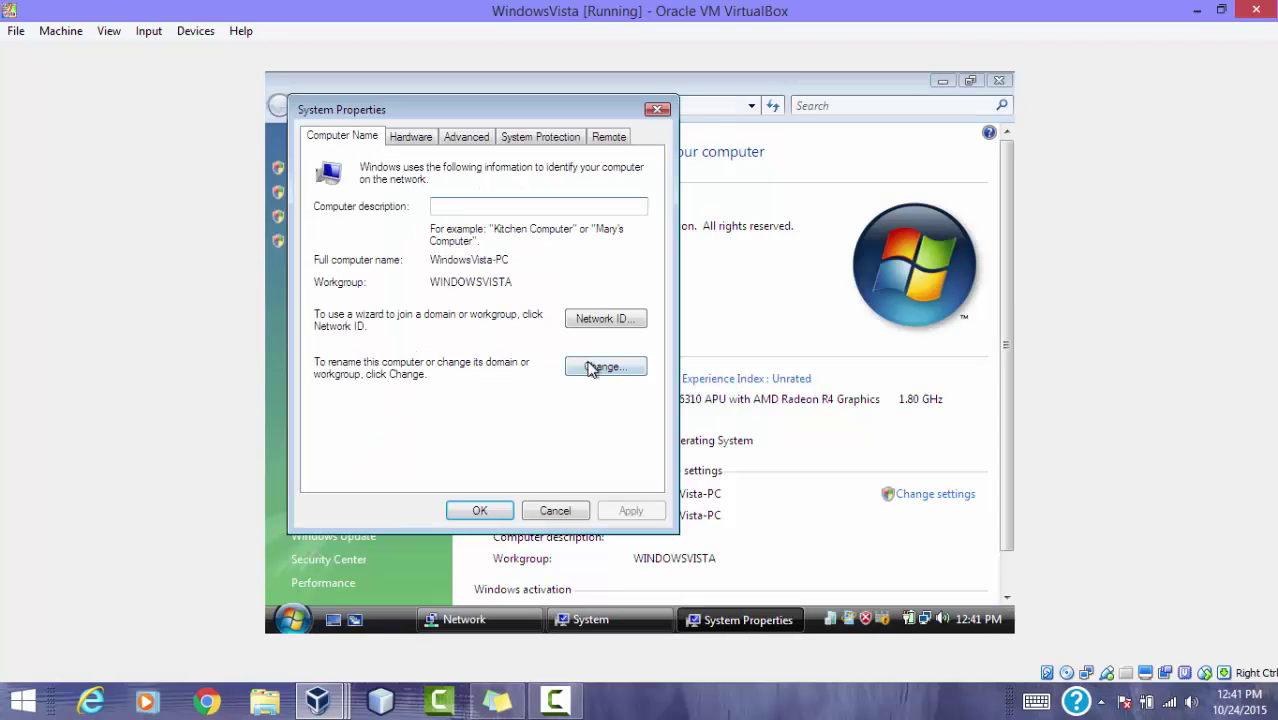
Step: Make the computer a member of the domain singh and submit
left_click(590, 368)
left_click(332, 356)
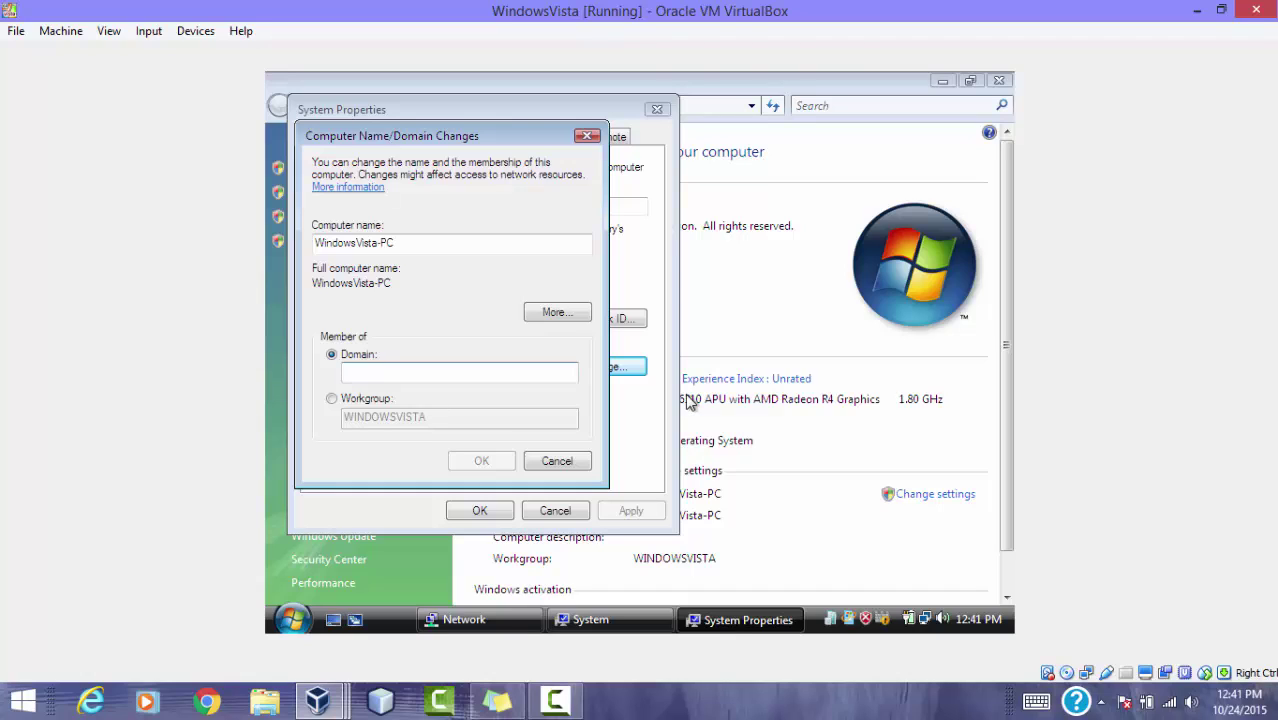
type("singh")
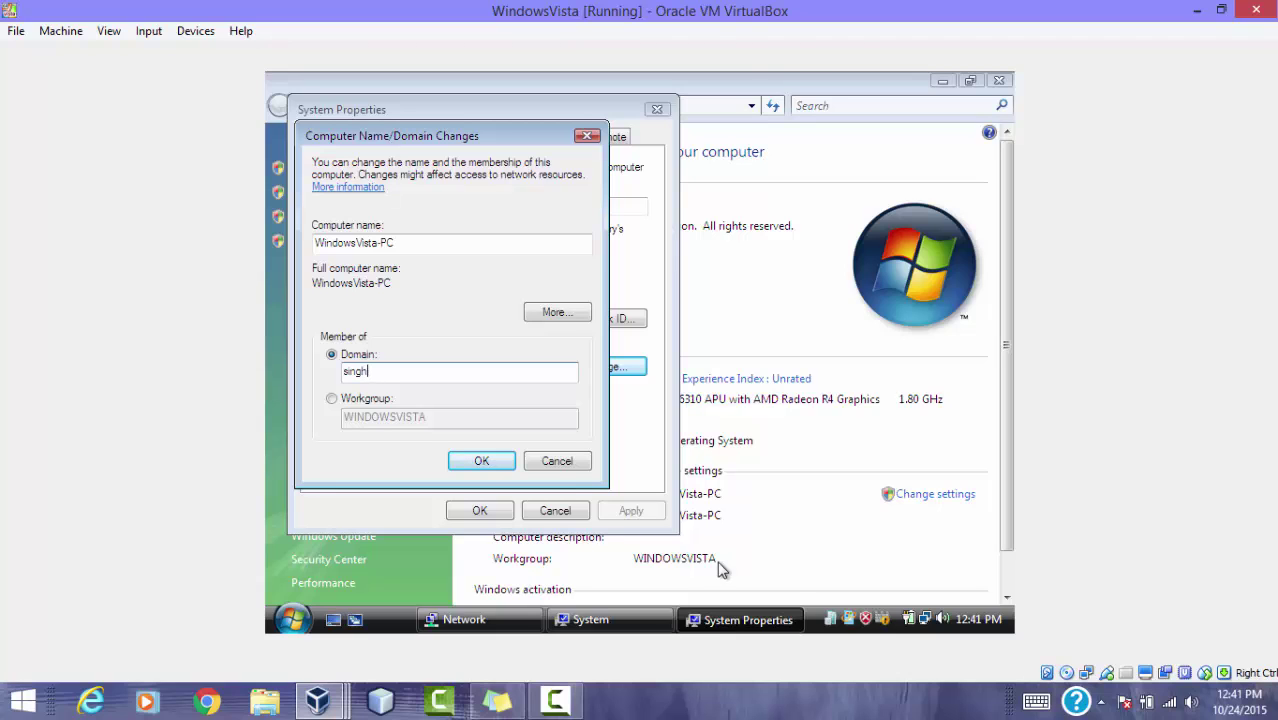
left_click(488, 459)
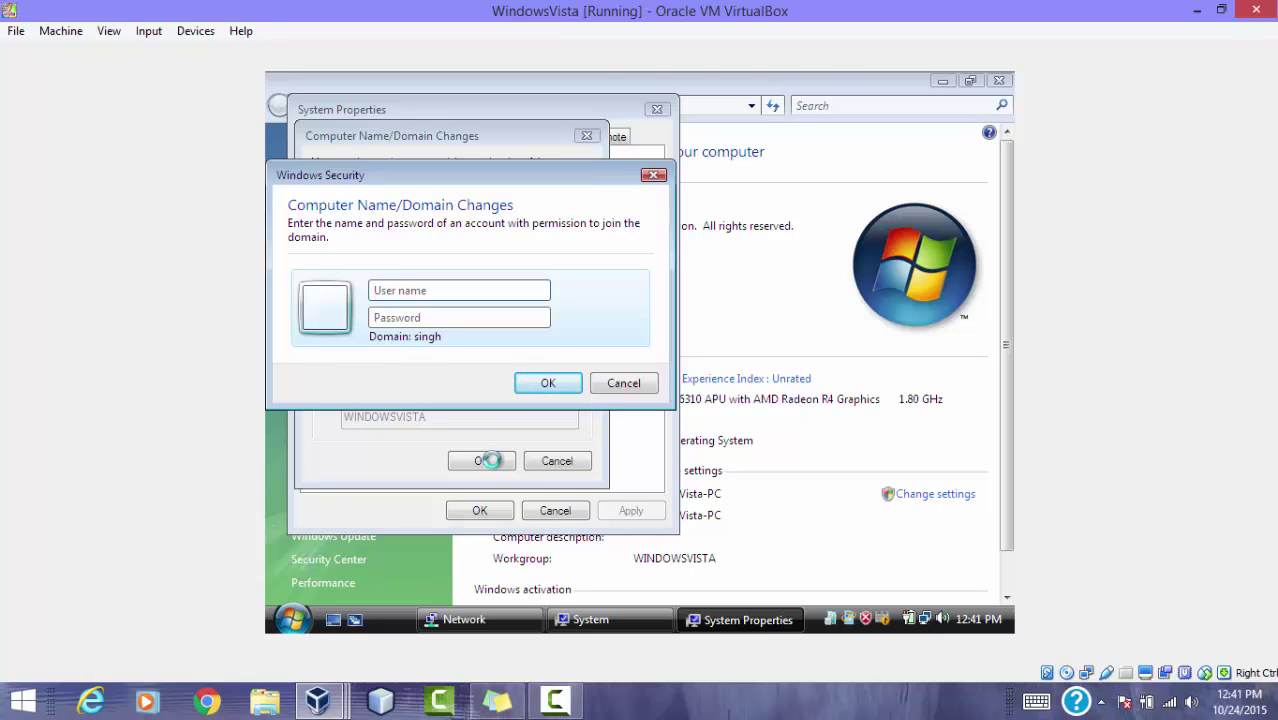
Step: Enter the domain administrator account name and password to authorize the join
type("administrator")
key("Tab")
type("••")
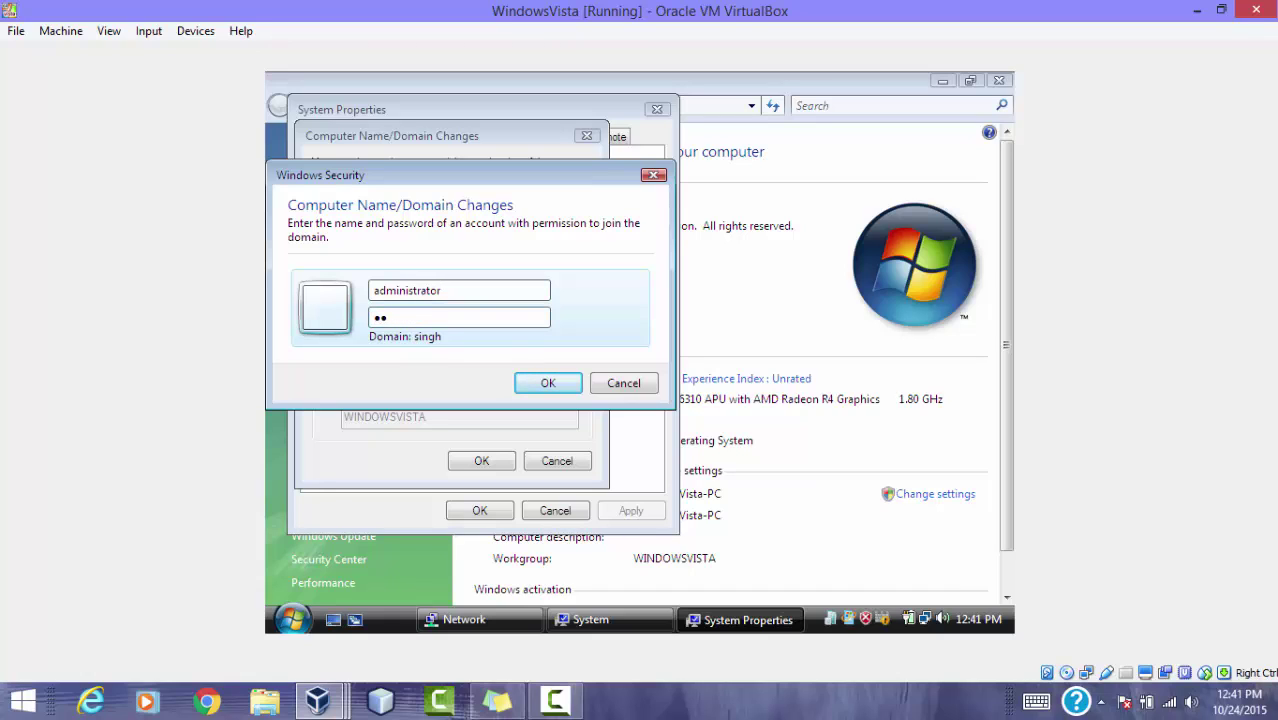
type("••••••")
left_click(552, 386)
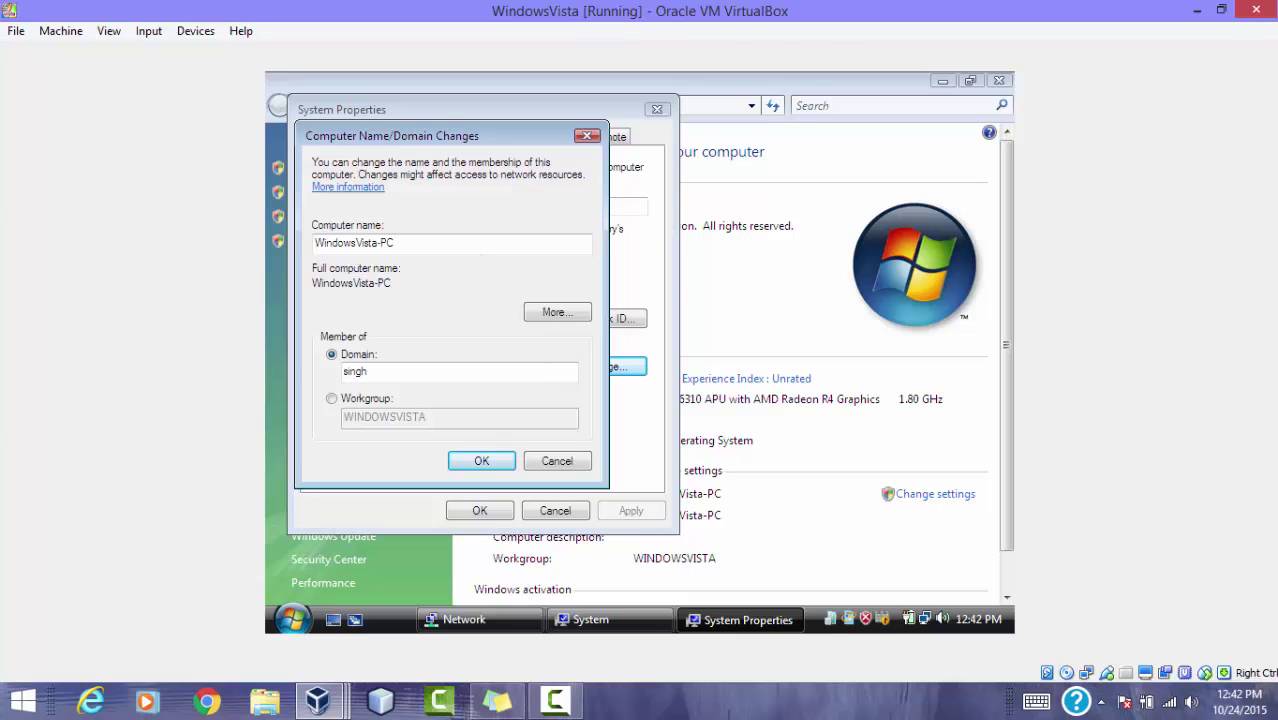
Step: Acknowledge the singh domain welcome and restart notices, then restart Vista now
mouse_move(567, 704)
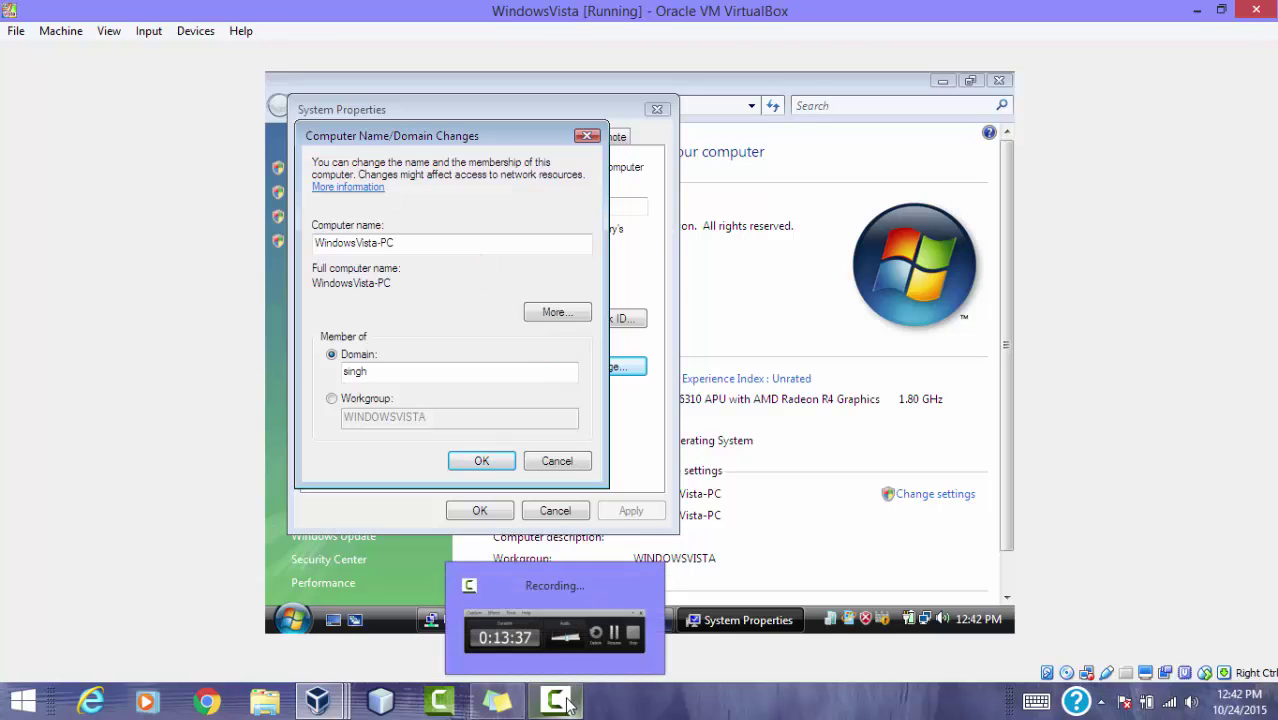
left_click(589, 606)
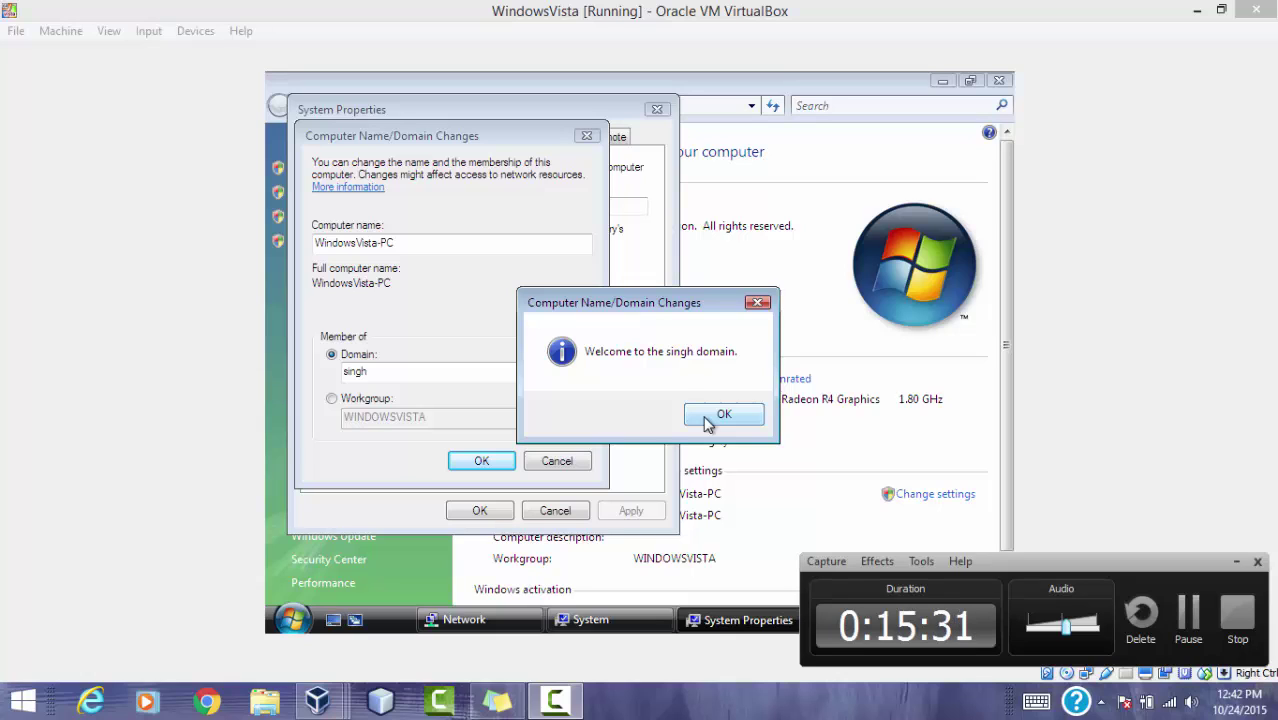
left_click(705, 422)
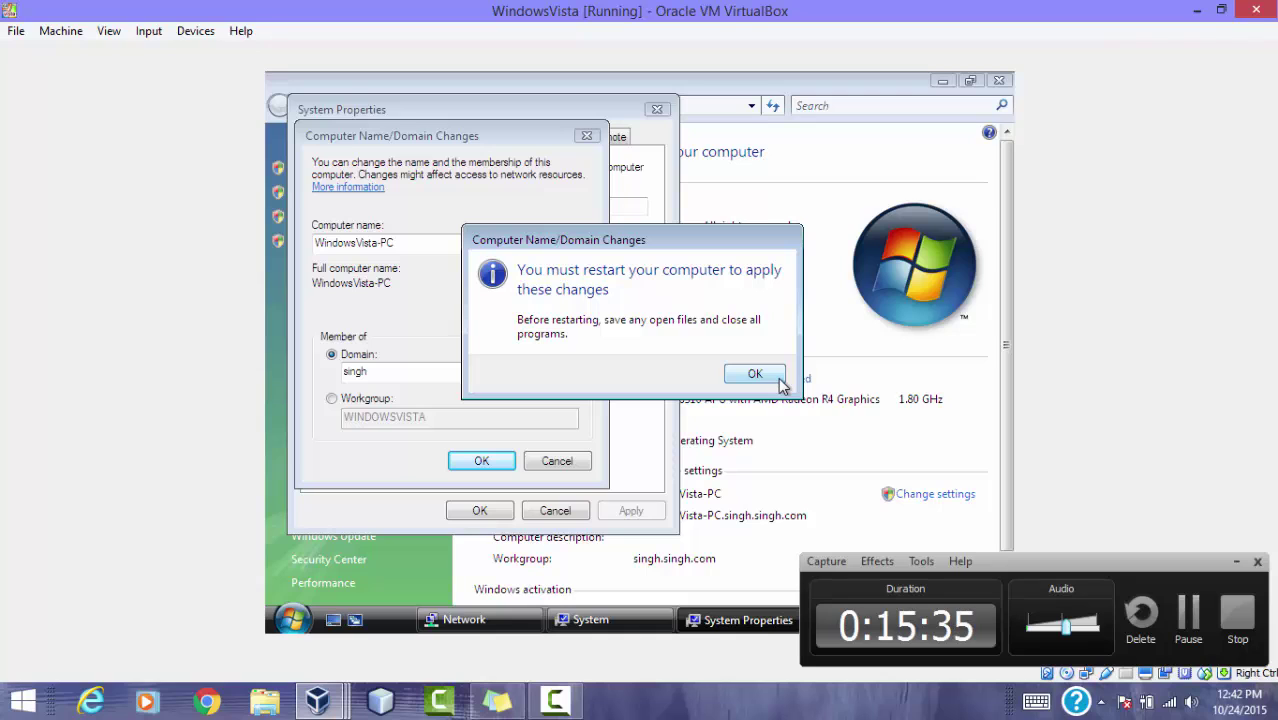
left_click(778, 381)
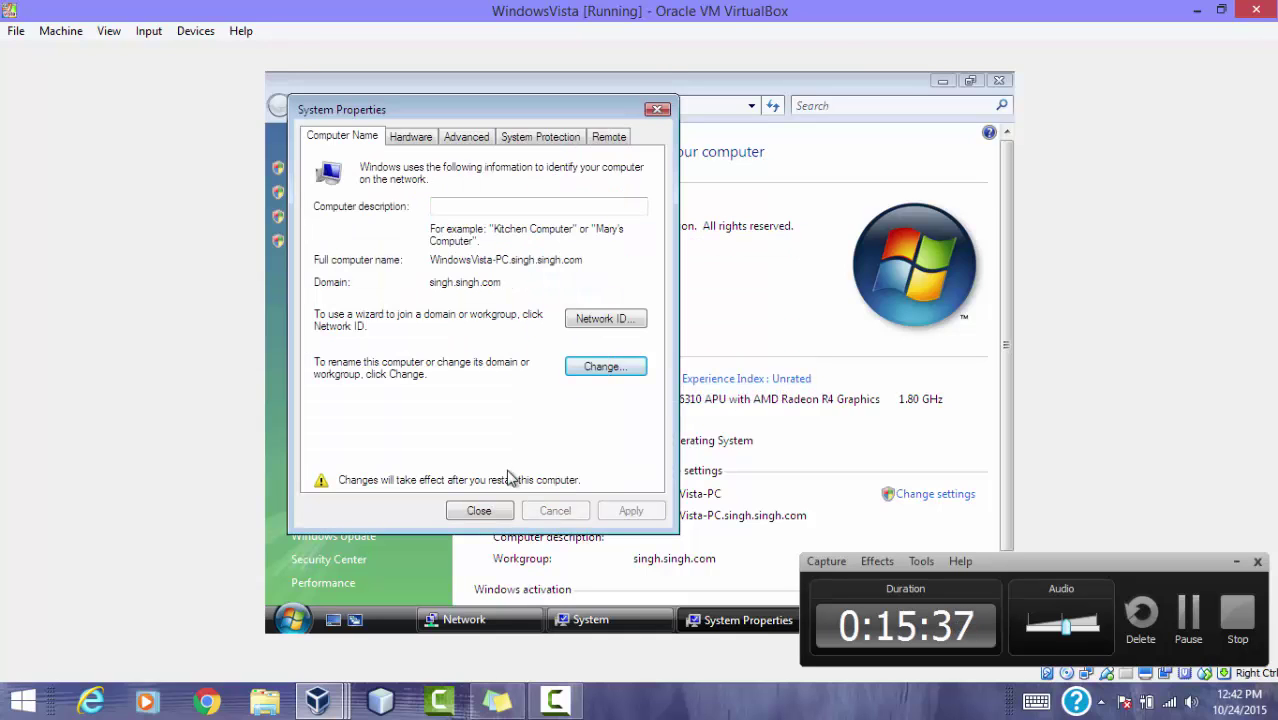
left_click(480, 510)
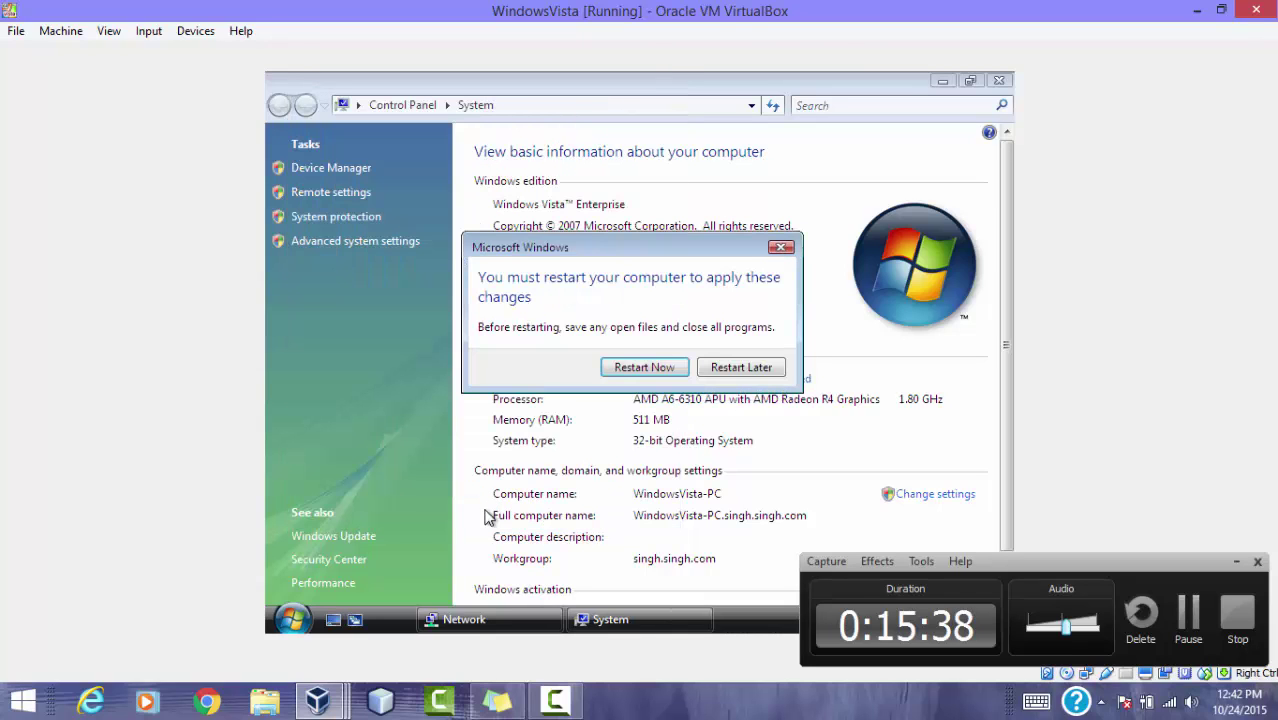
left_click(652, 368)
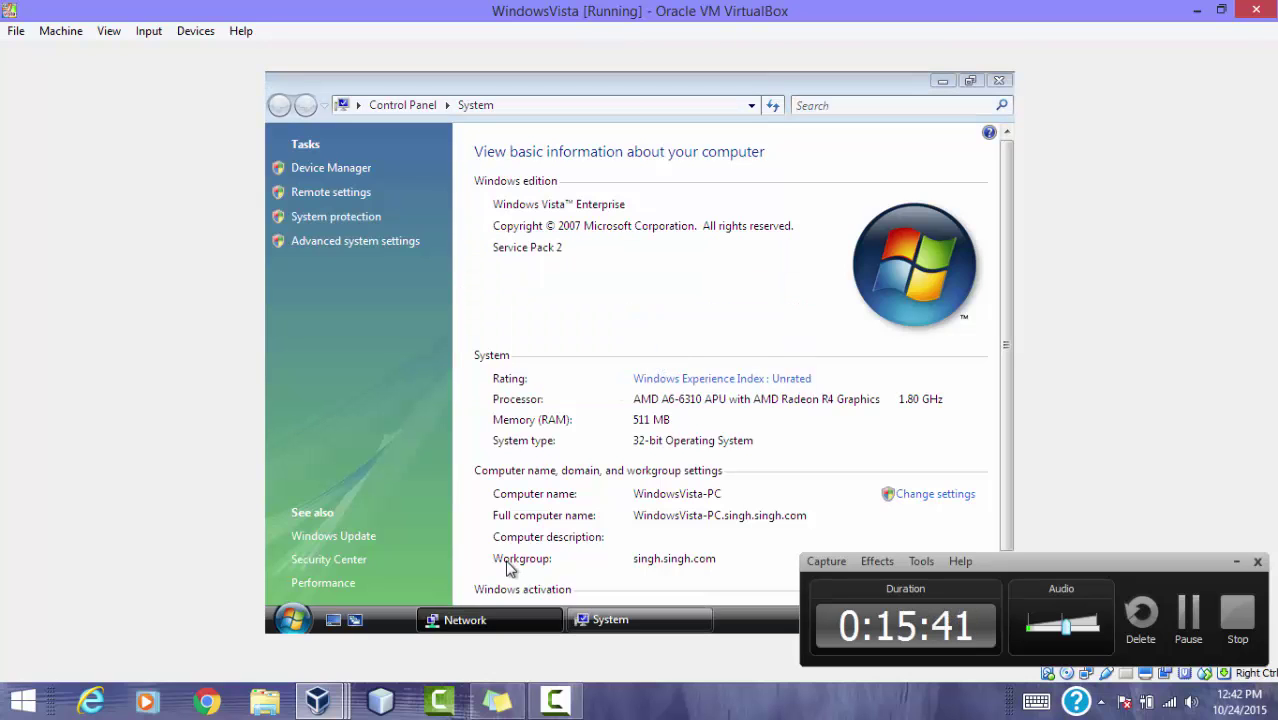
Step: On Windows7Enterprise, open Computer Name/Domain Changes from Computer's properties and select Domain membership
mouse_move(320, 698)
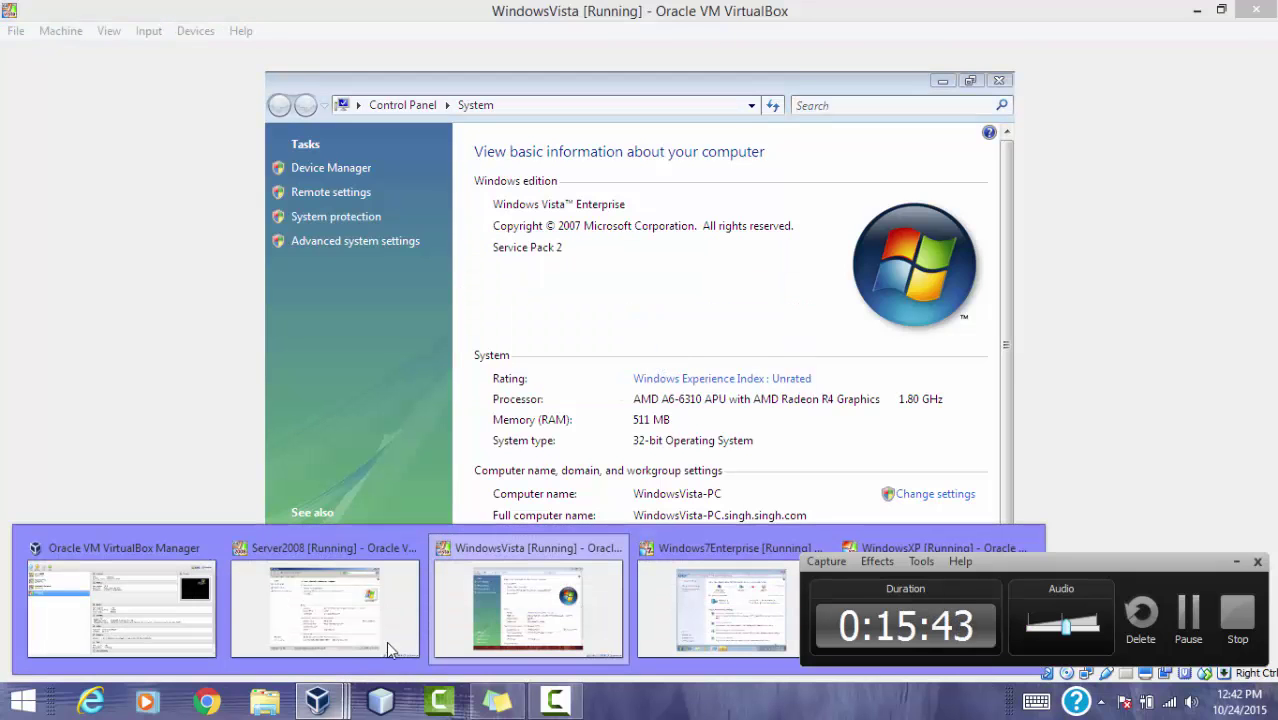
left_click(652, 578)
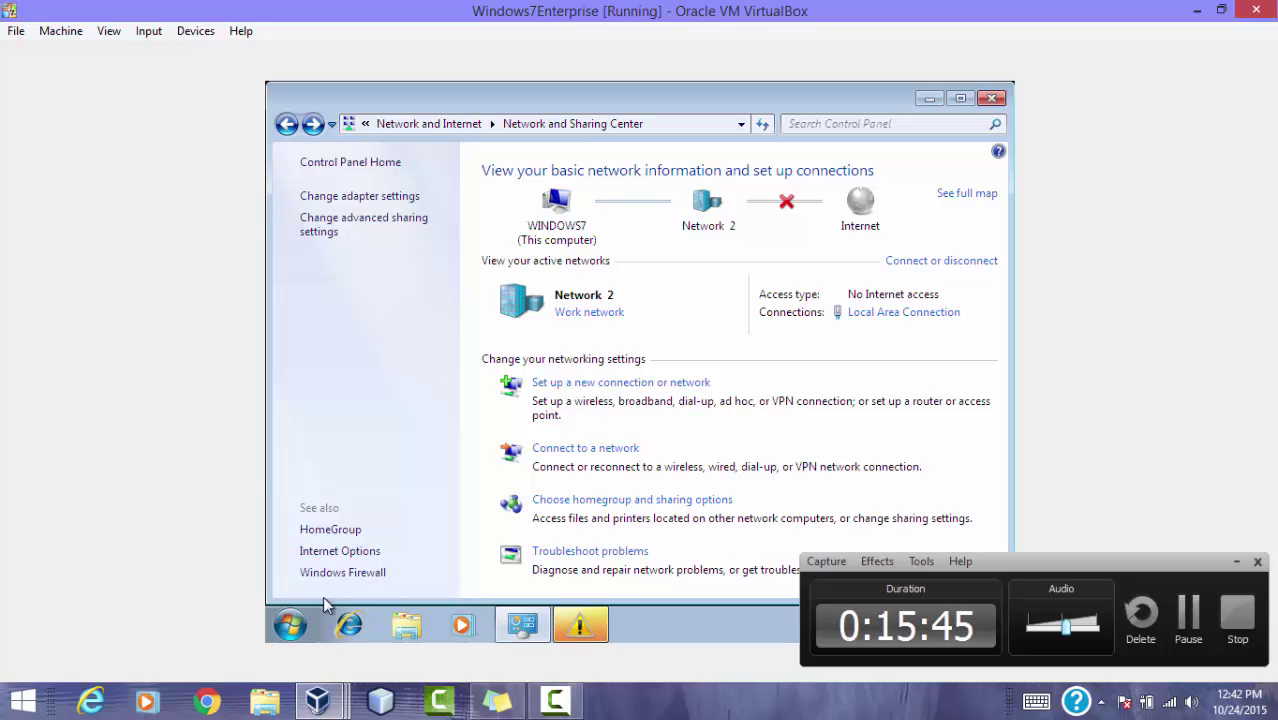
left_click(300, 630)
right_click(550, 372)
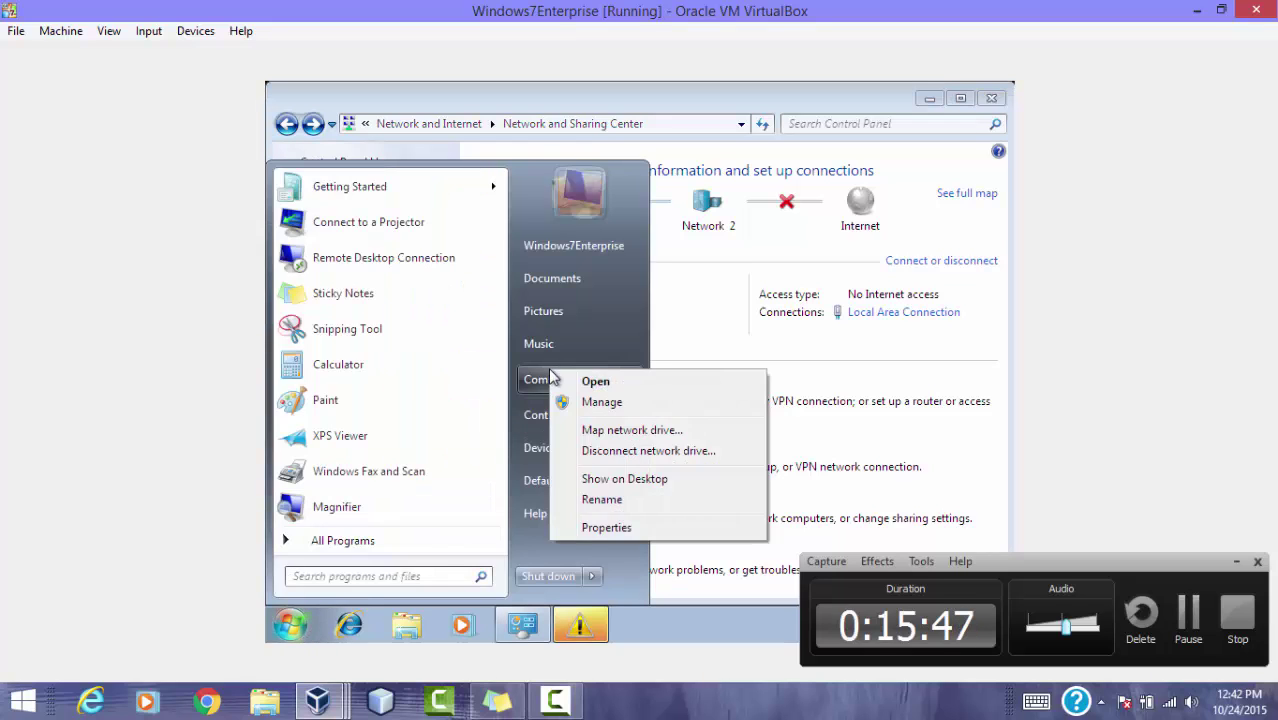
left_click(607, 528)
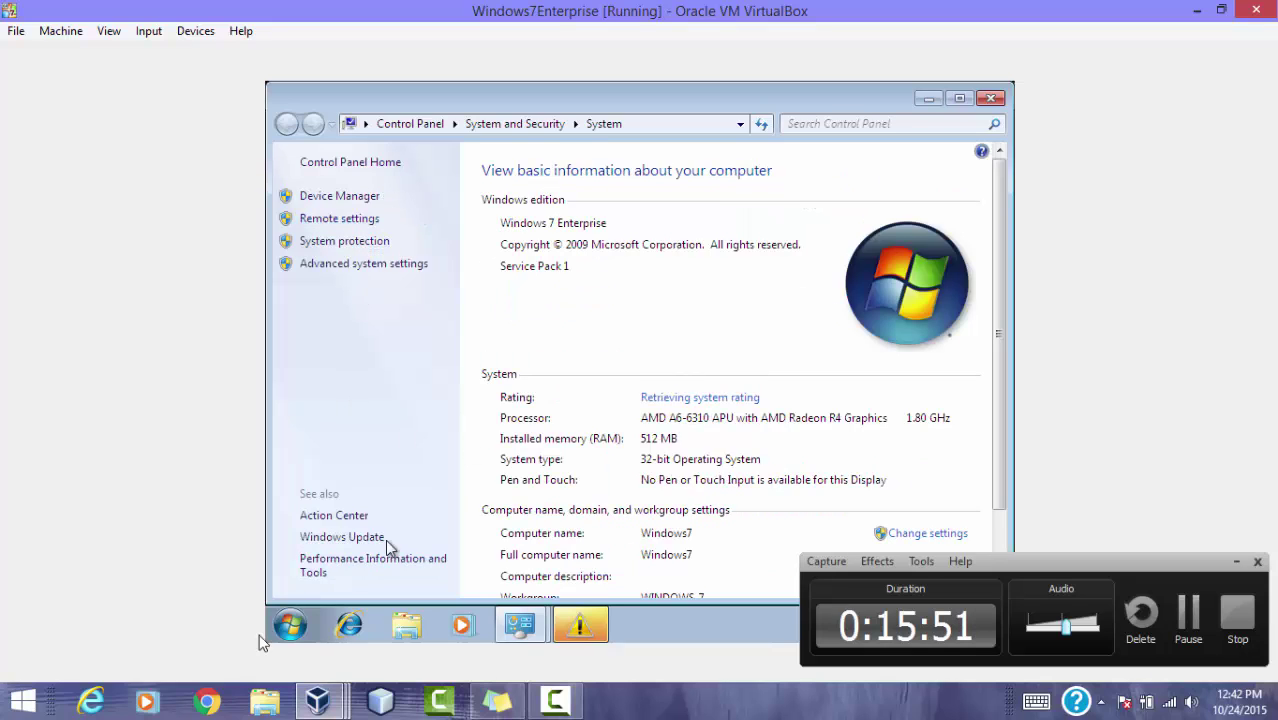
left_click(1238, 563)
left_click(930, 542)
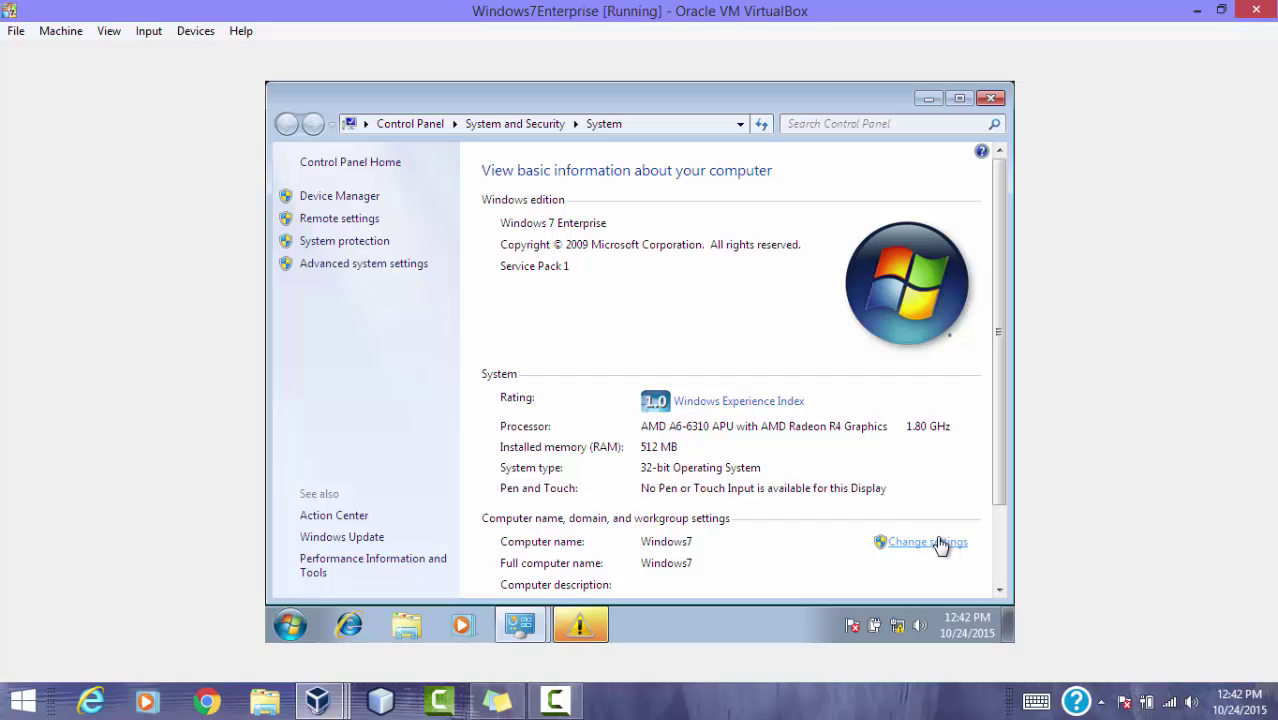
left_click(636, 428)
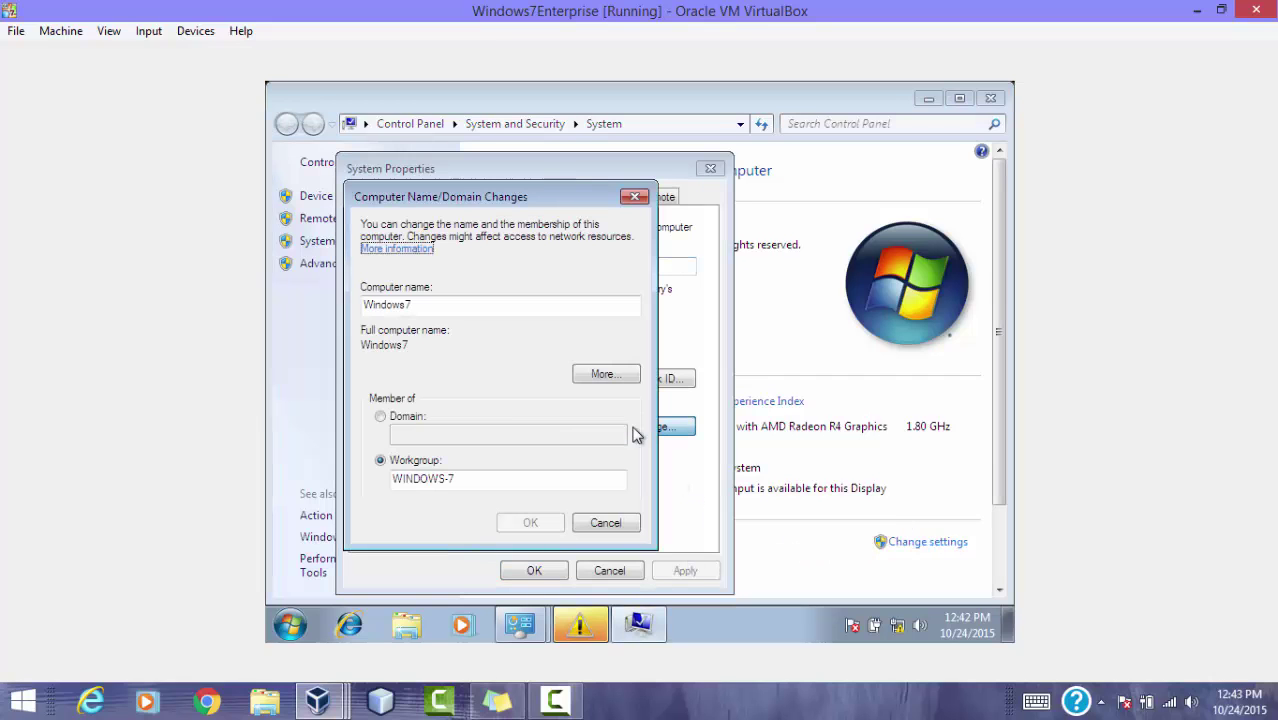
left_click(410, 418)
Step: Enter singh as the domain and submit the domain administrator user name and password
type("singh")
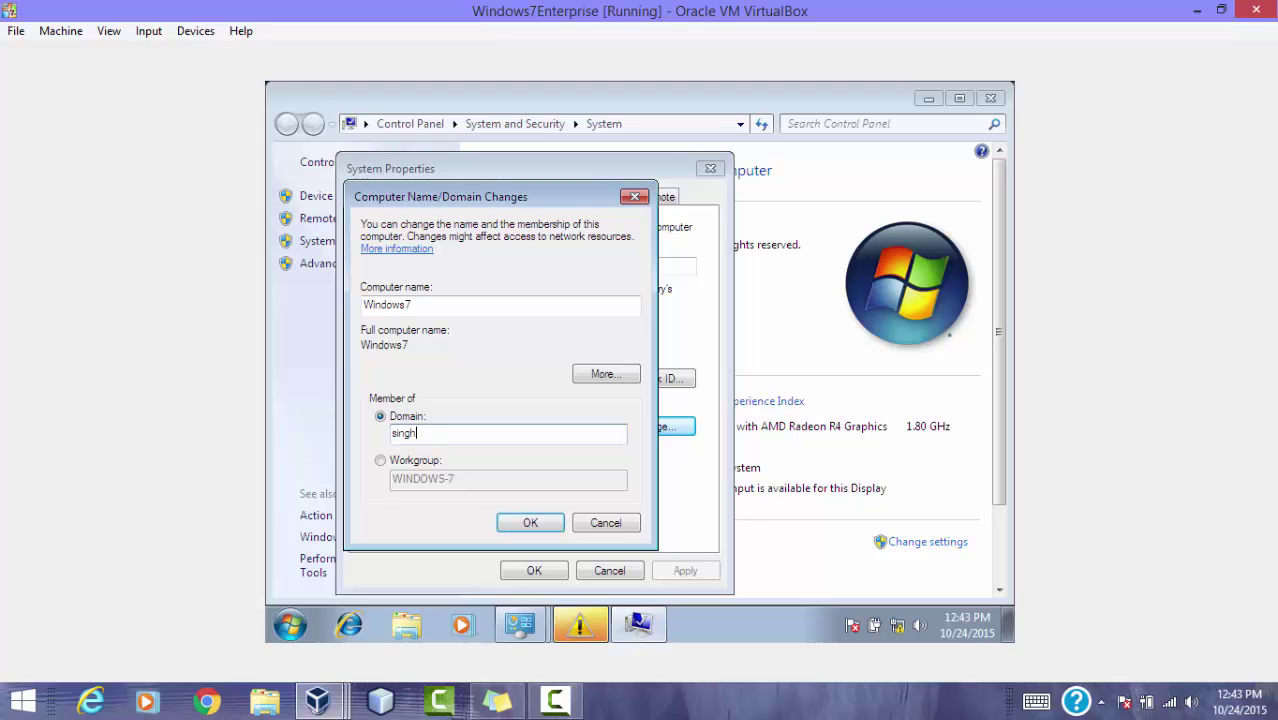
left_click(522, 521)
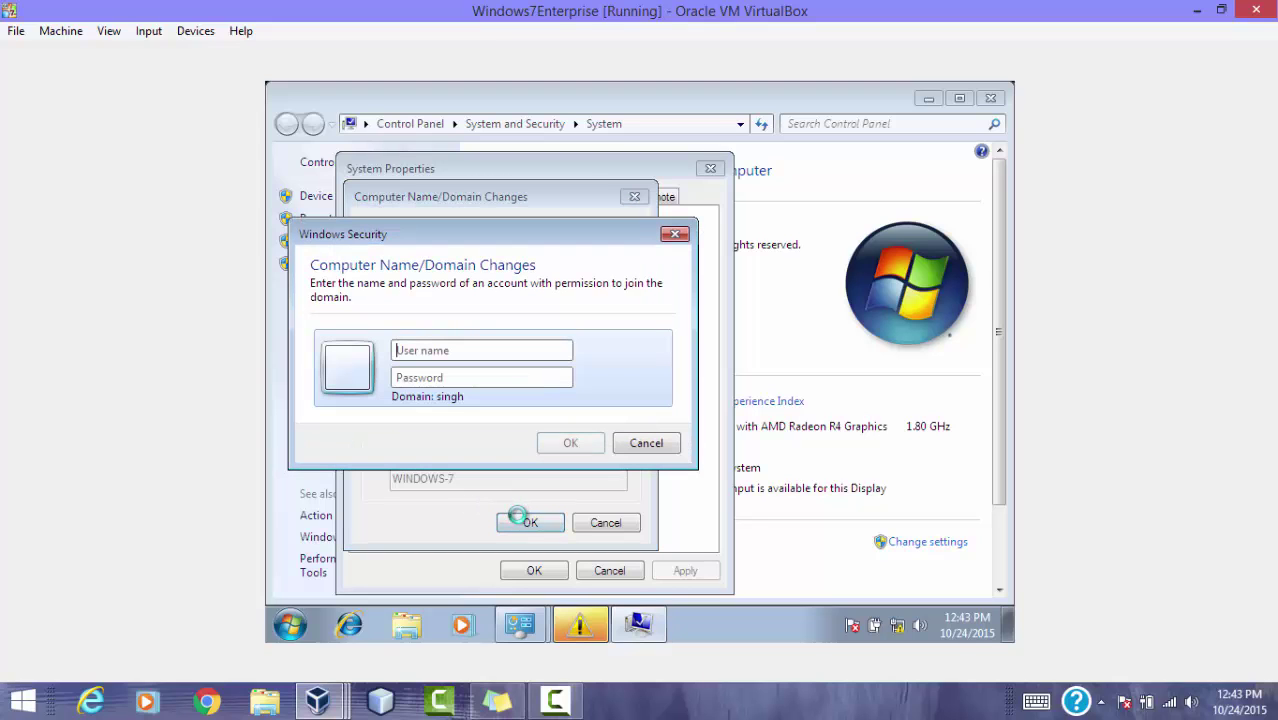
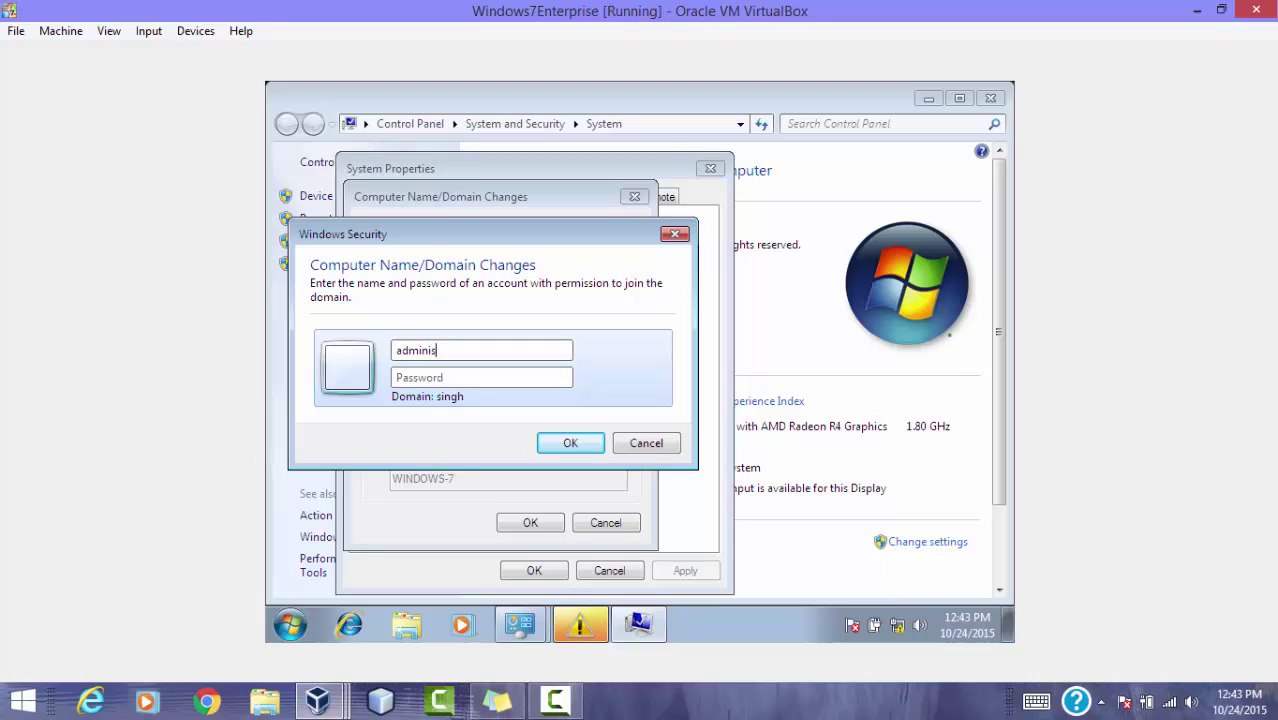
key("BackSpace")
key("BackSpace")
key("BackSpace")
left_click(570, 443)
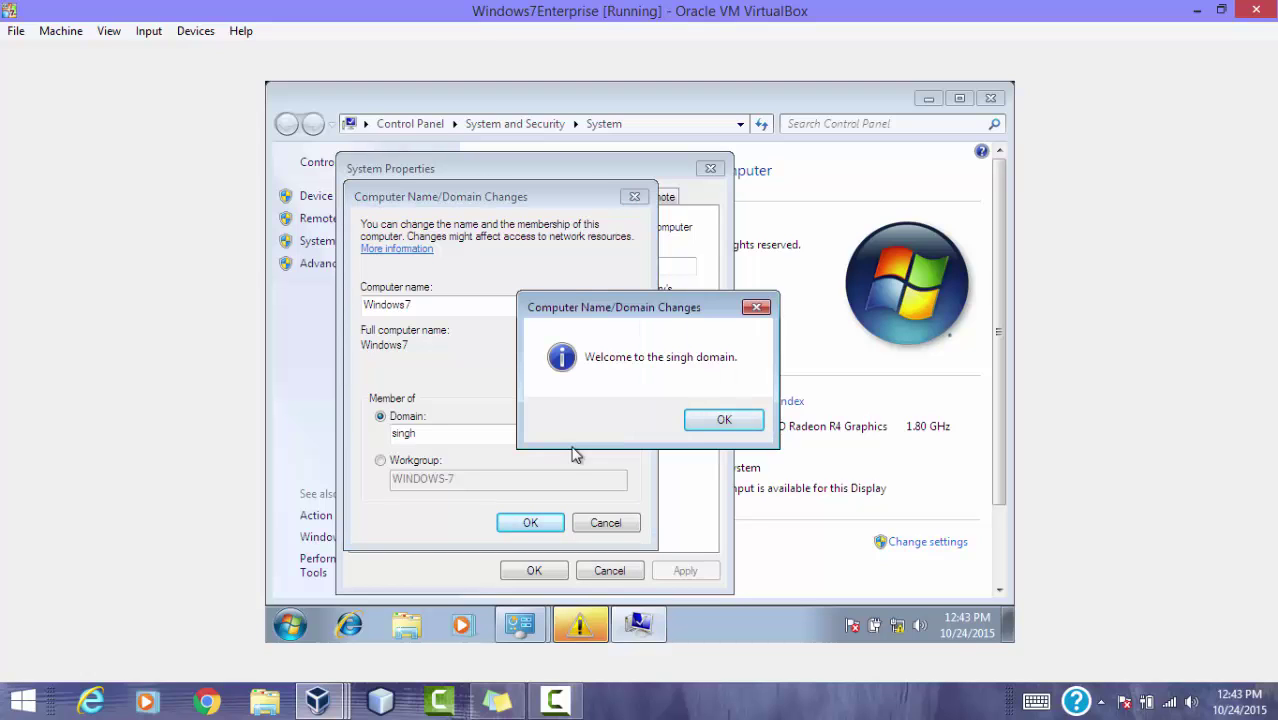
Step: Acknowledge the welcome and restart notices, close System Properties, and restart Windows 7 now
left_click(758, 426)
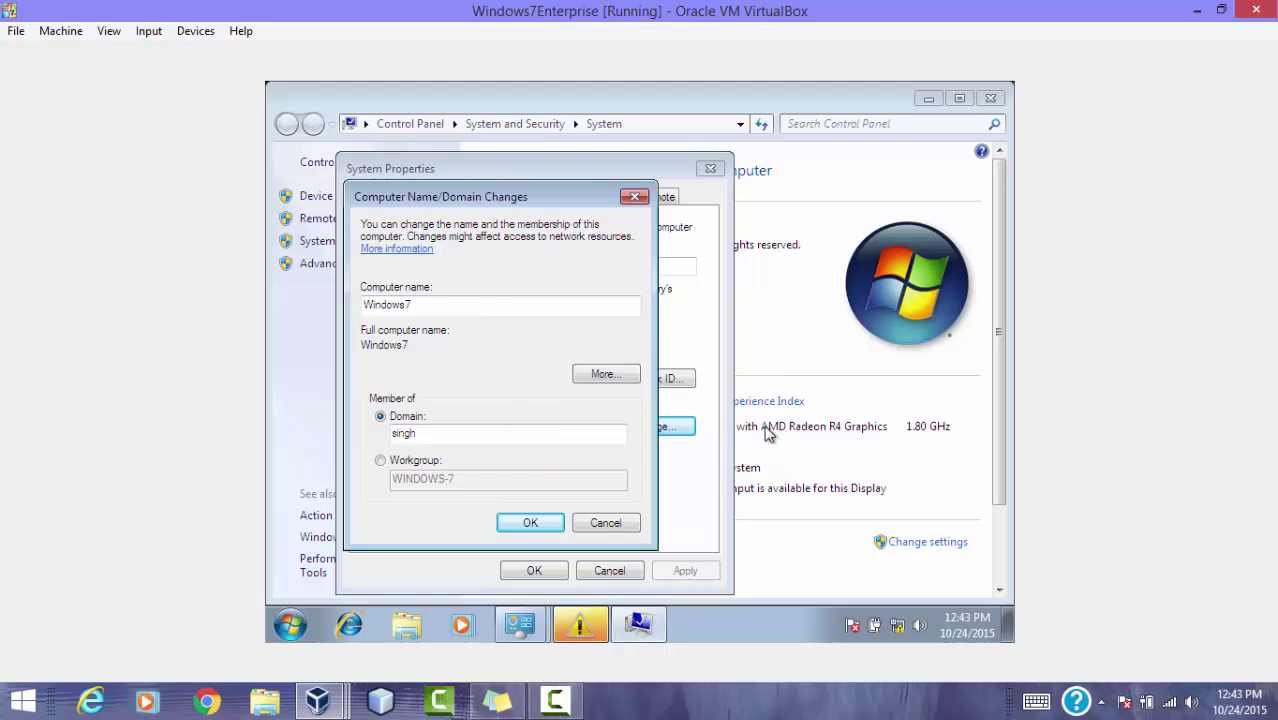
left_click(750, 378)
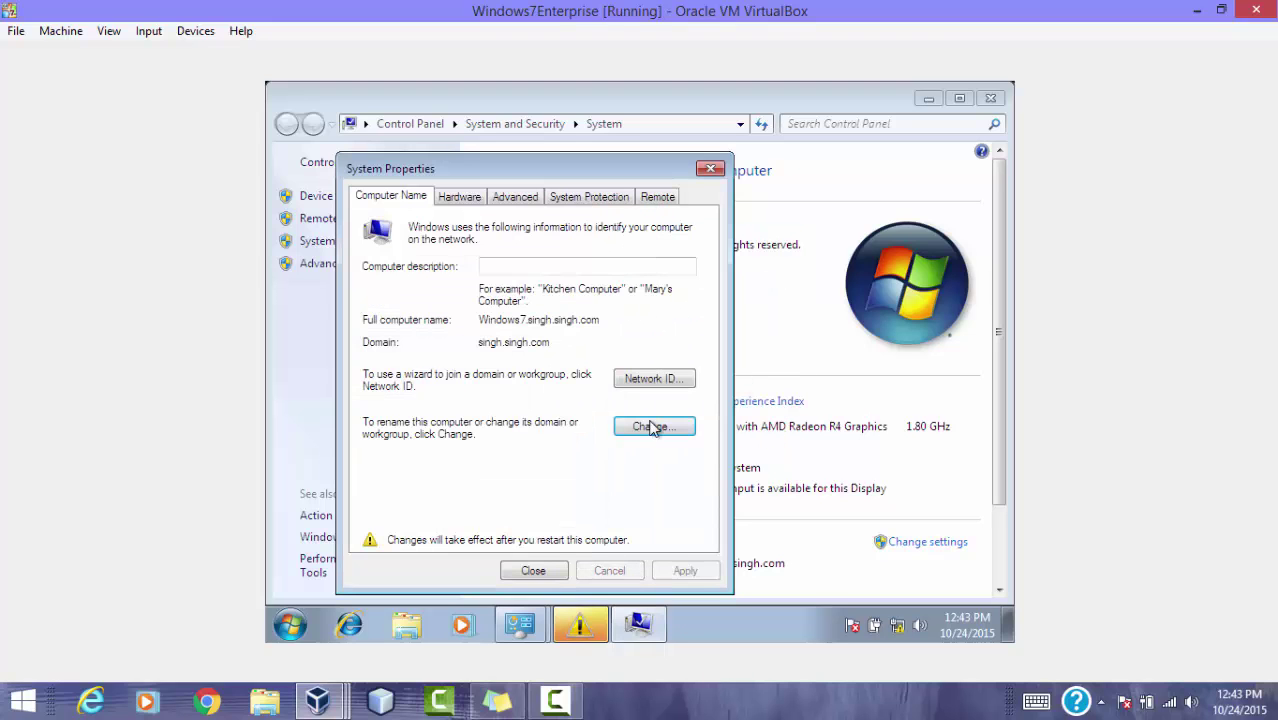
left_click(553, 573)
left_click(657, 374)
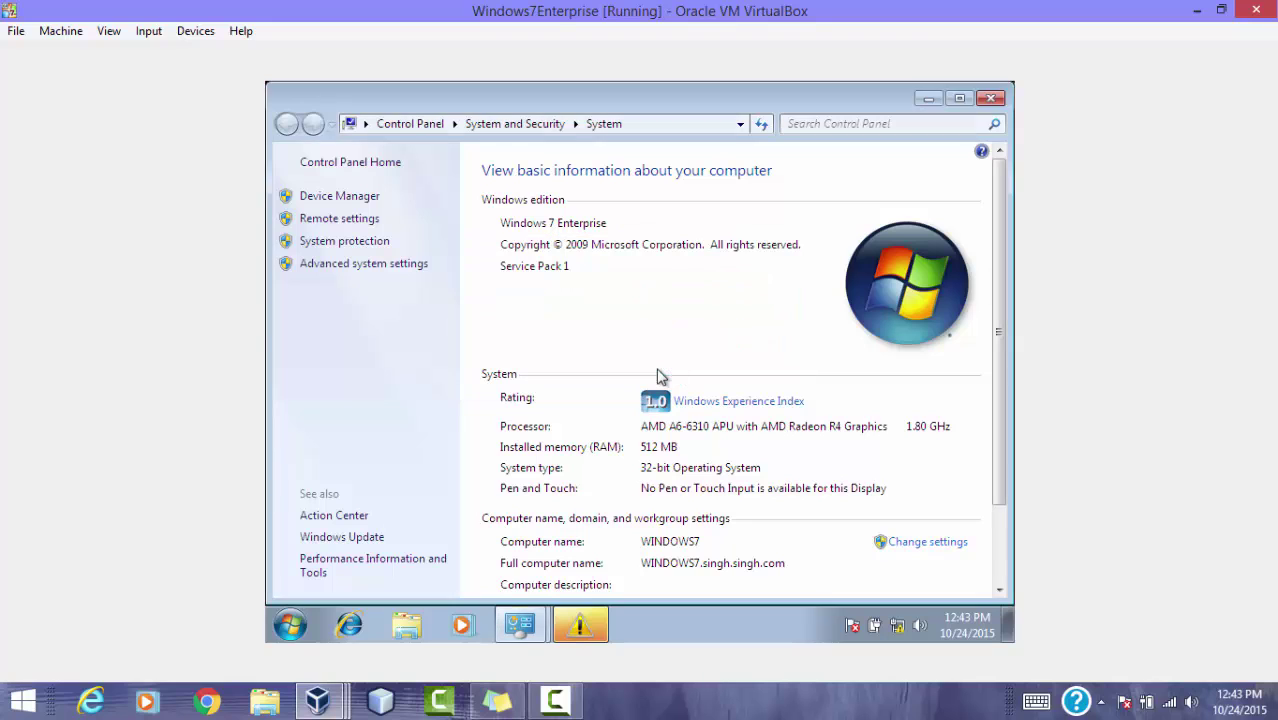
left_click(318, 704)
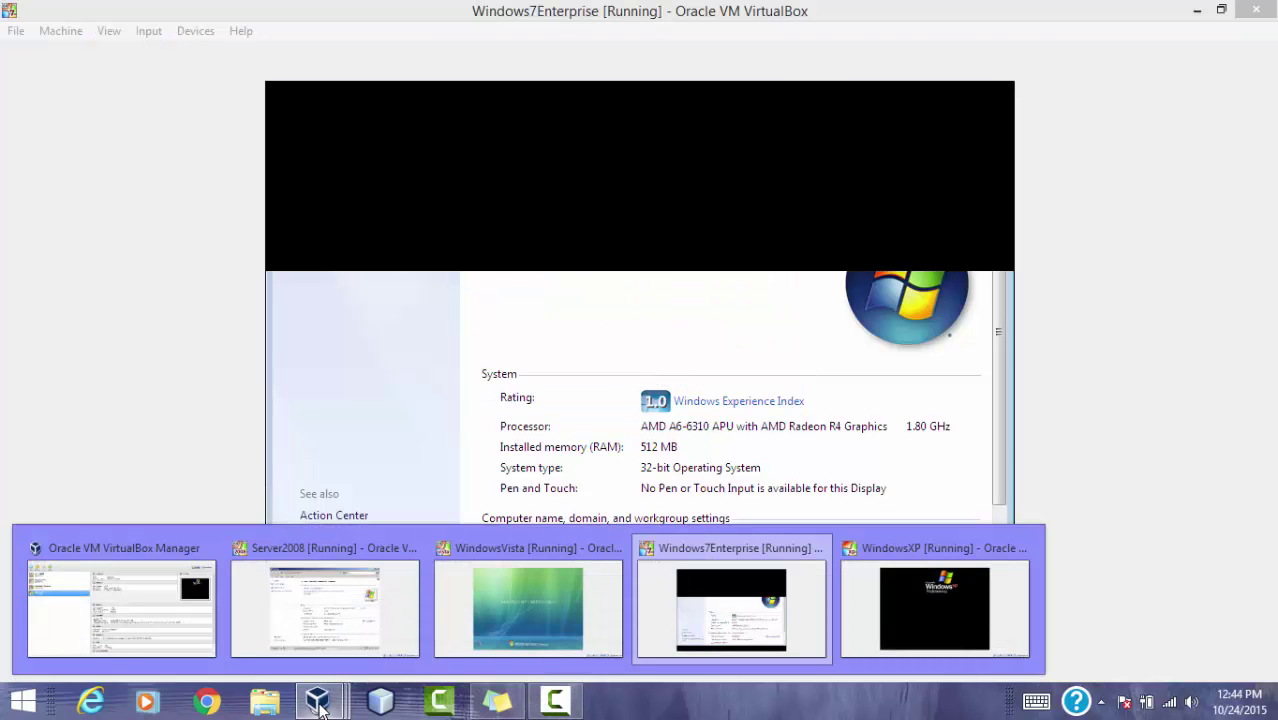
Step: On WindowsXP, open My Computer's Computer Name changes and select Domain membership
left_click(883, 615)
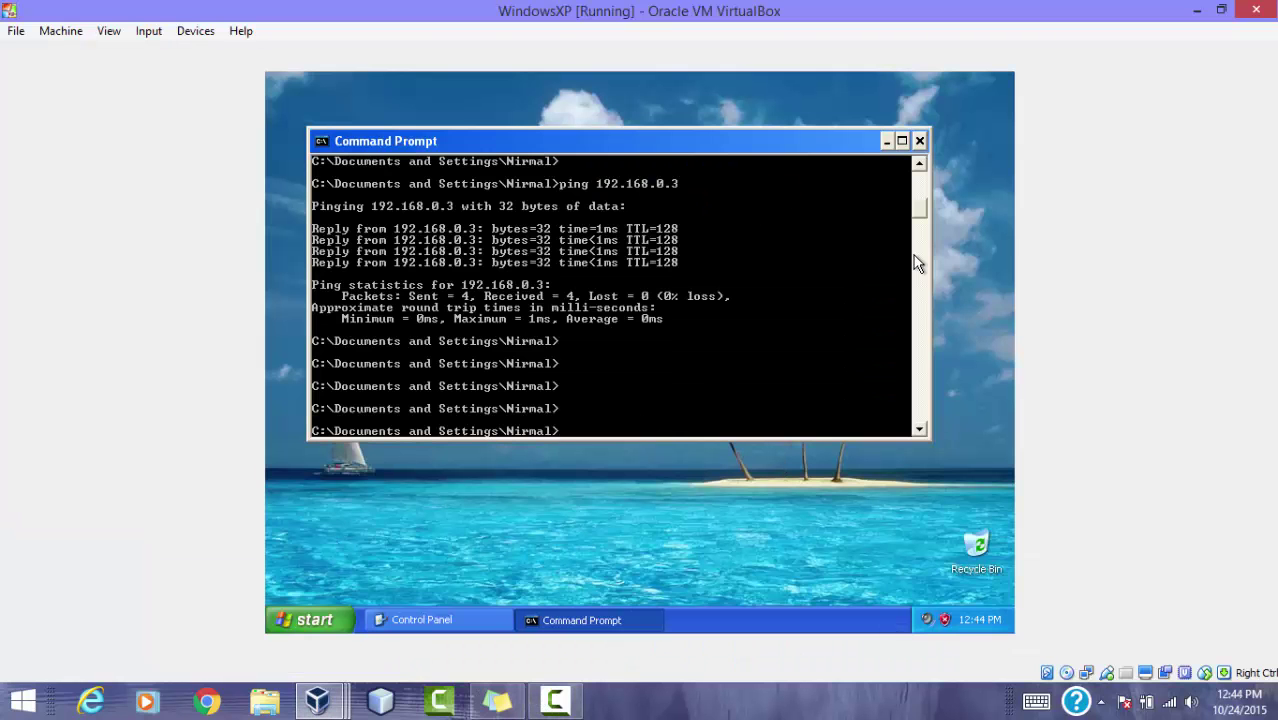
left_click(920, 141)
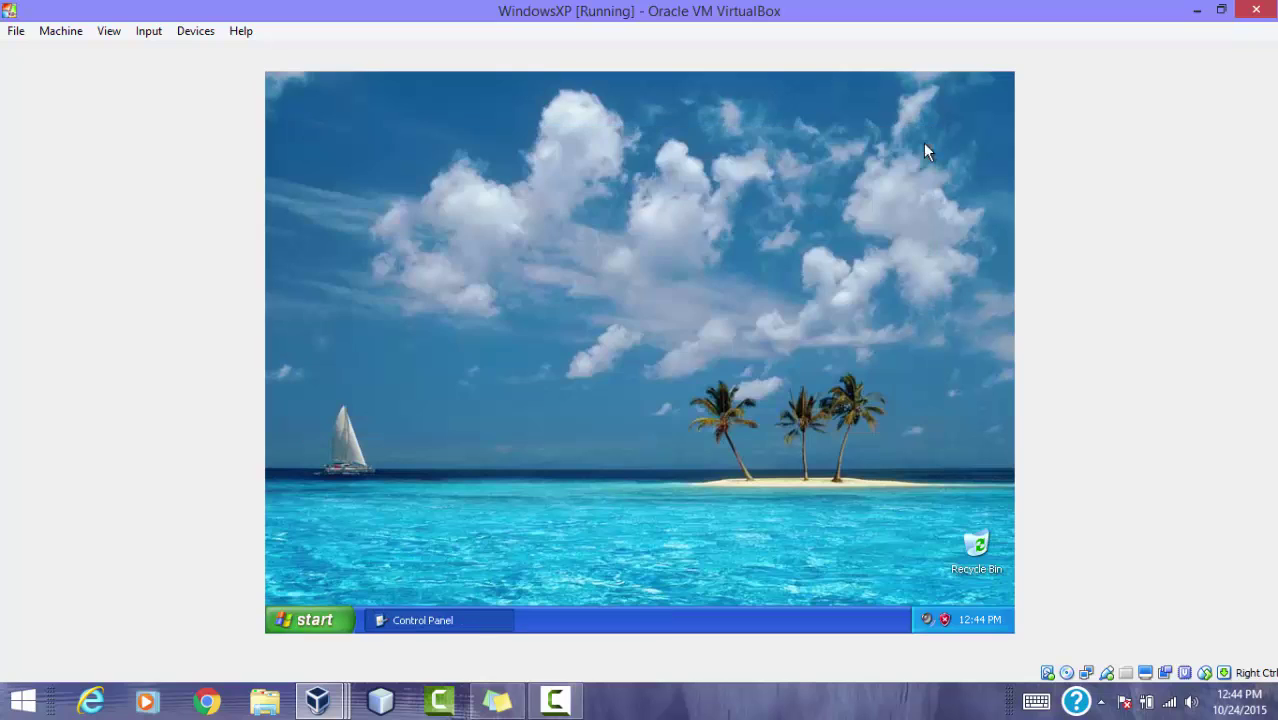
left_click(314, 618)
right_click(545, 350)
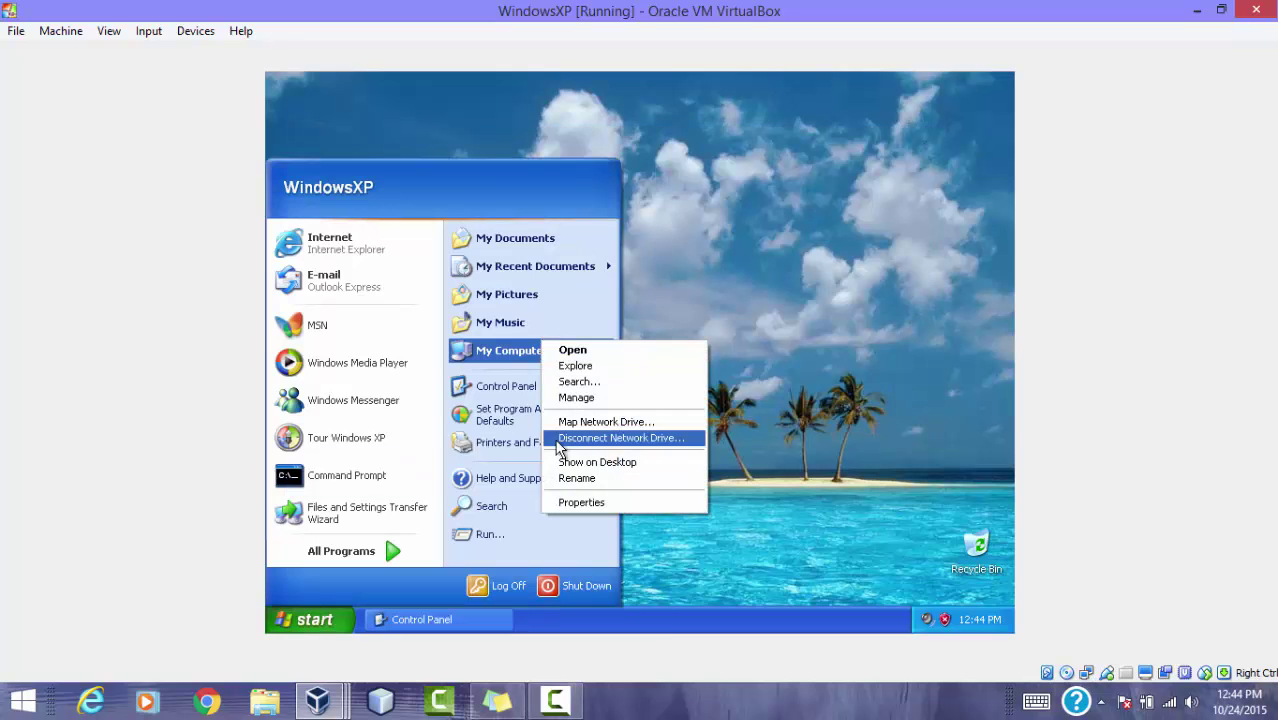
left_click(582, 498)
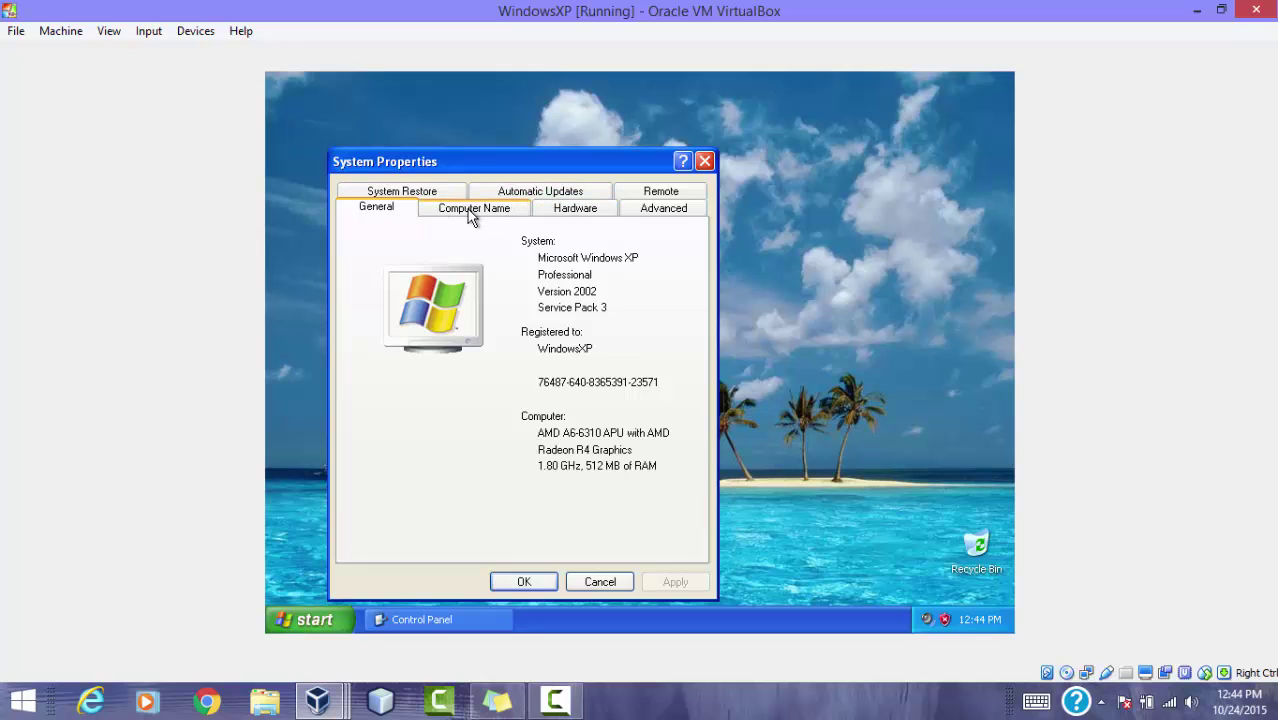
left_click(468, 210)
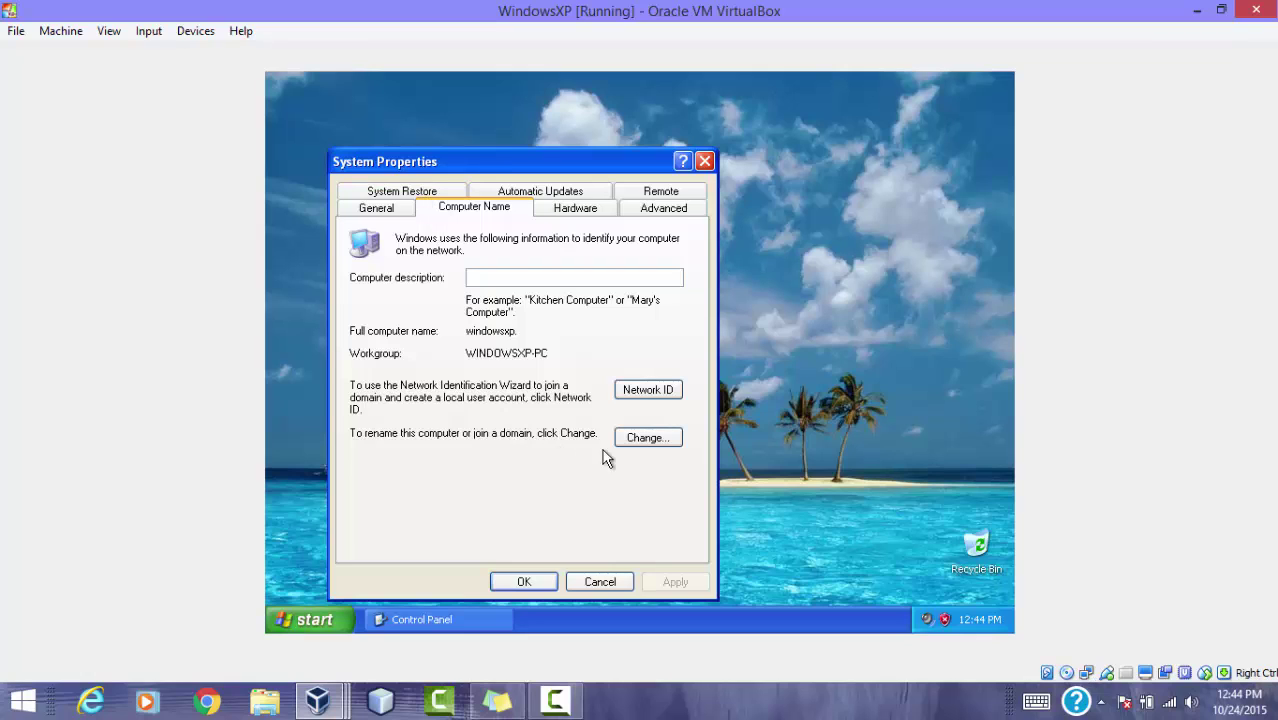
left_click(645, 439)
left_click(382, 410)
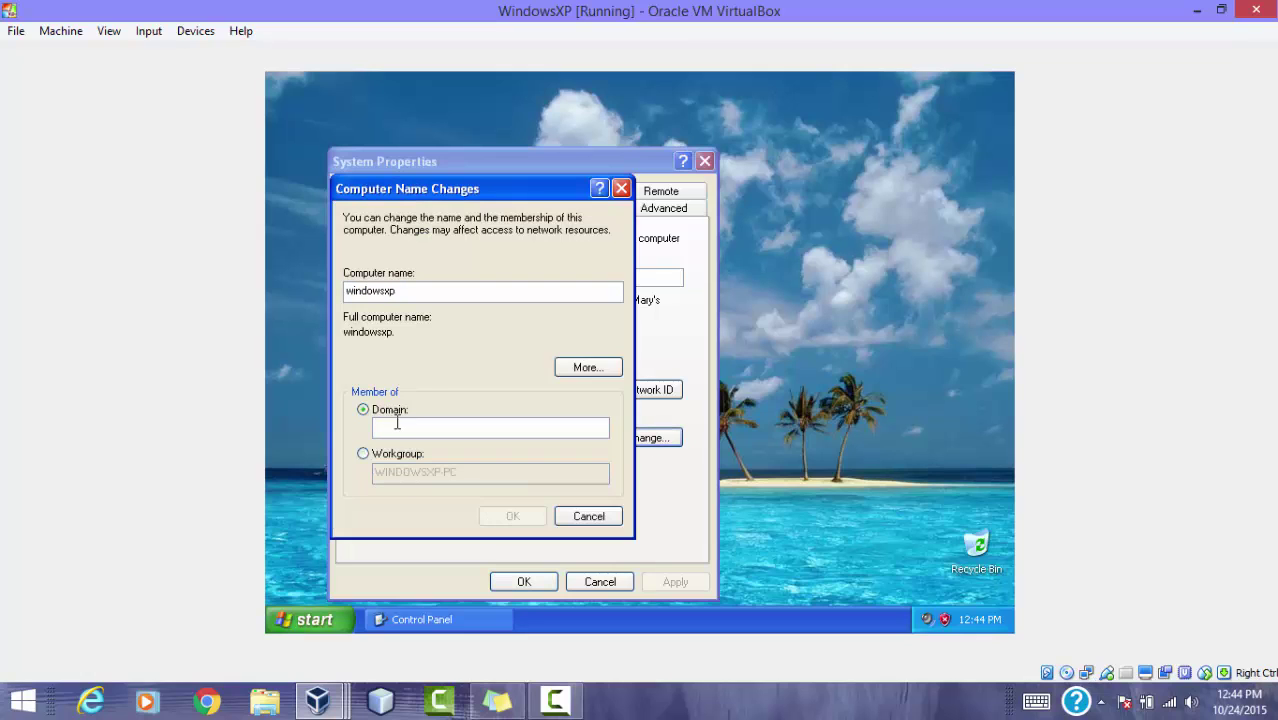
Step: Enter singh as the domain and submit the administrator user name and password
type("singh")
left_click(526, 518)
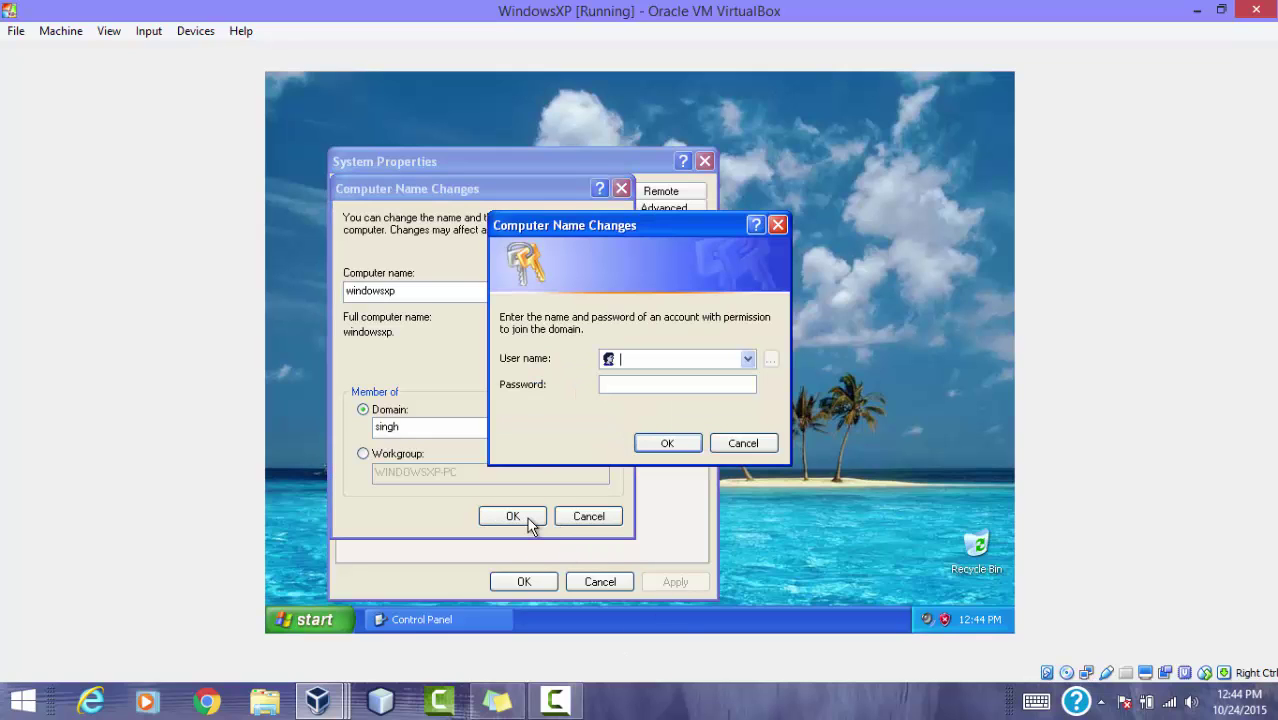
type("administrator")
key("Tab")
type("•••••••")
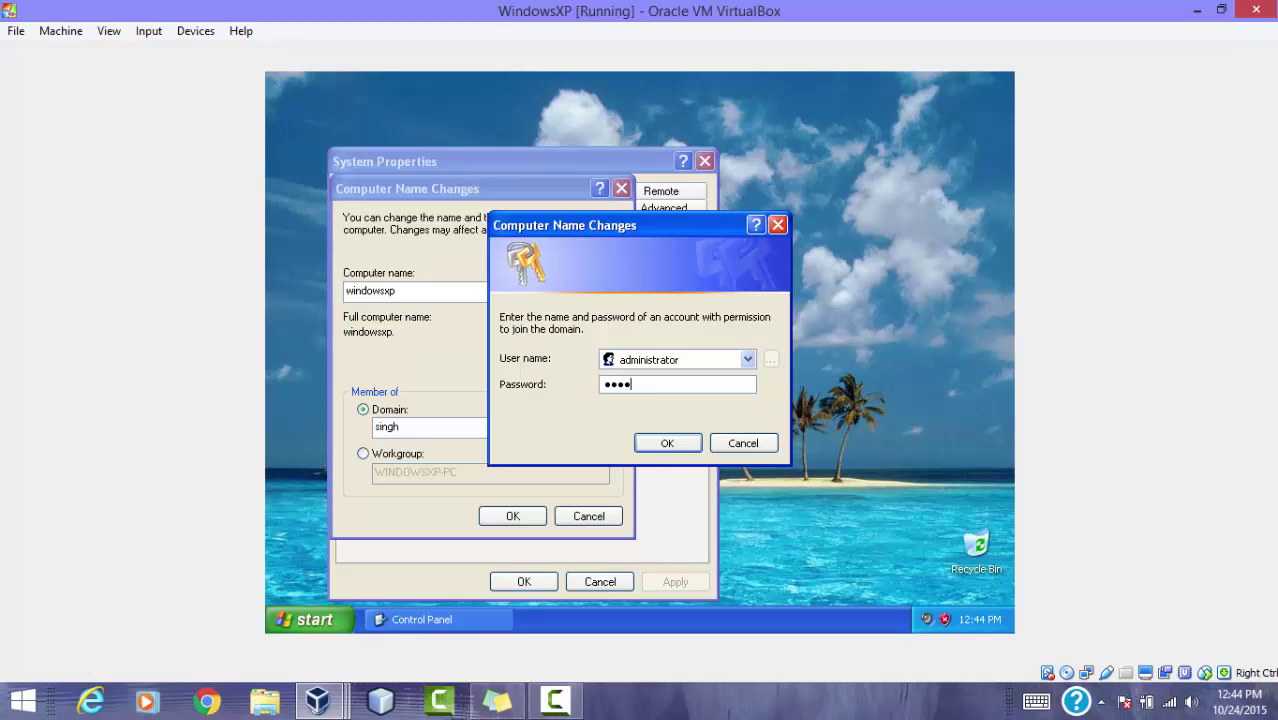
type("•")
left_click(685, 445)
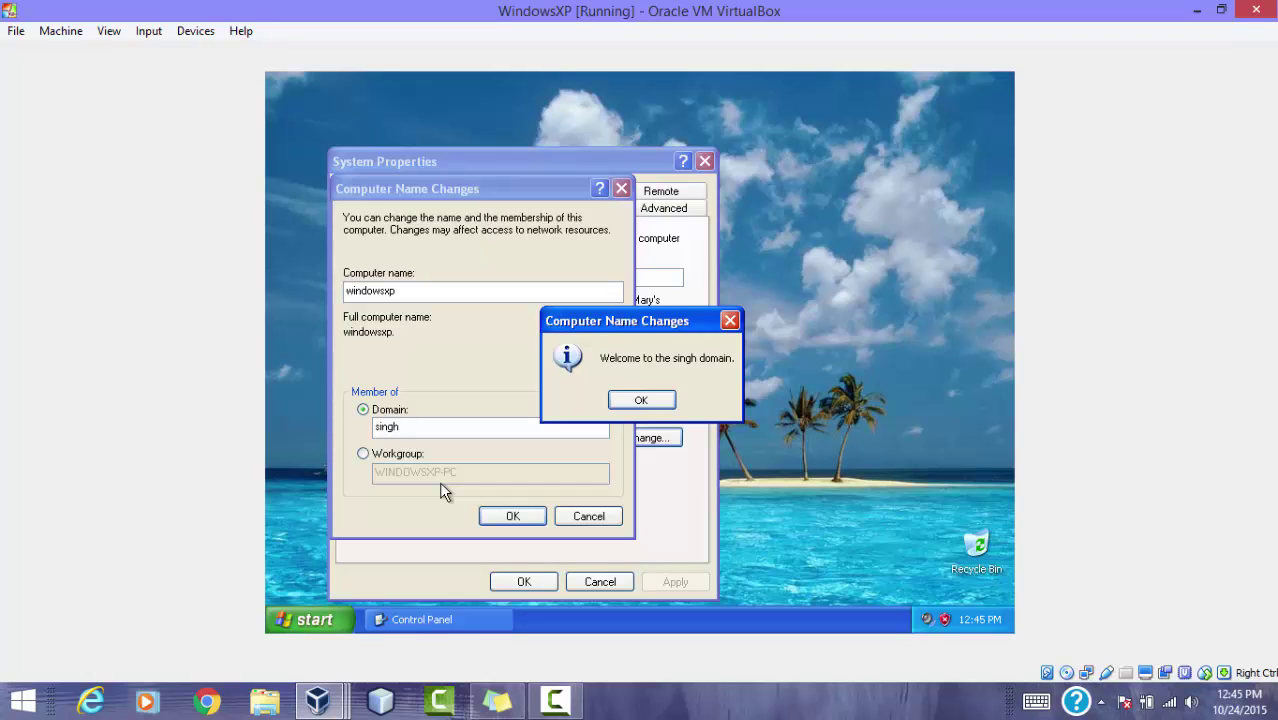
Step: Acknowledge the welcome and restart notices, close System Properties, and restart XP now
left_click(642, 400)
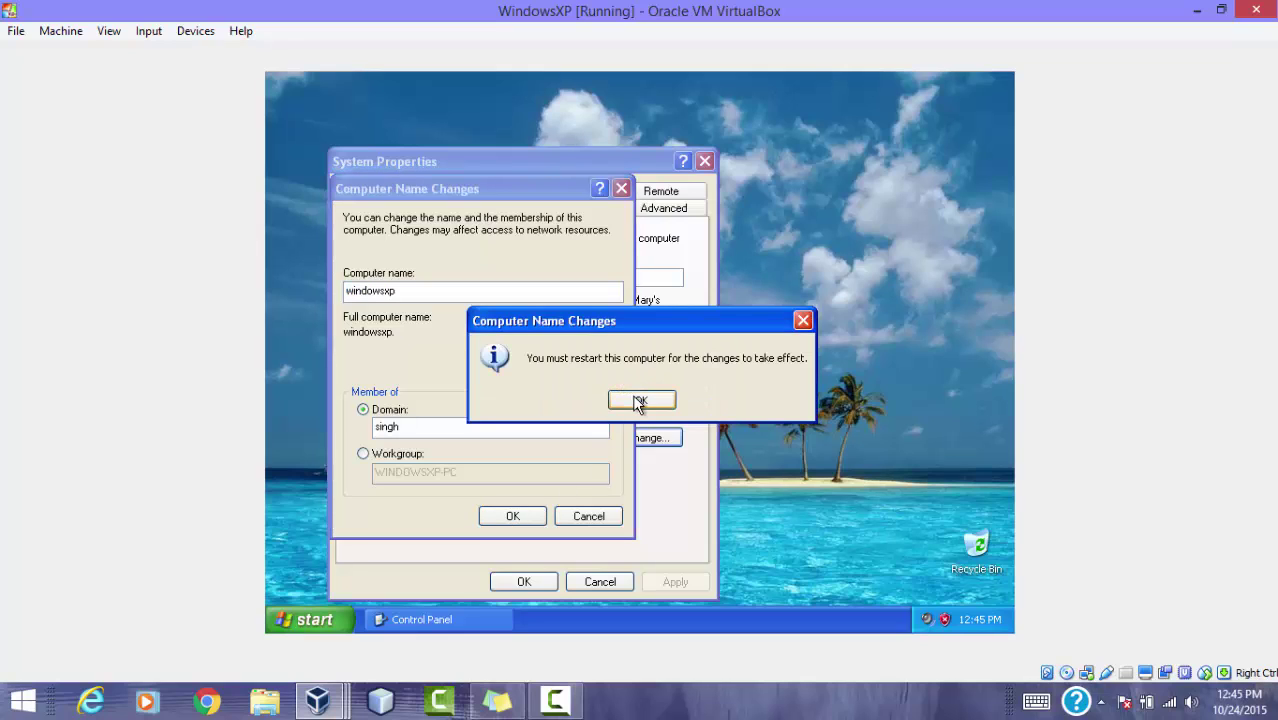
left_click(640, 400)
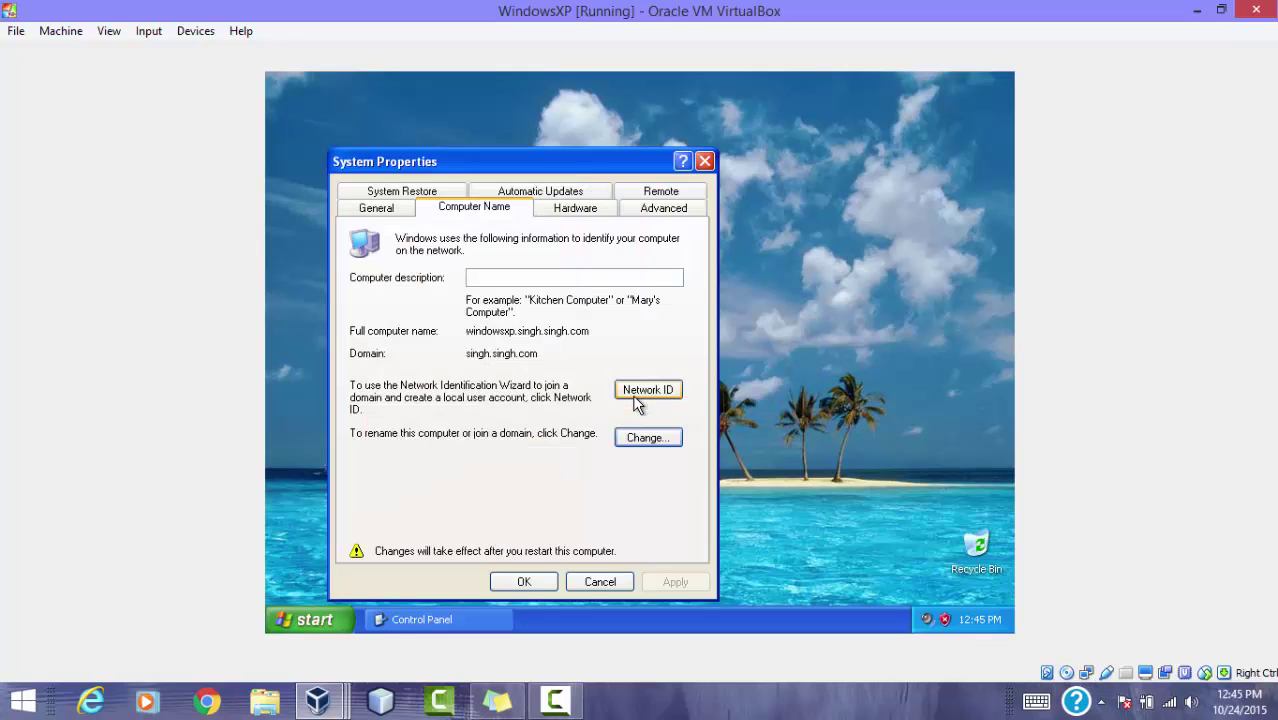
left_click(547, 589)
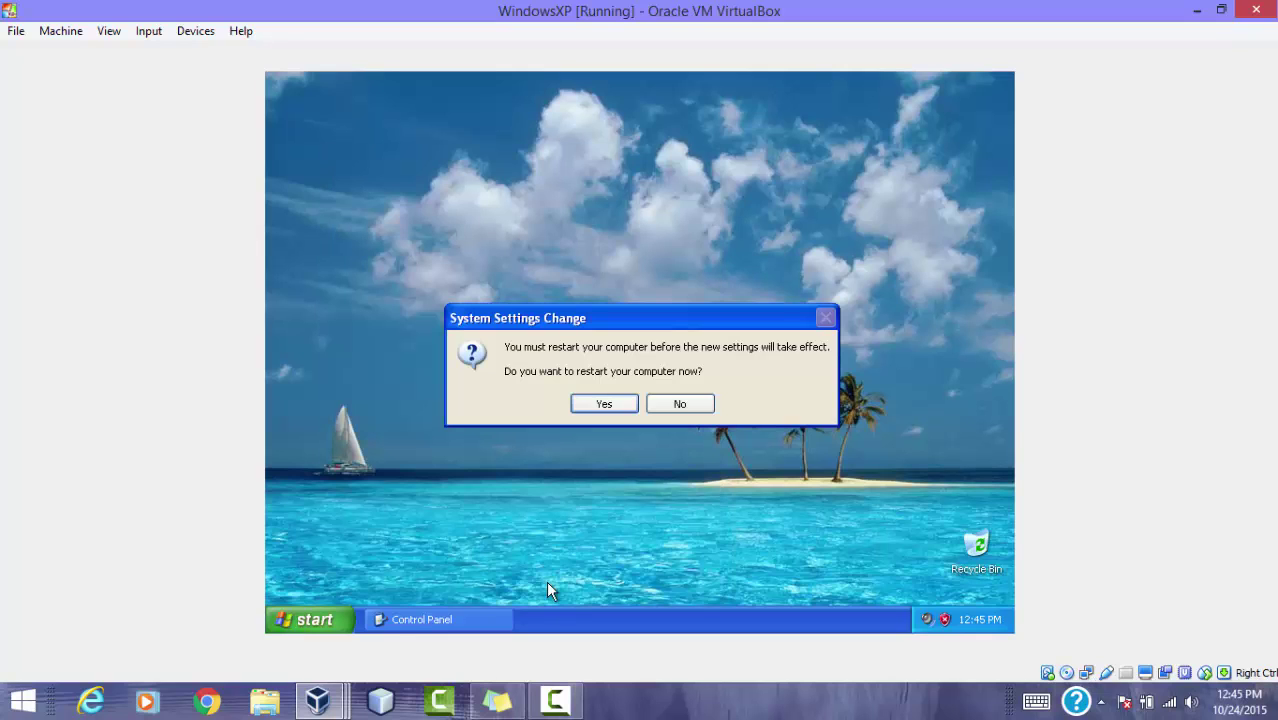
left_click(601, 403)
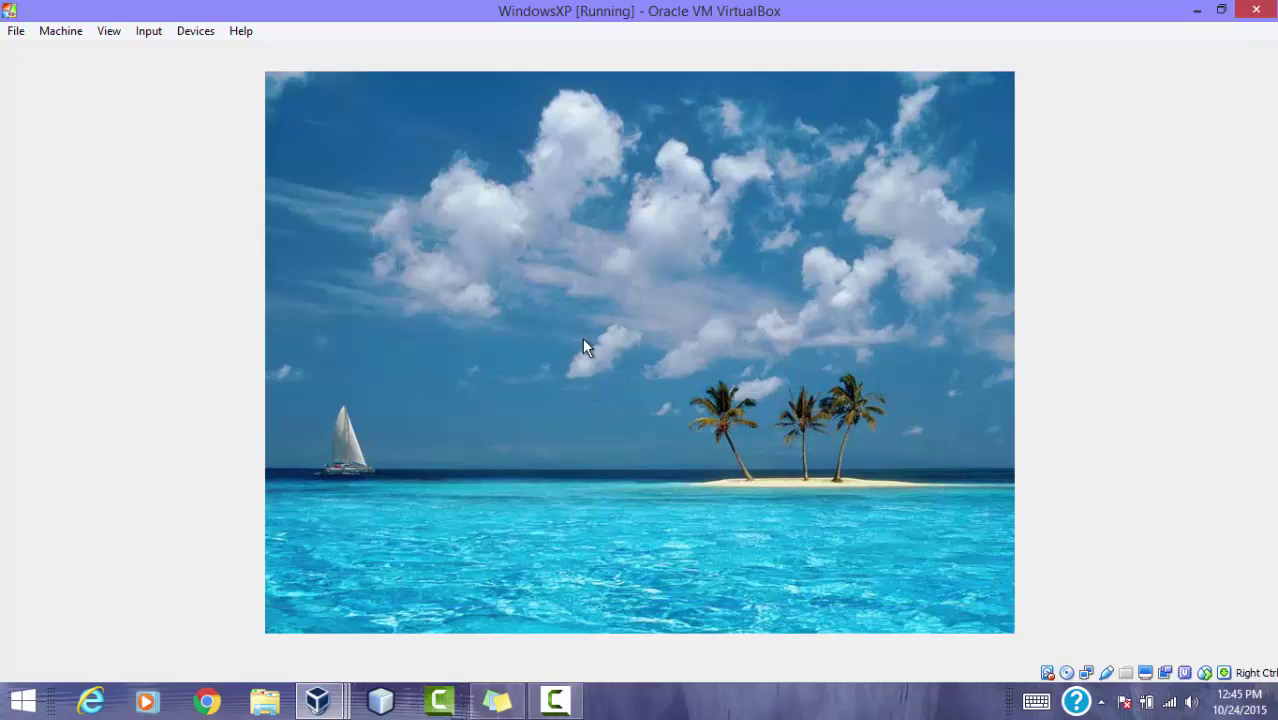
Step: On WindowsVista, send Ctrl+Alt+Del from the Input menu and choose to log on as another user
left_click(320, 700)
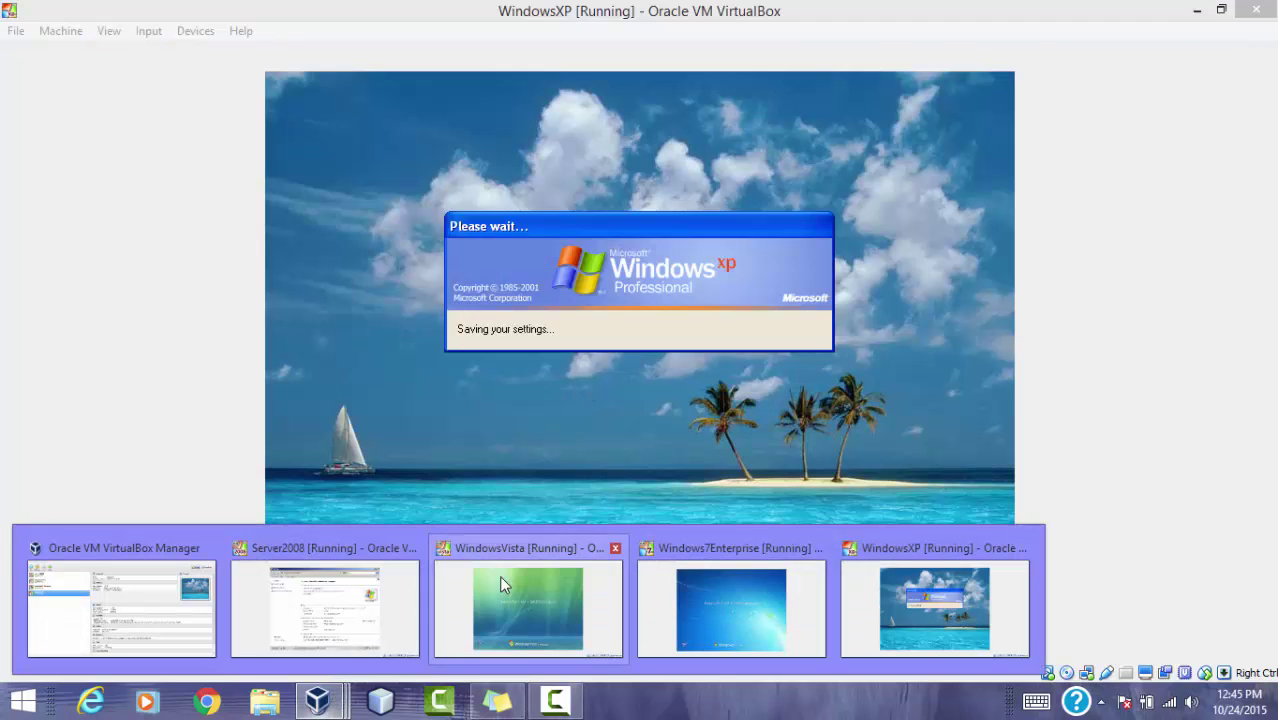
left_click(499, 580)
left_click(148, 31)
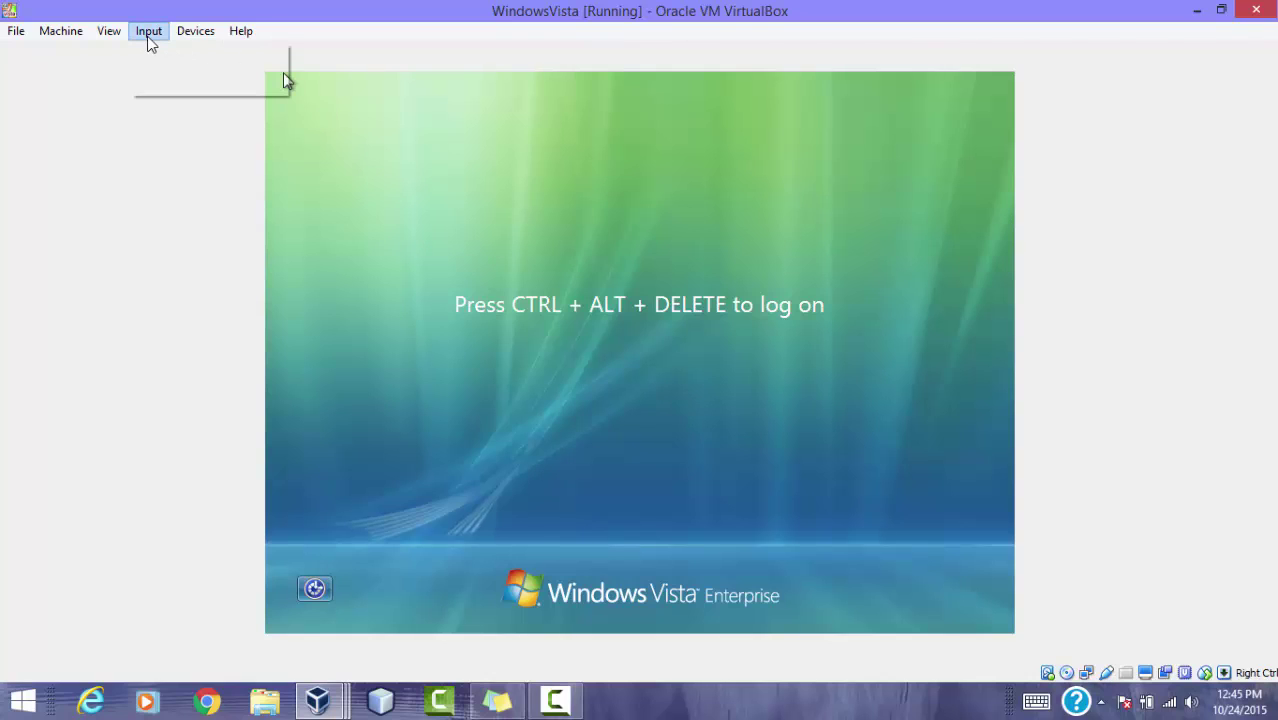
mouse_move(178, 62)
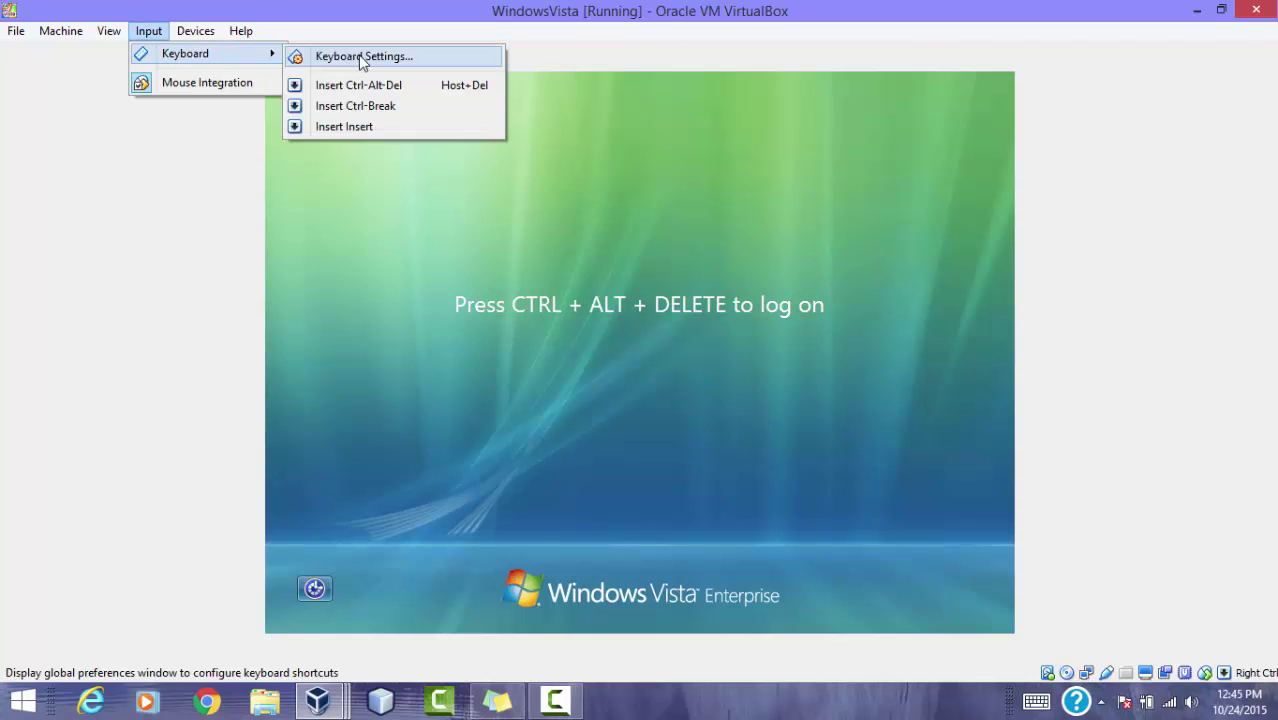
left_click(362, 84)
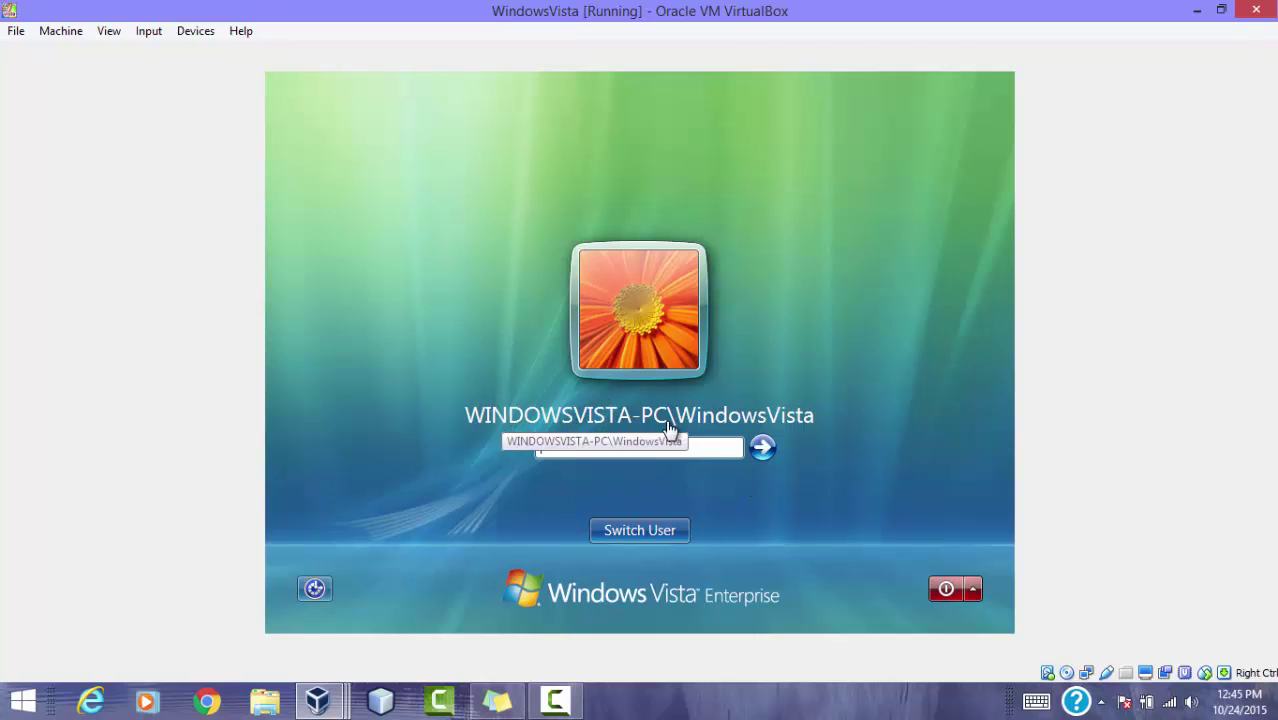
left_click(633, 538)
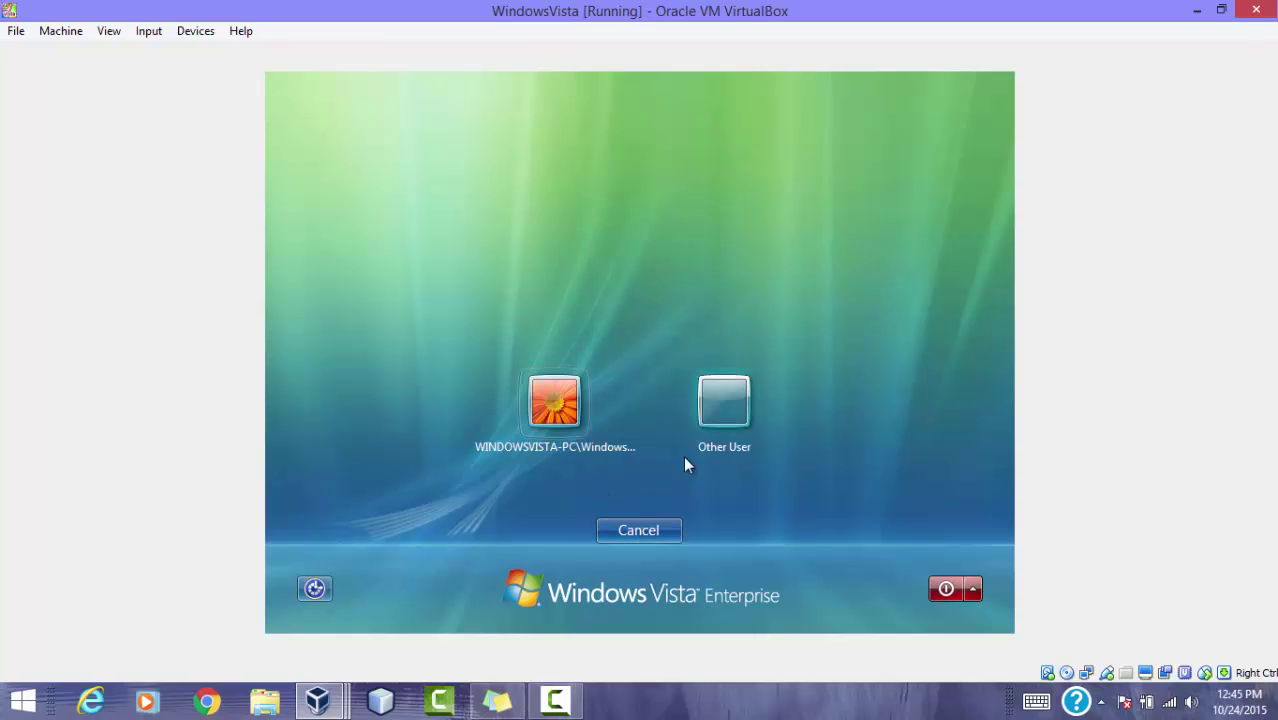
left_click(706, 412)
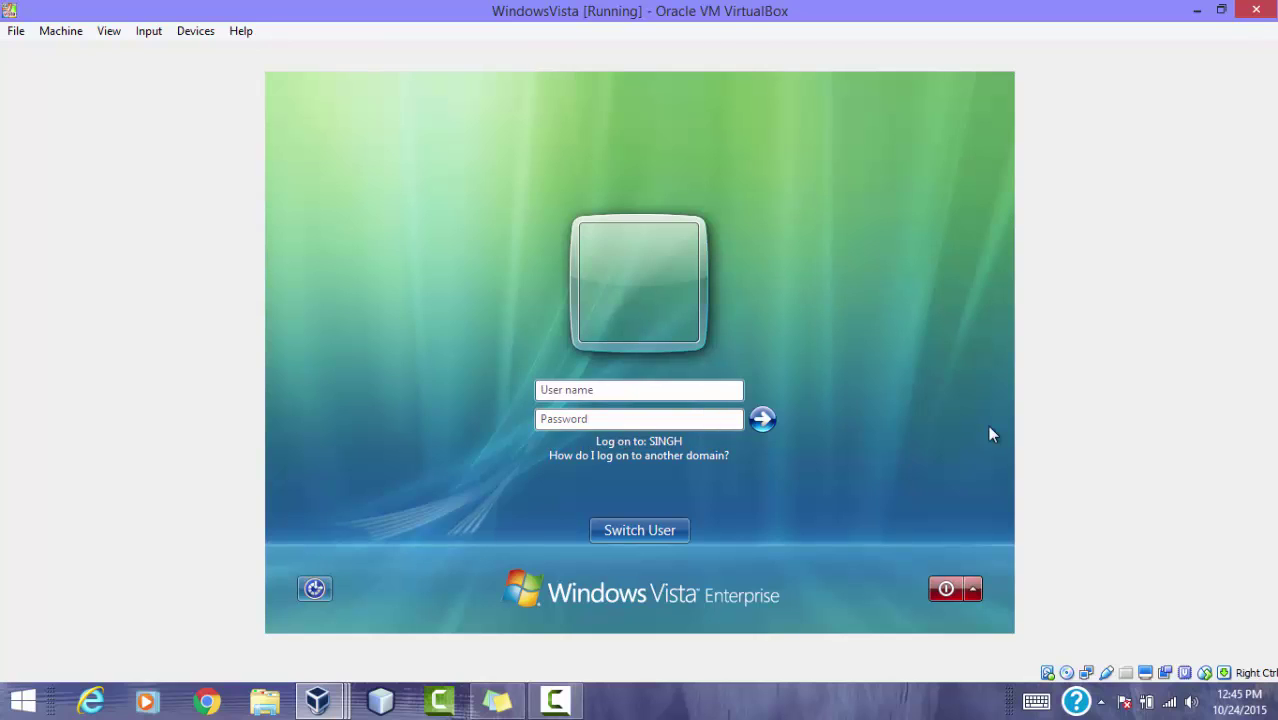
Step: Log on to SINGH with user name admin and its password
type("administrator")
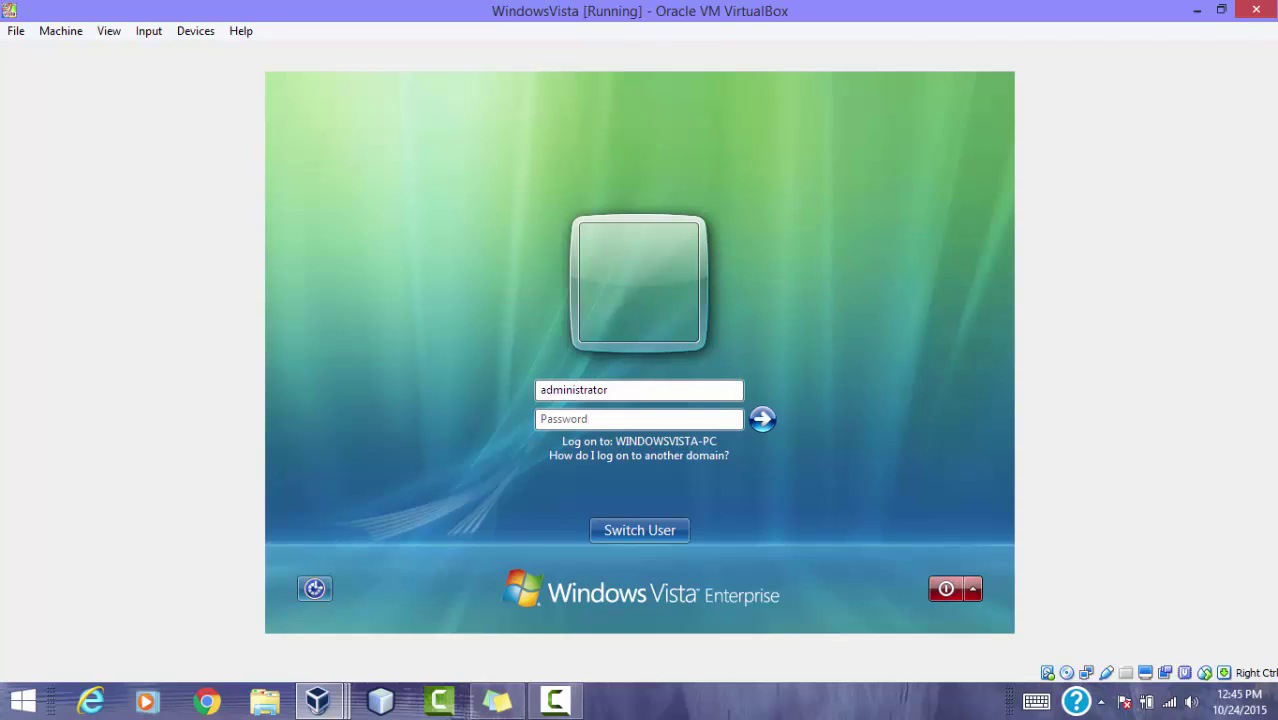
key("Tab")
type("p")
key("BackSpace")
key("shift+Tab")
key("BackSpace")
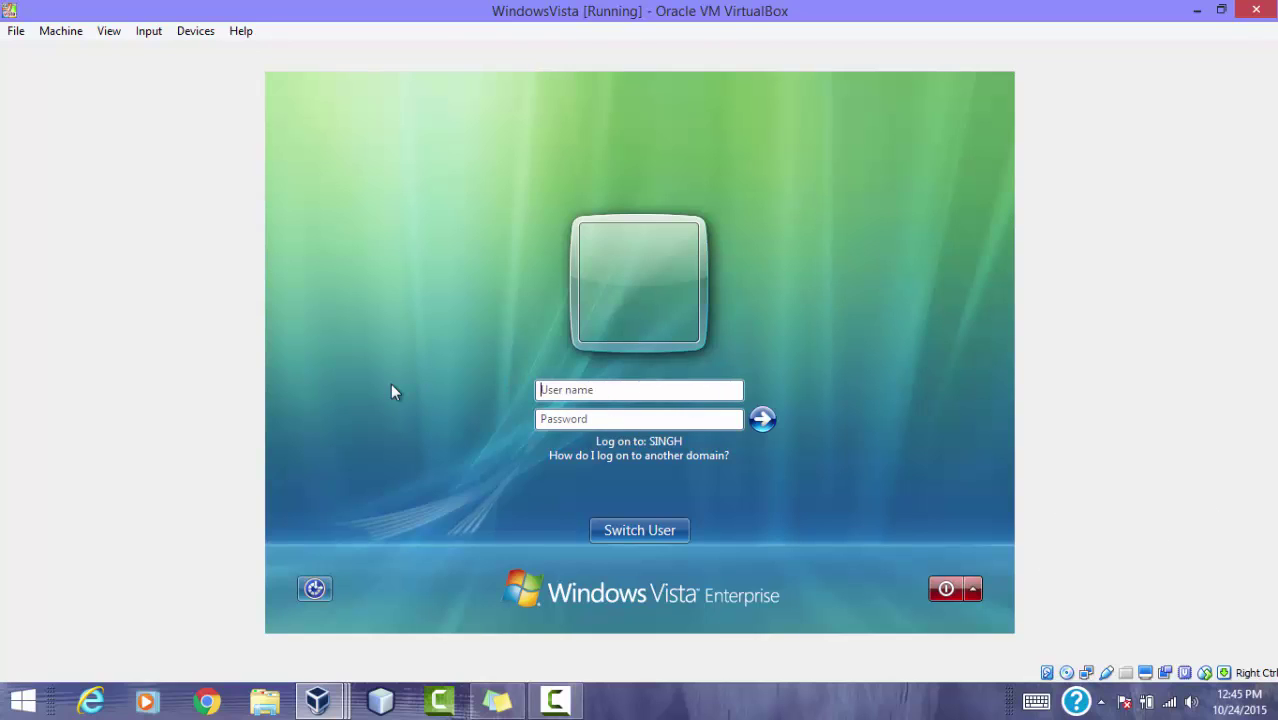
type("admin")
key("Tab")
type("********")
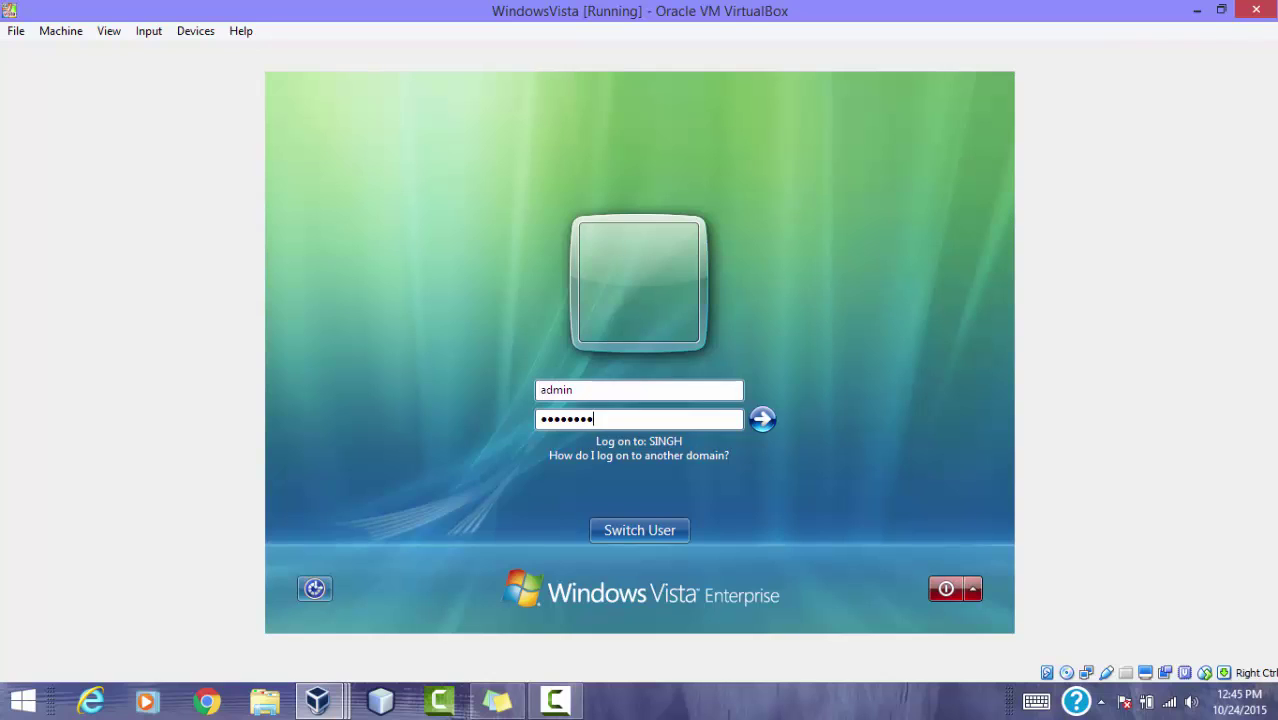
key("Return")
key("Return")
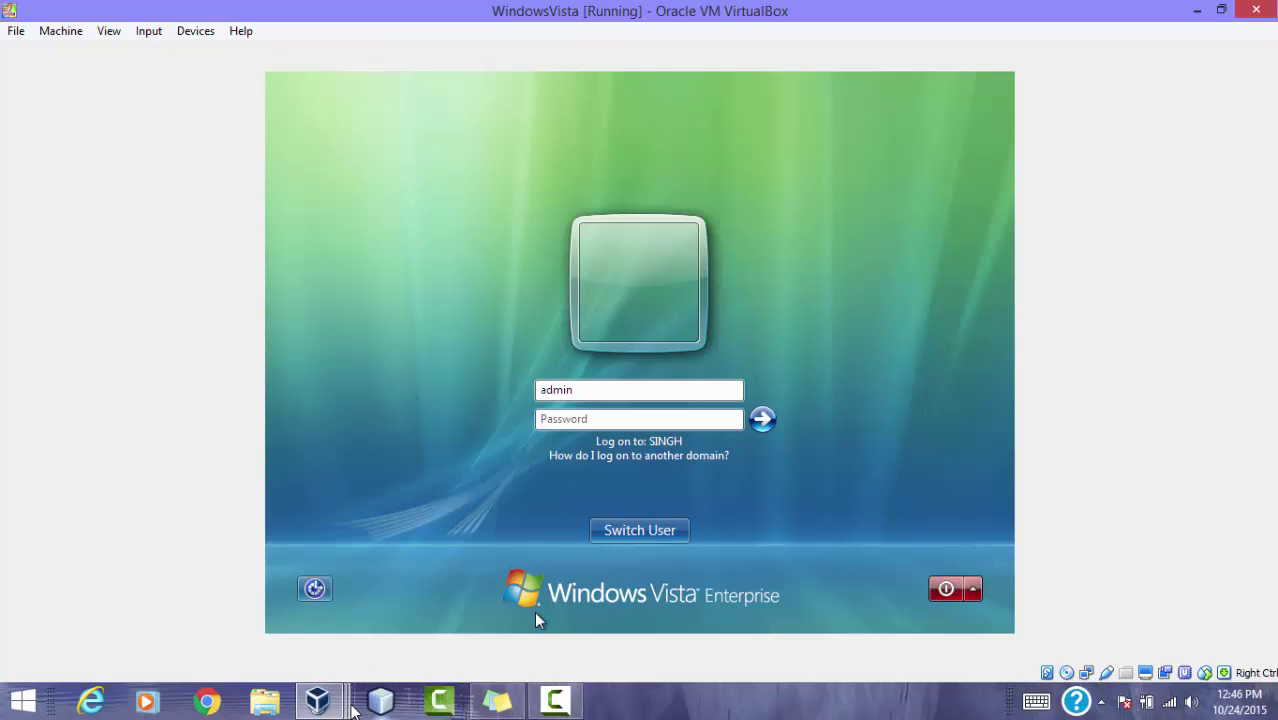
left_click(318, 700)
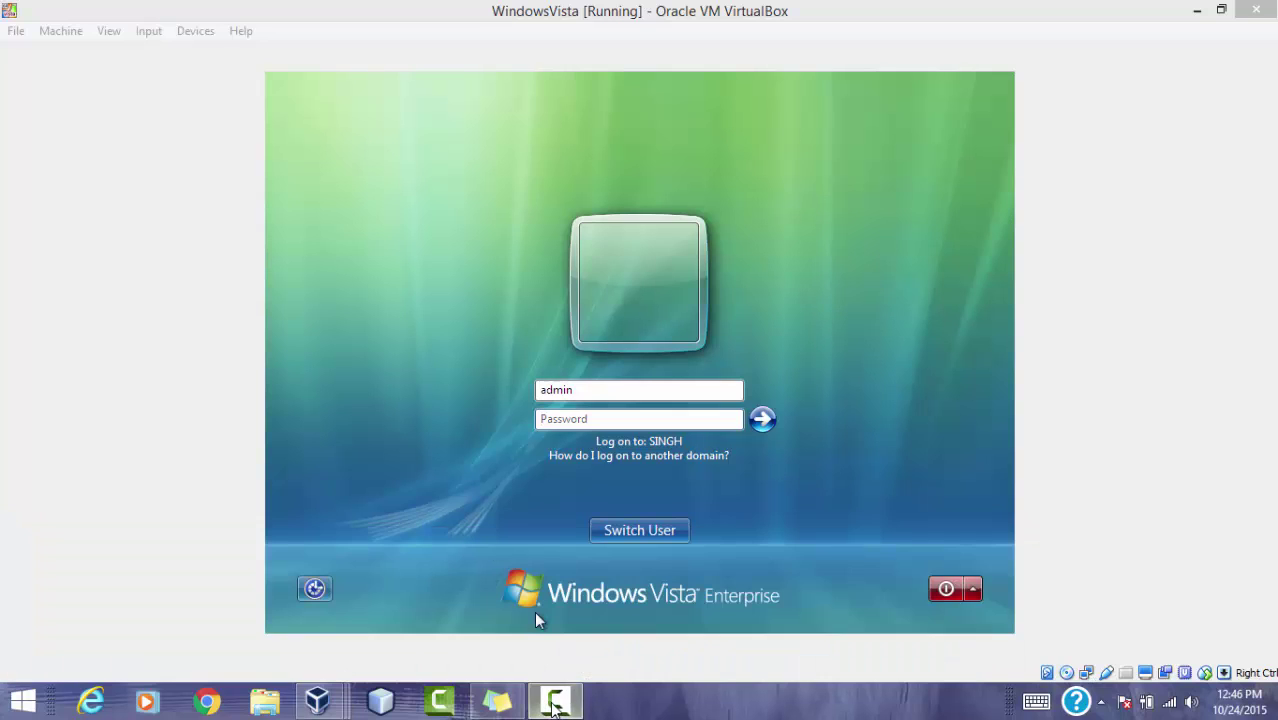
left_click(555, 700)
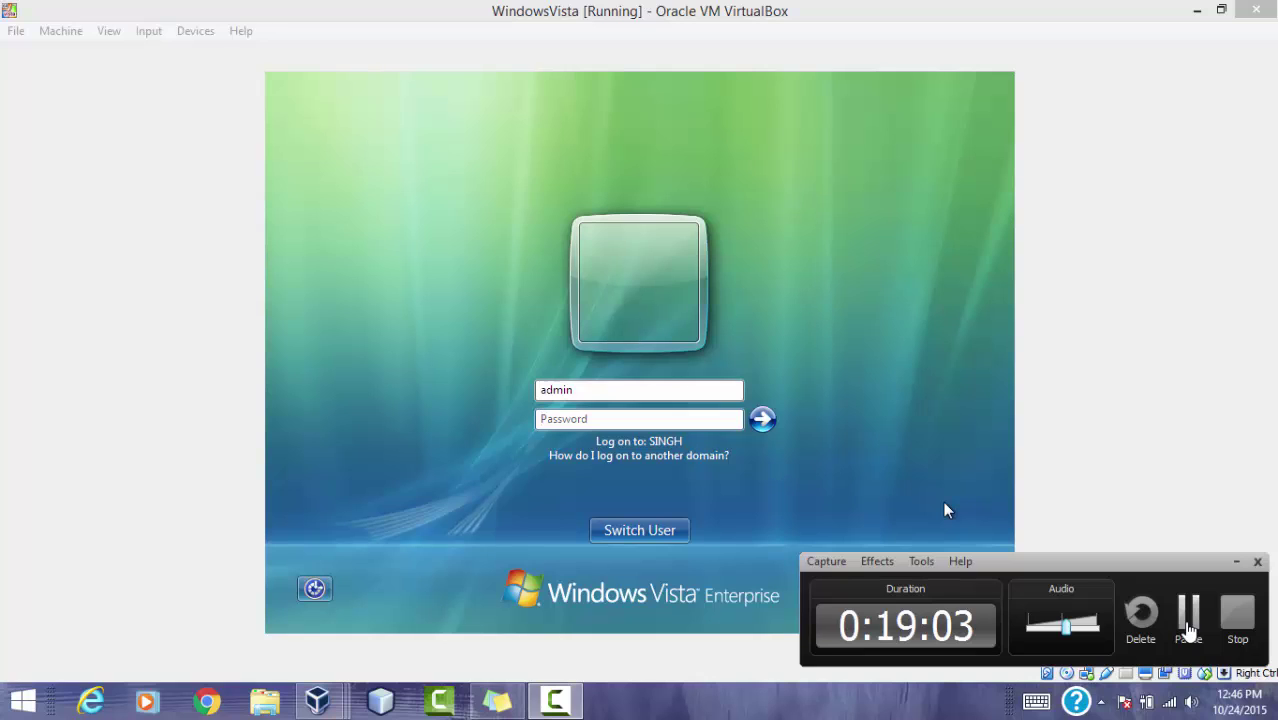
Step: Hide Vista's System window and show the Network folder in Details view, listing SERVER2008, WINDOWS7, WINDOWSVISTA-PC and WINDOWSXP
left_click(1188, 625)
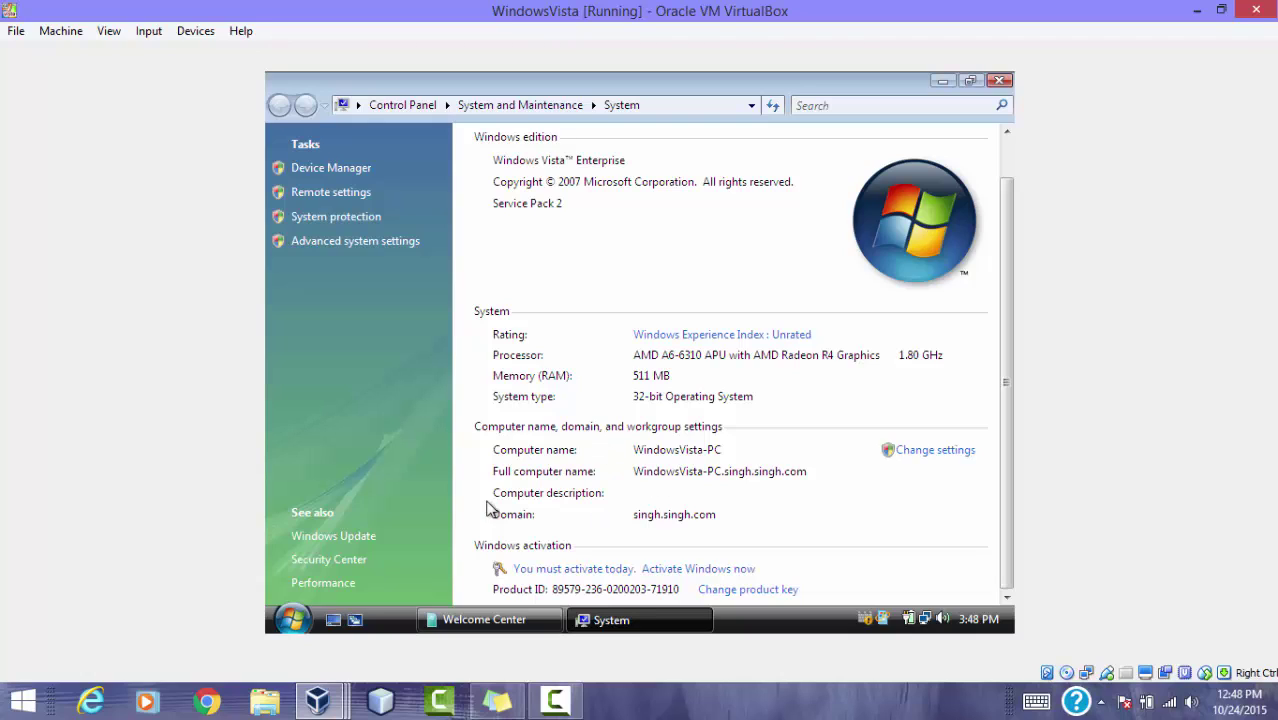
left_click(944, 81)
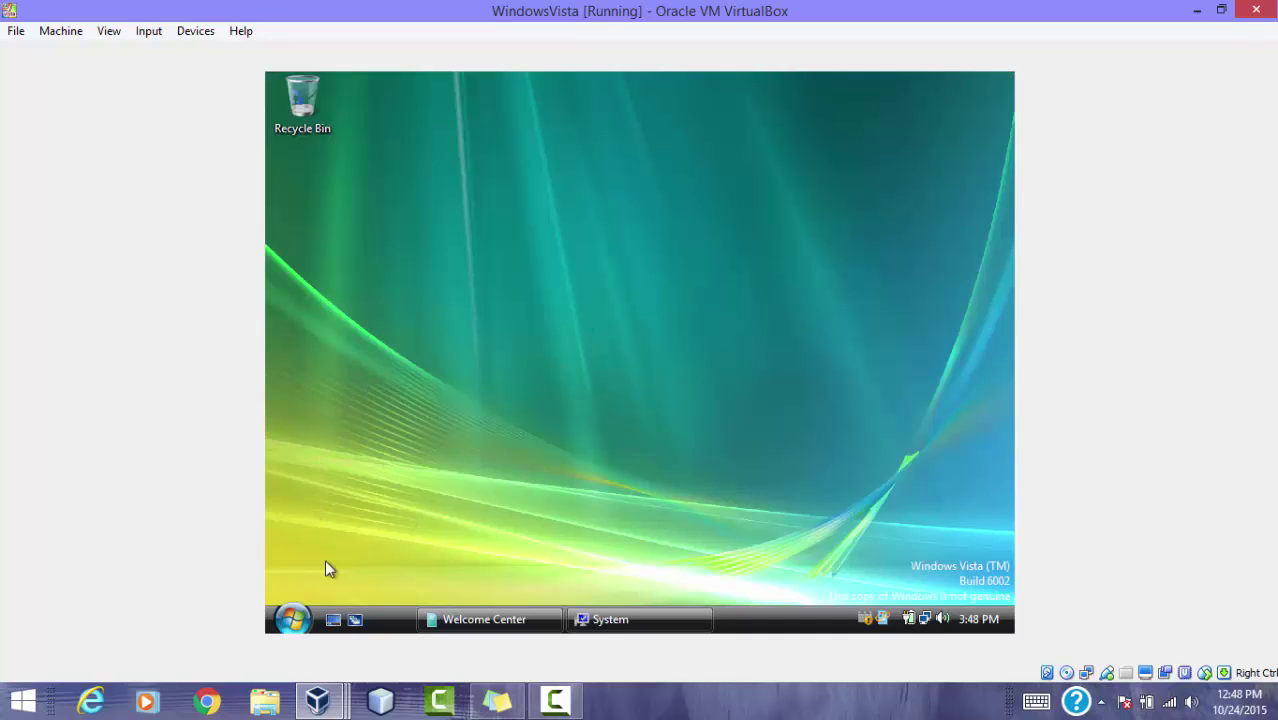
left_click(305, 618)
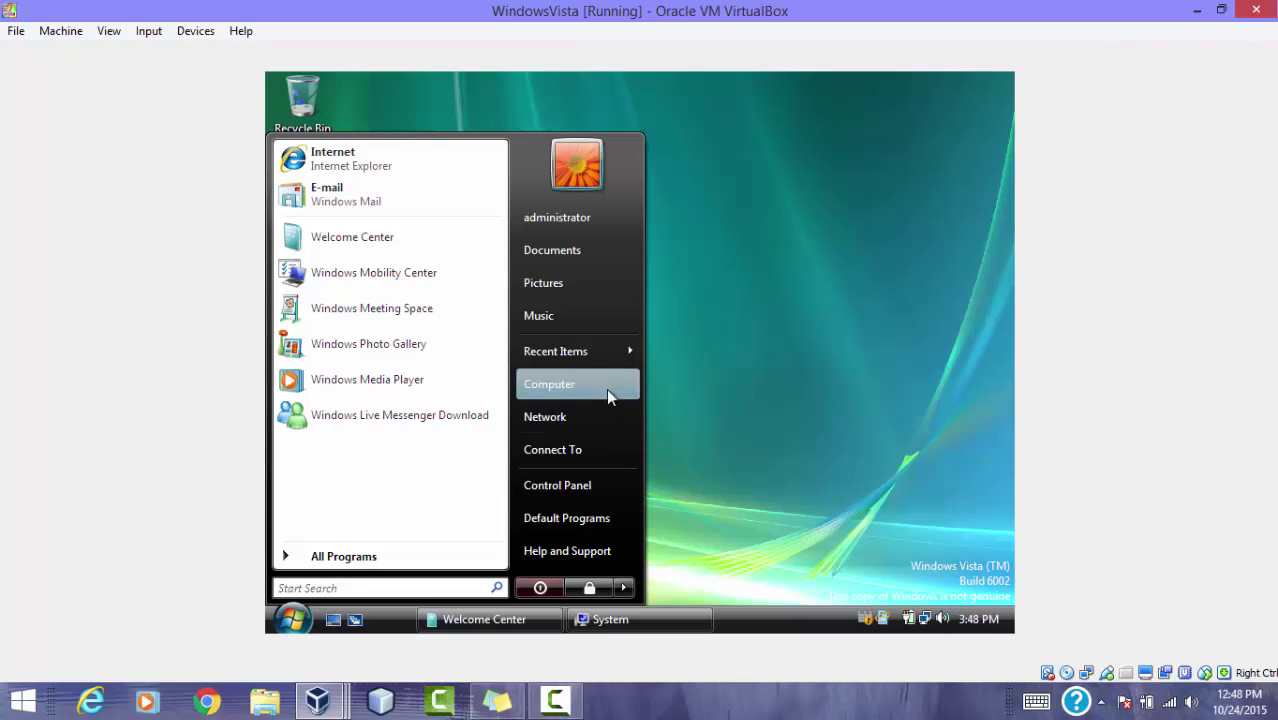
left_click(590, 422)
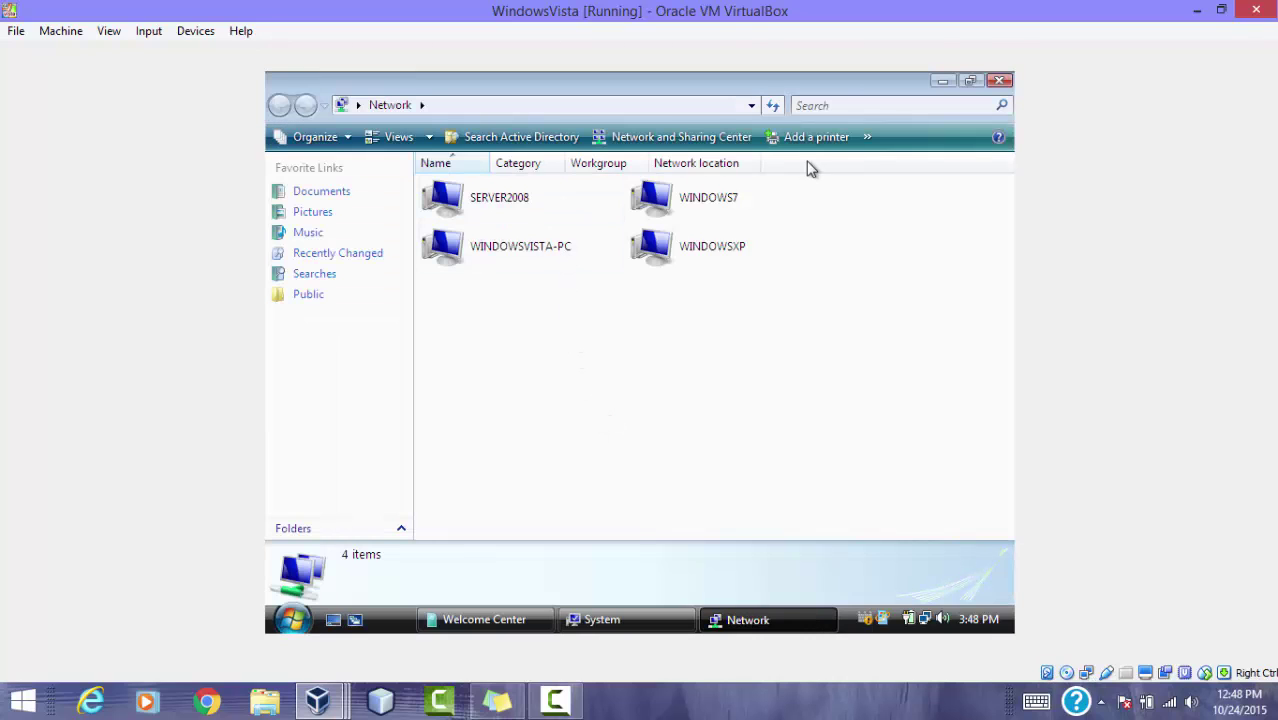
right_click(806, 371)
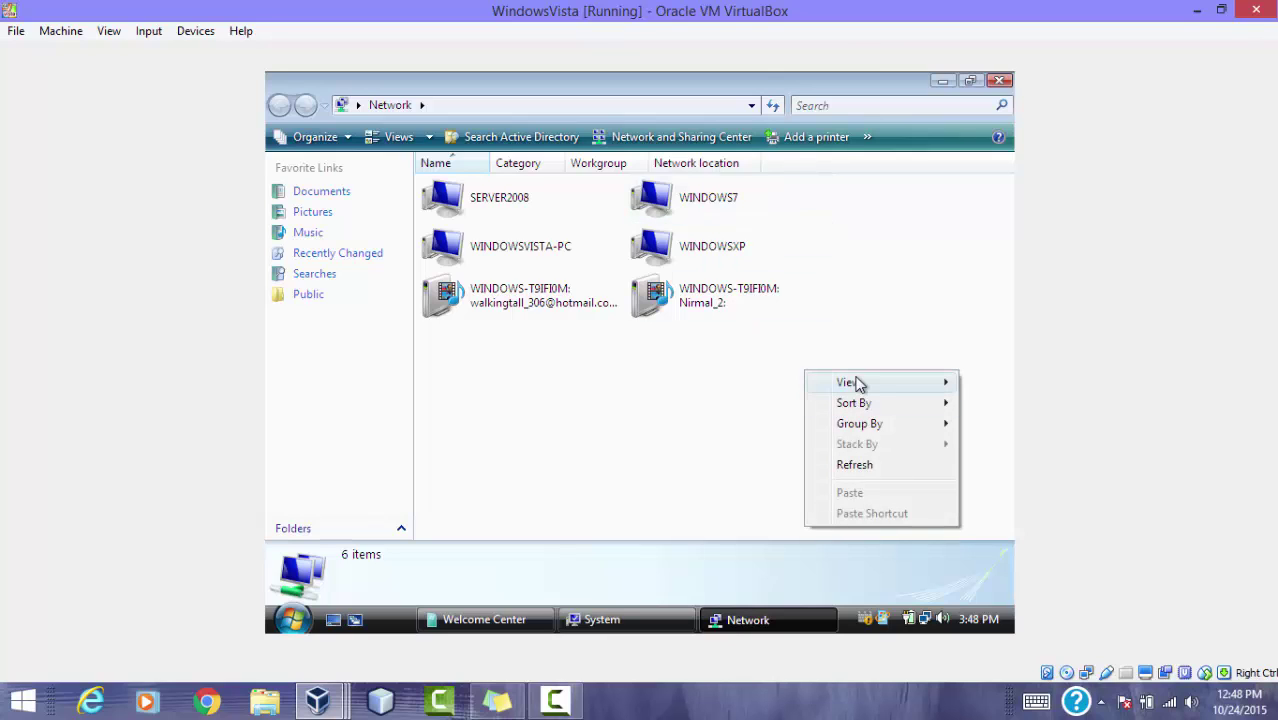
mouse_move(846, 383)
left_click(731, 486)
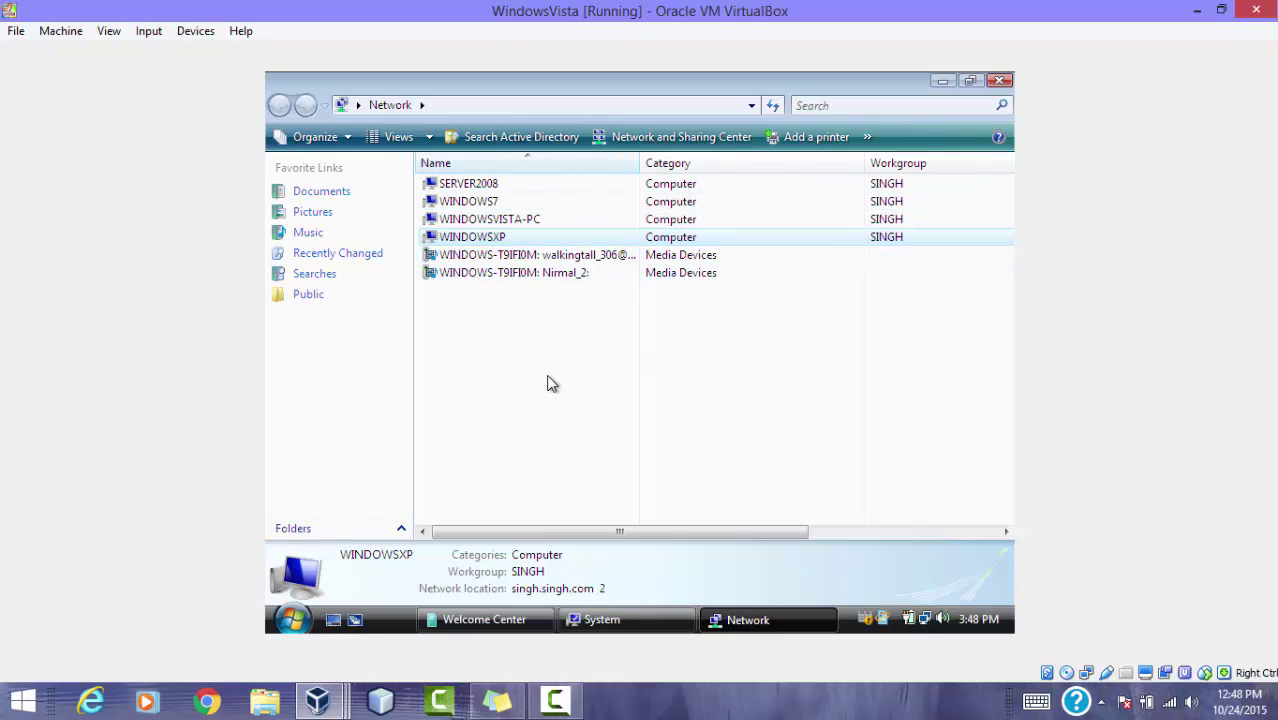
left_click(318, 700)
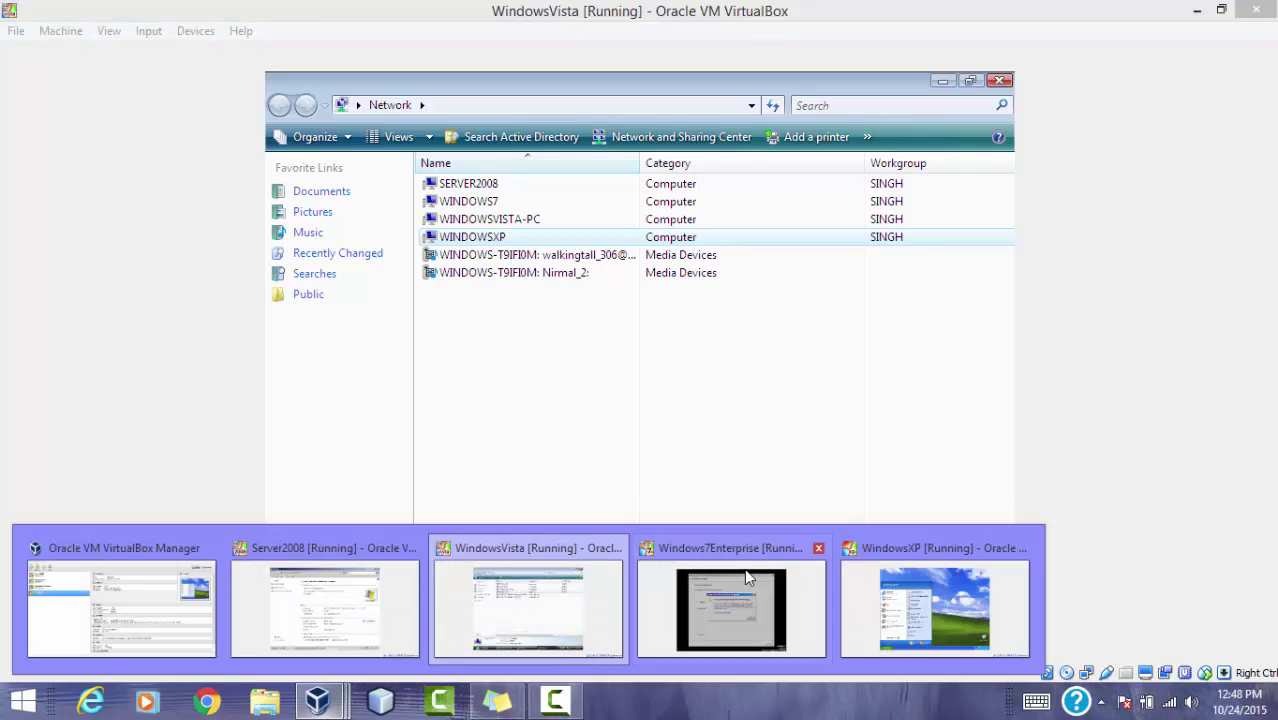
Step: Open XP's System Properties Computer Name tab to check the domain singh.singh.com
left_click(785, 568)
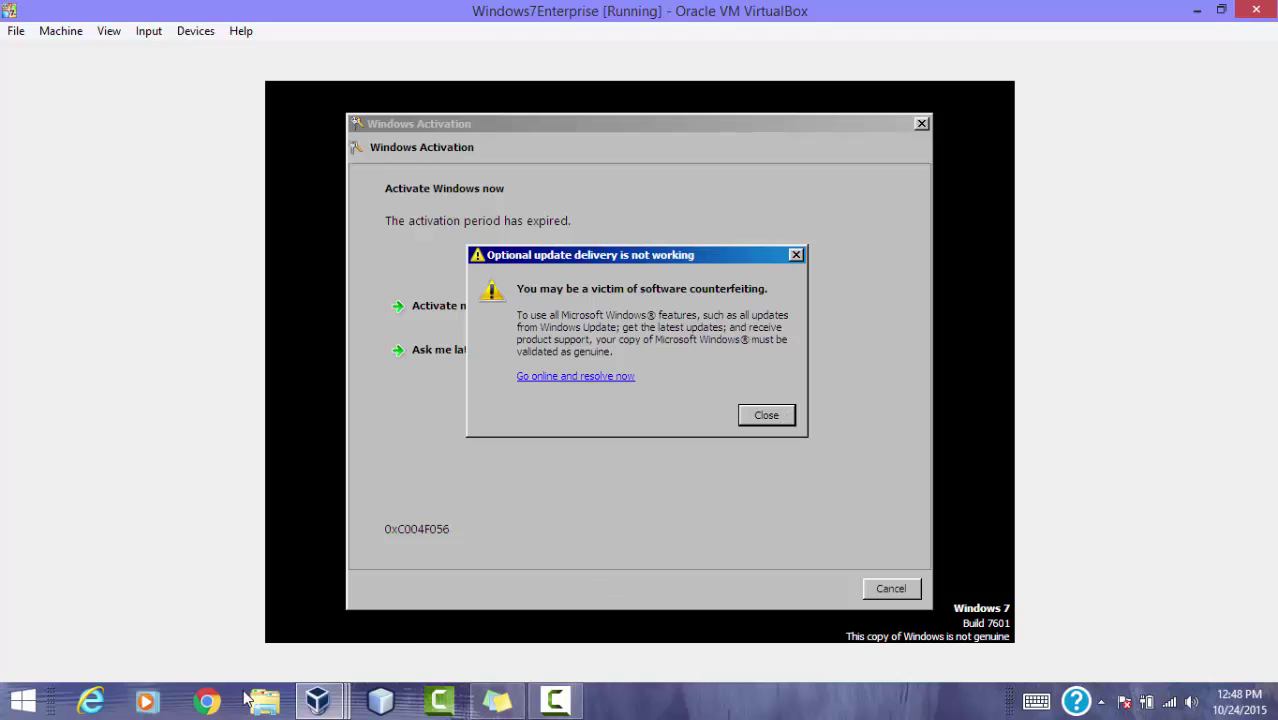
left_click(318, 700)
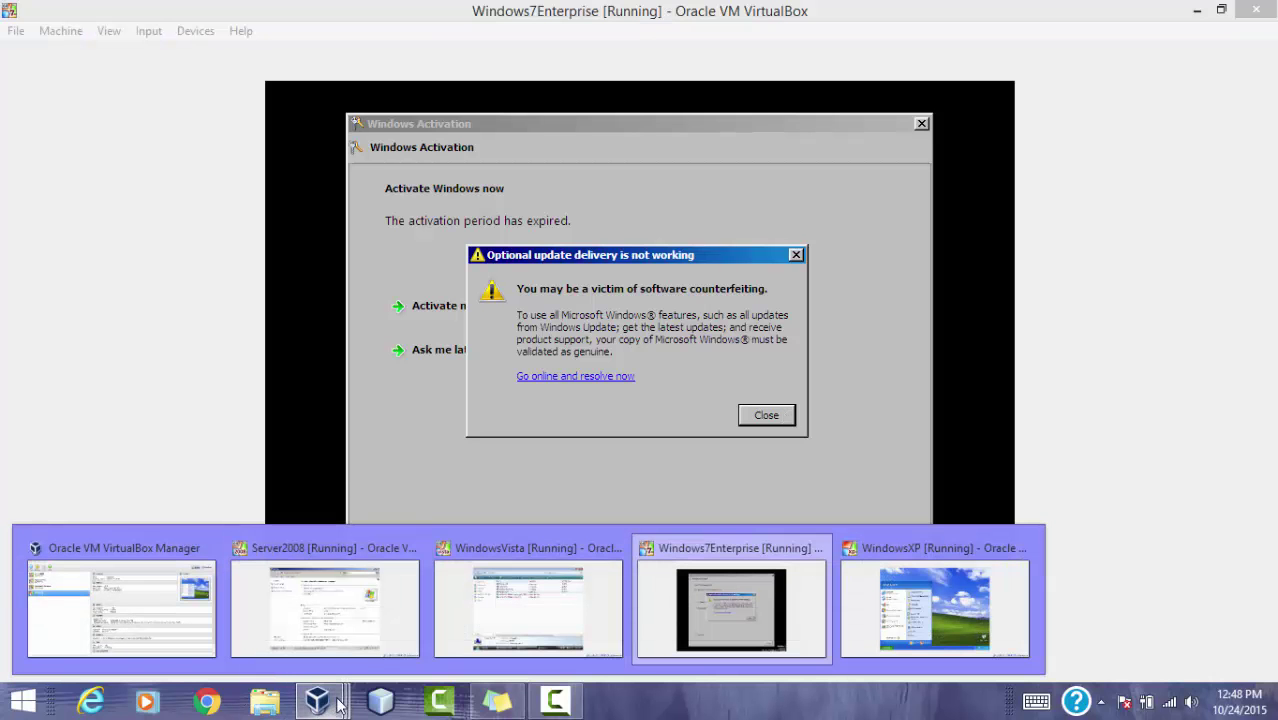
left_click(917, 585)
right_click(528, 350)
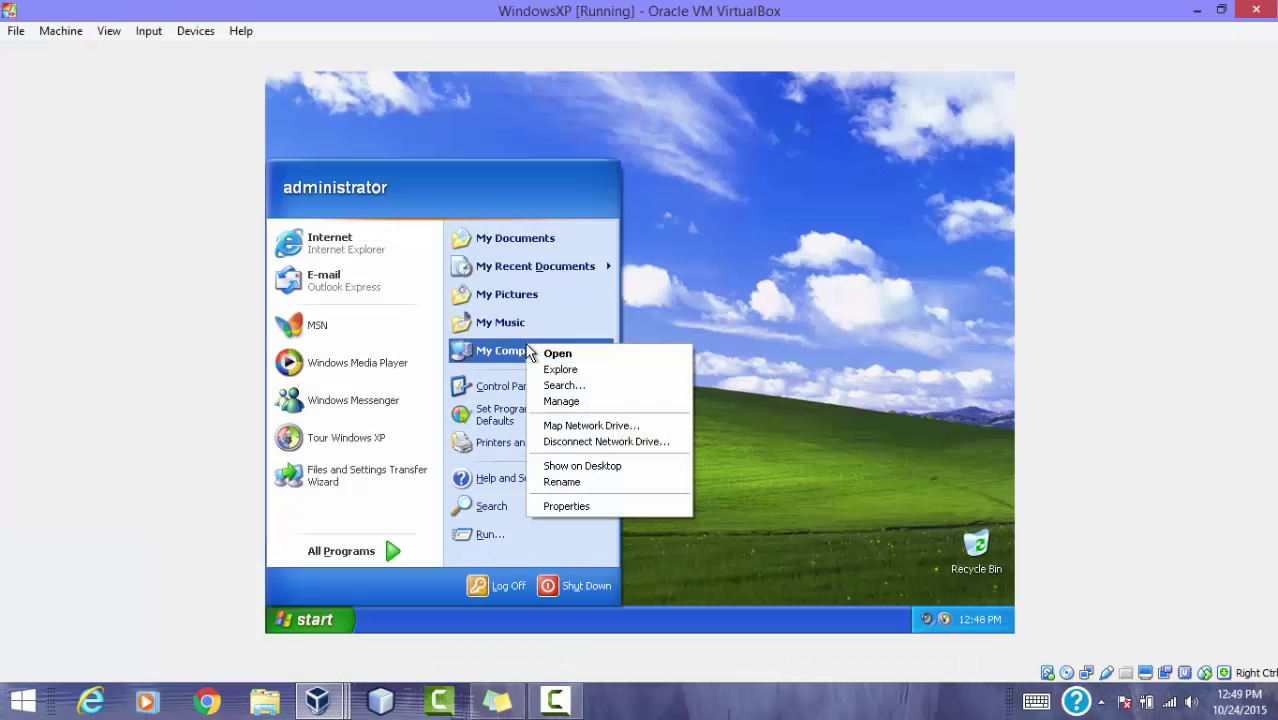
left_click(594, 505)
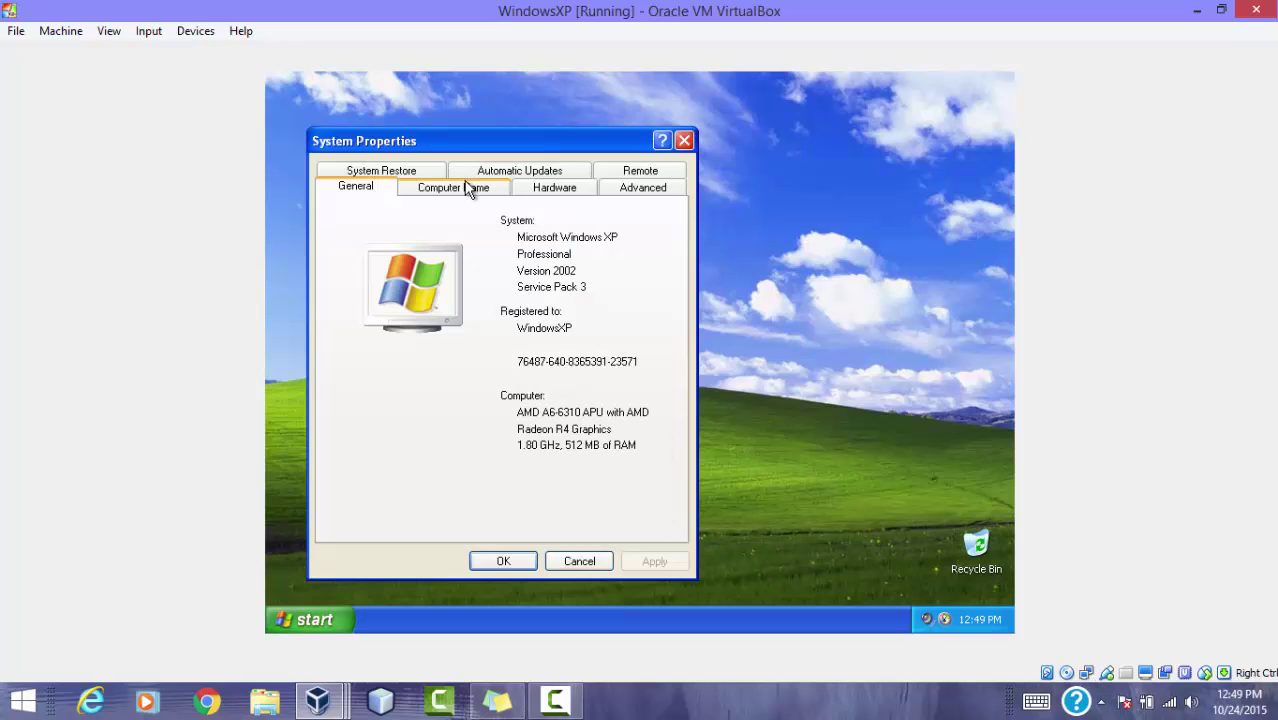
left_click(466, 188)
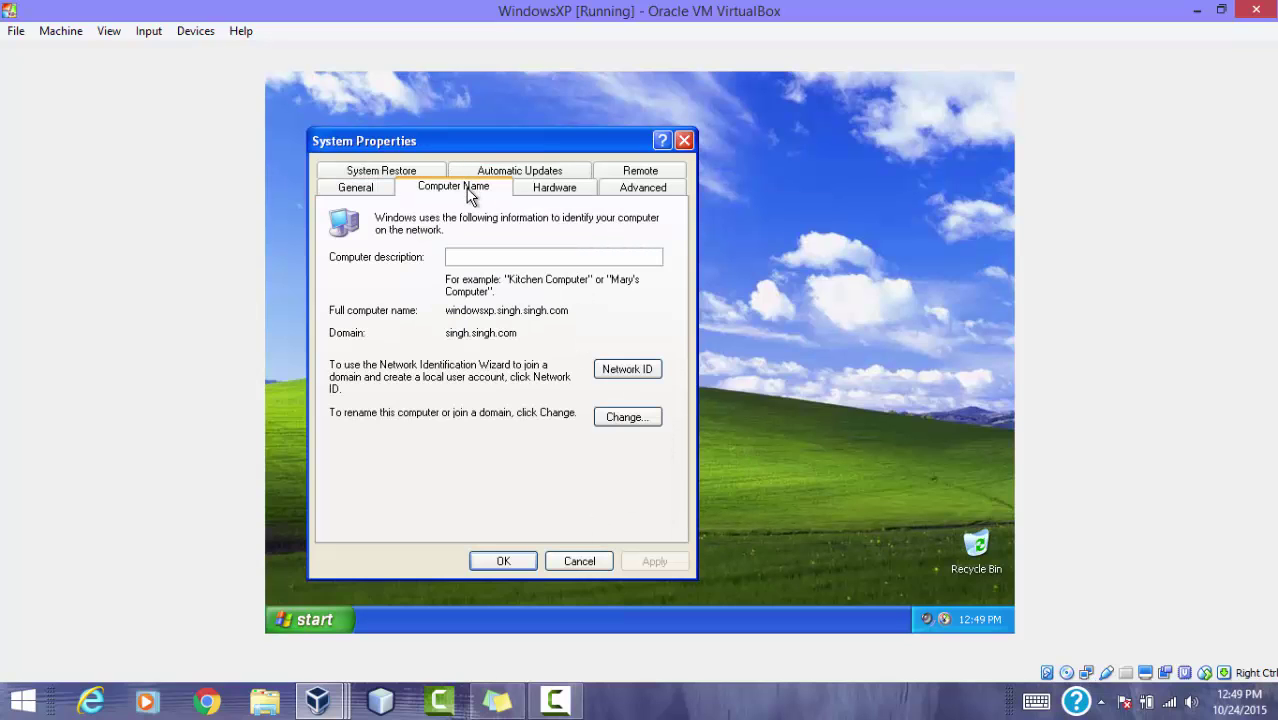
Step: Close the name-change settings and System Properties without changes, and dismiss the XP tour notice
left_click(627, 417)
left_click(591, 496)
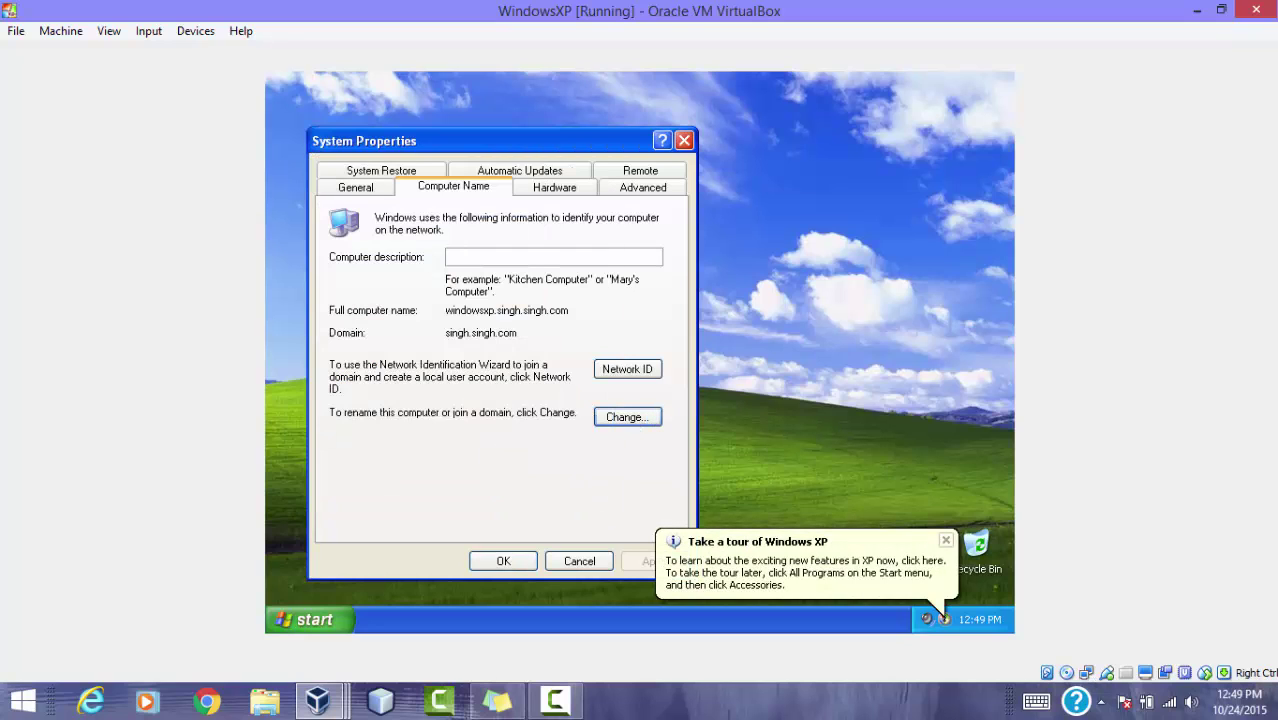
left_click(375, 190)
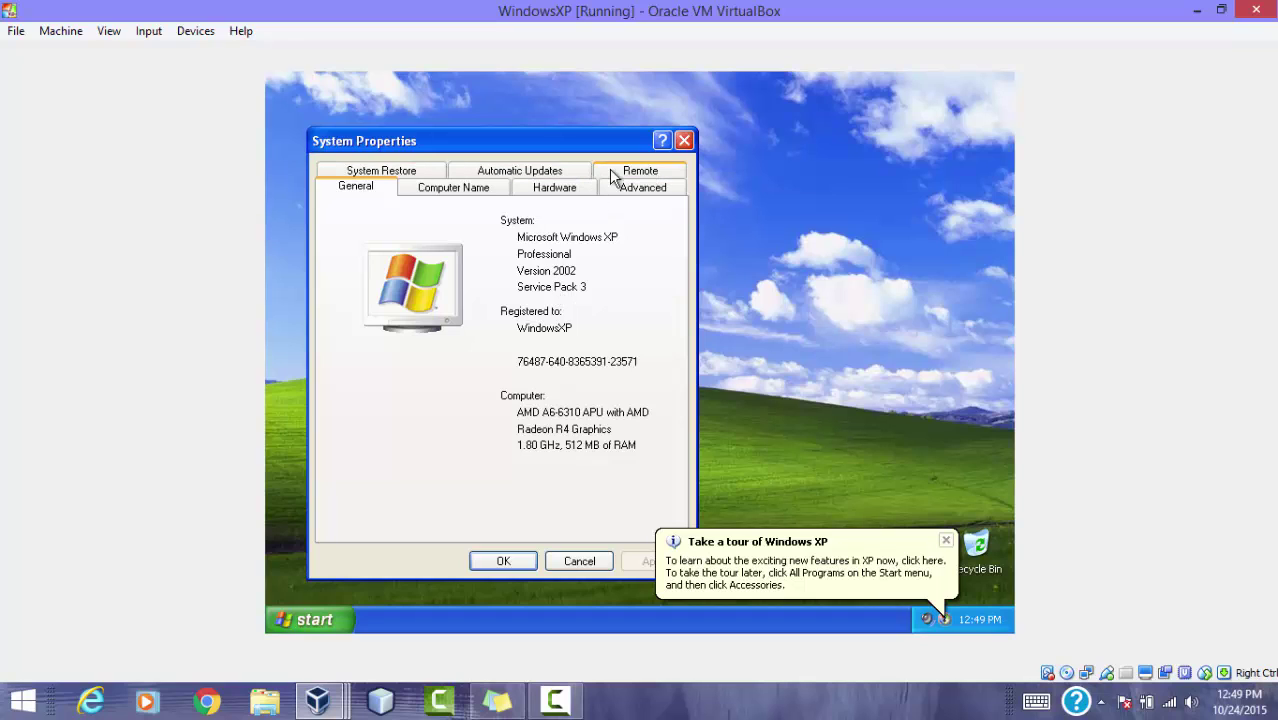
left_click(684, 140)
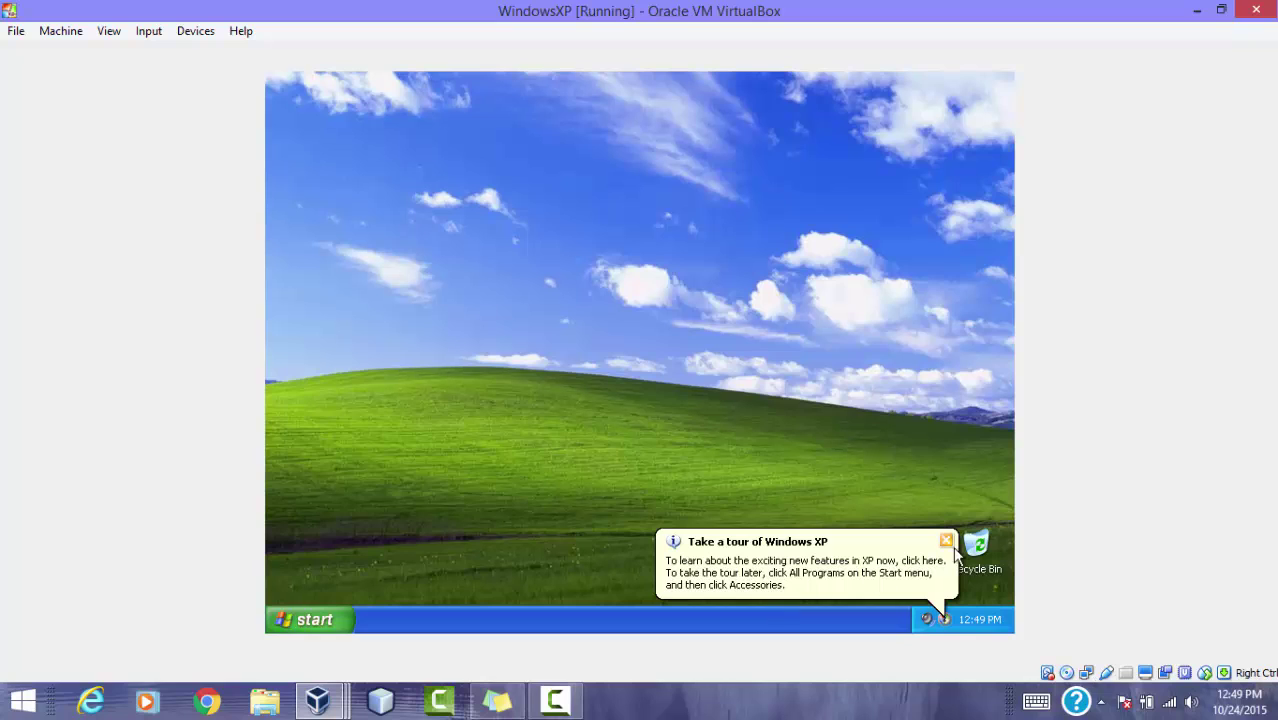
left_click(945, 540)
left_click(555, 700)
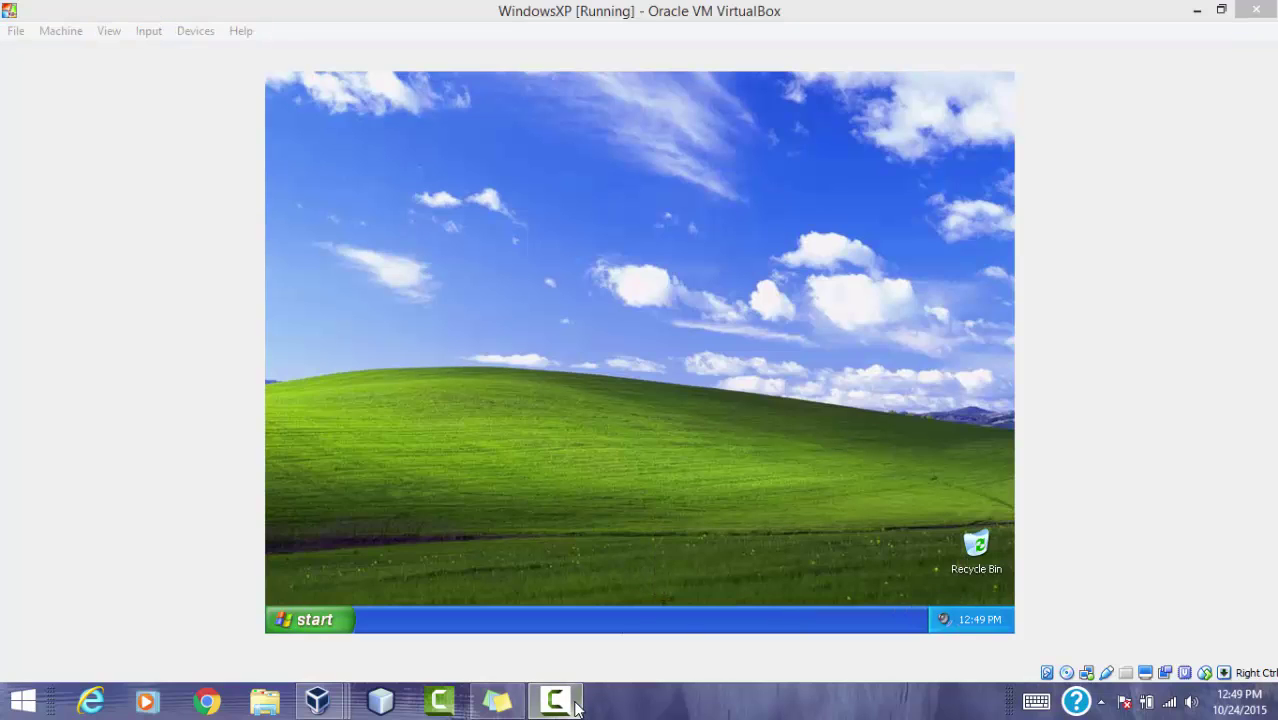
Step: In Server2008's Network folder, scroll right to show Workgroup SINGH and location singh.singh.com for all four PCs
left_click(1156, 615)
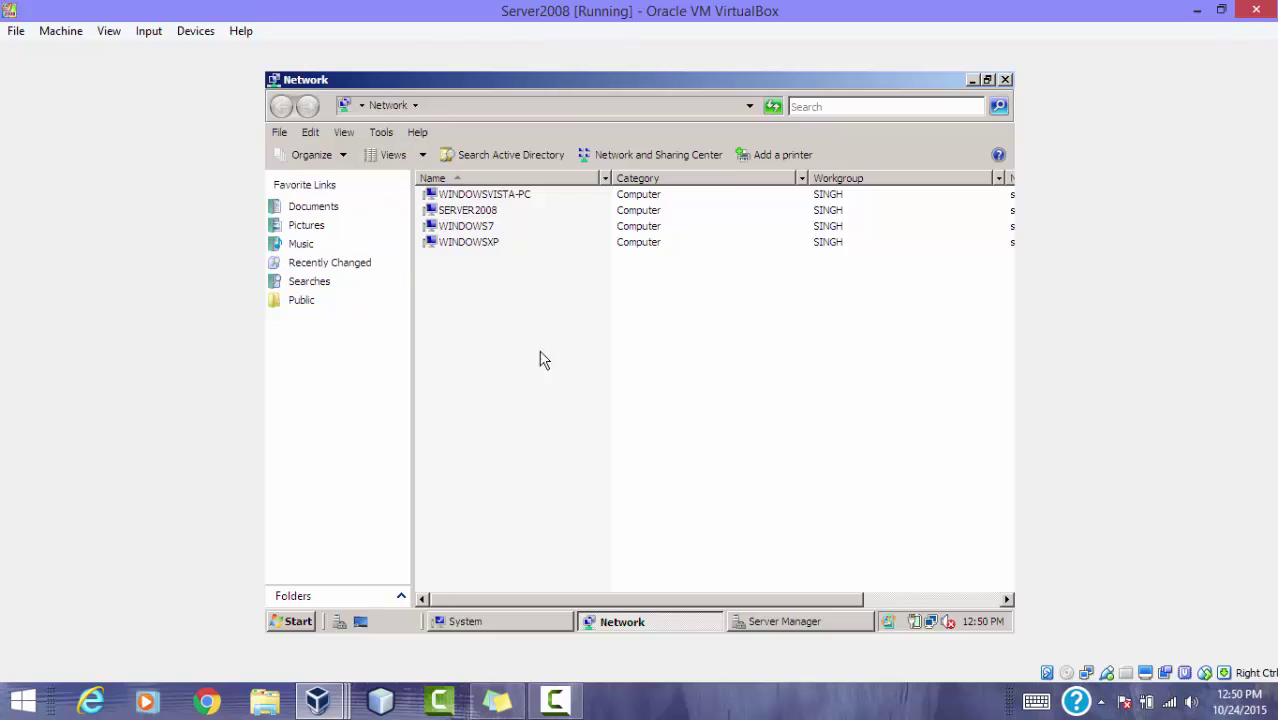
left_click(470, 195)
left_click(465, 212)
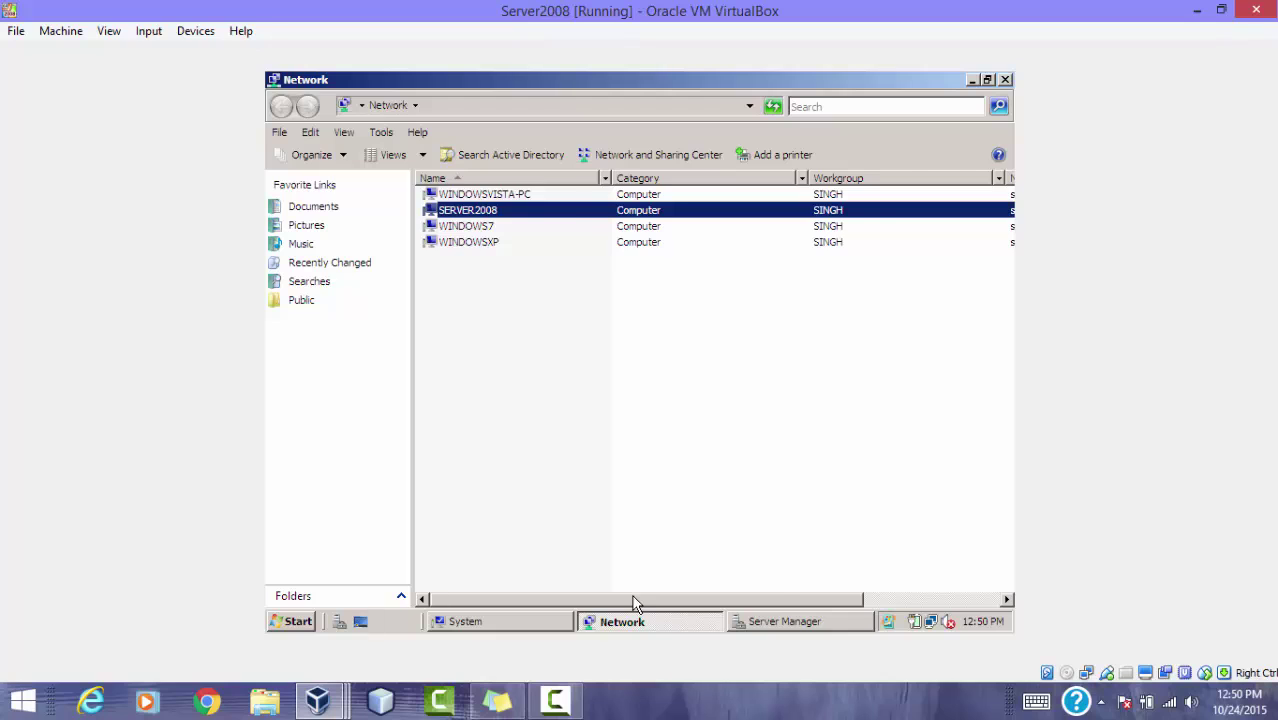
left_click_drag(633, 603, 772, 603)
left_click(862, 192)
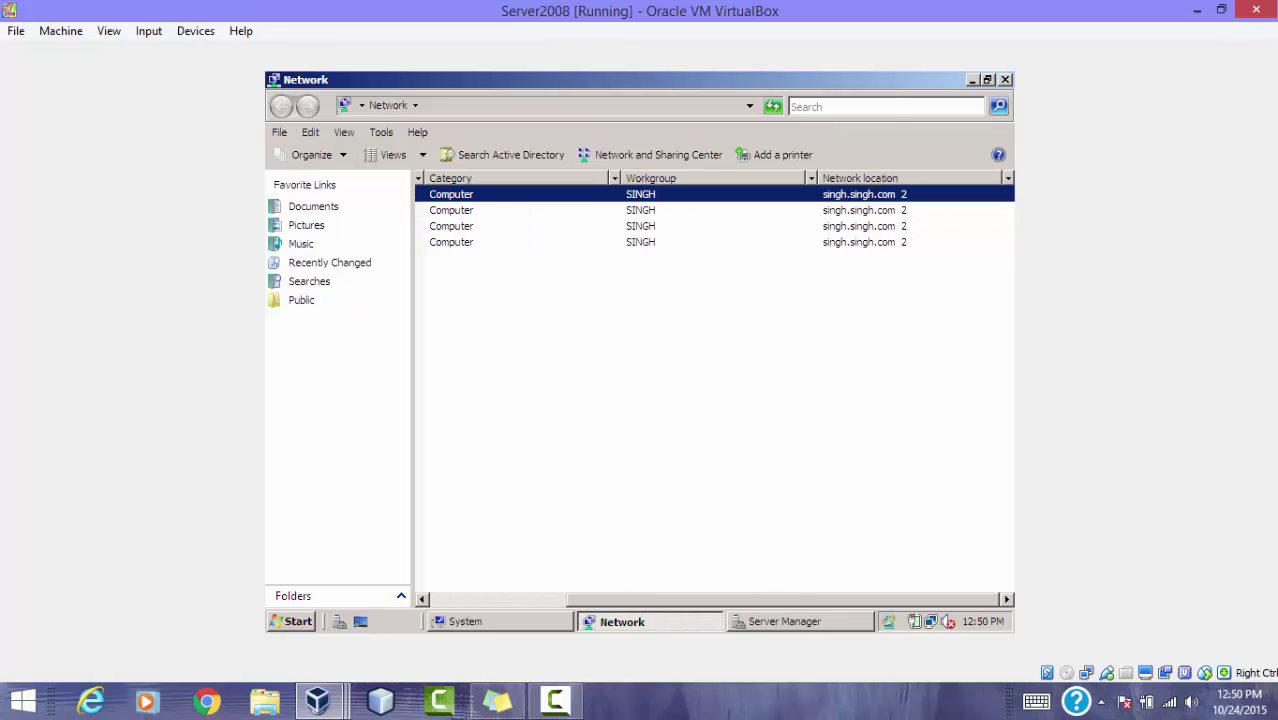
mouse_move(555, 705)
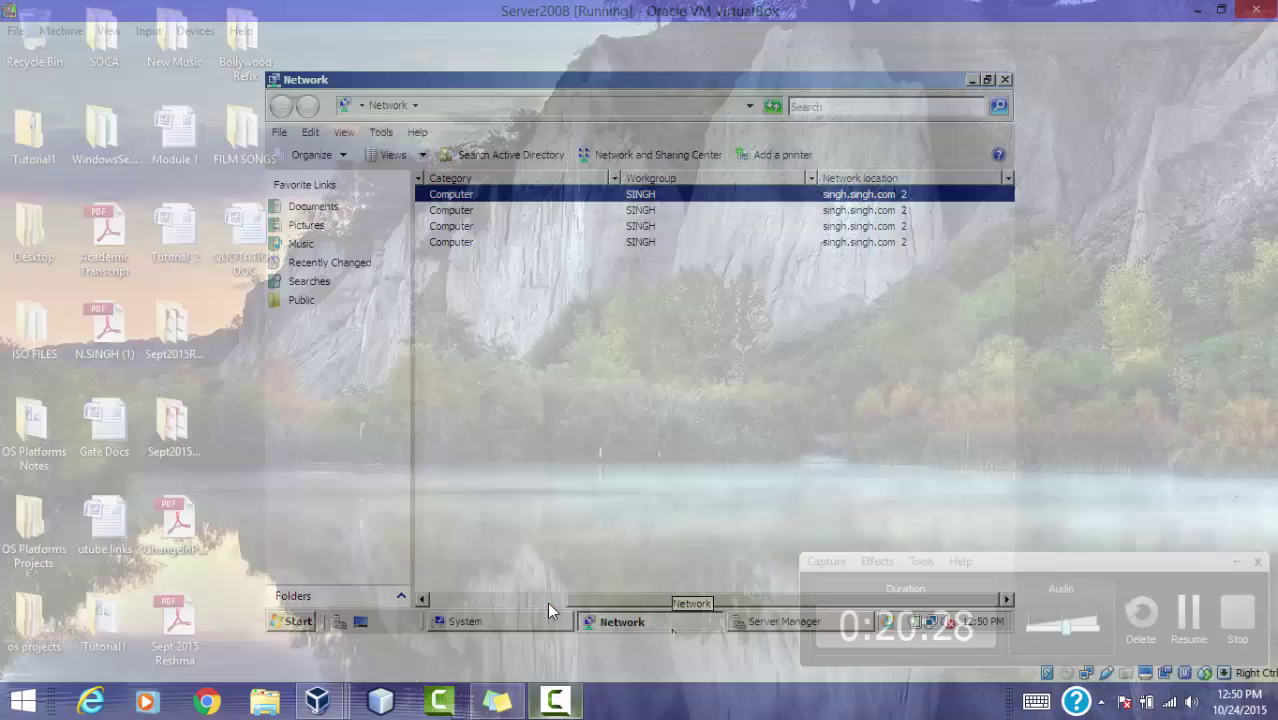
left_click(547, 602)
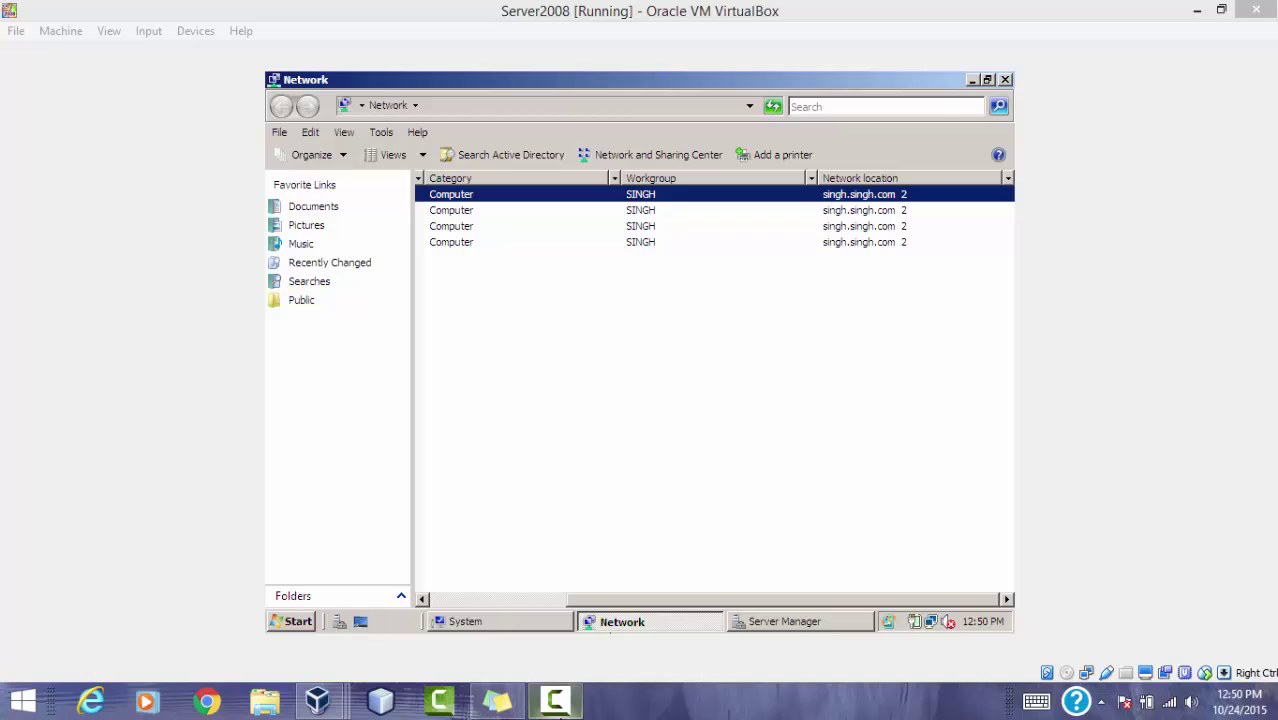
mouse_move(573, 712)
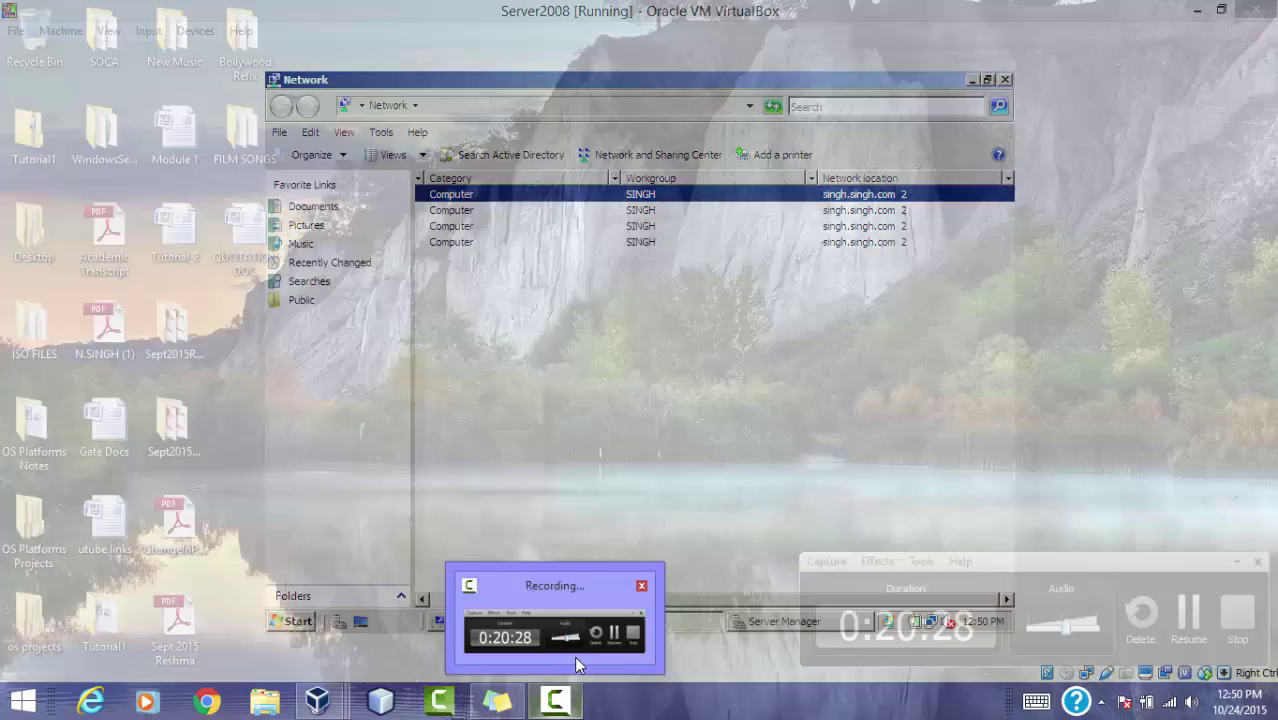
left_click(574, 656)
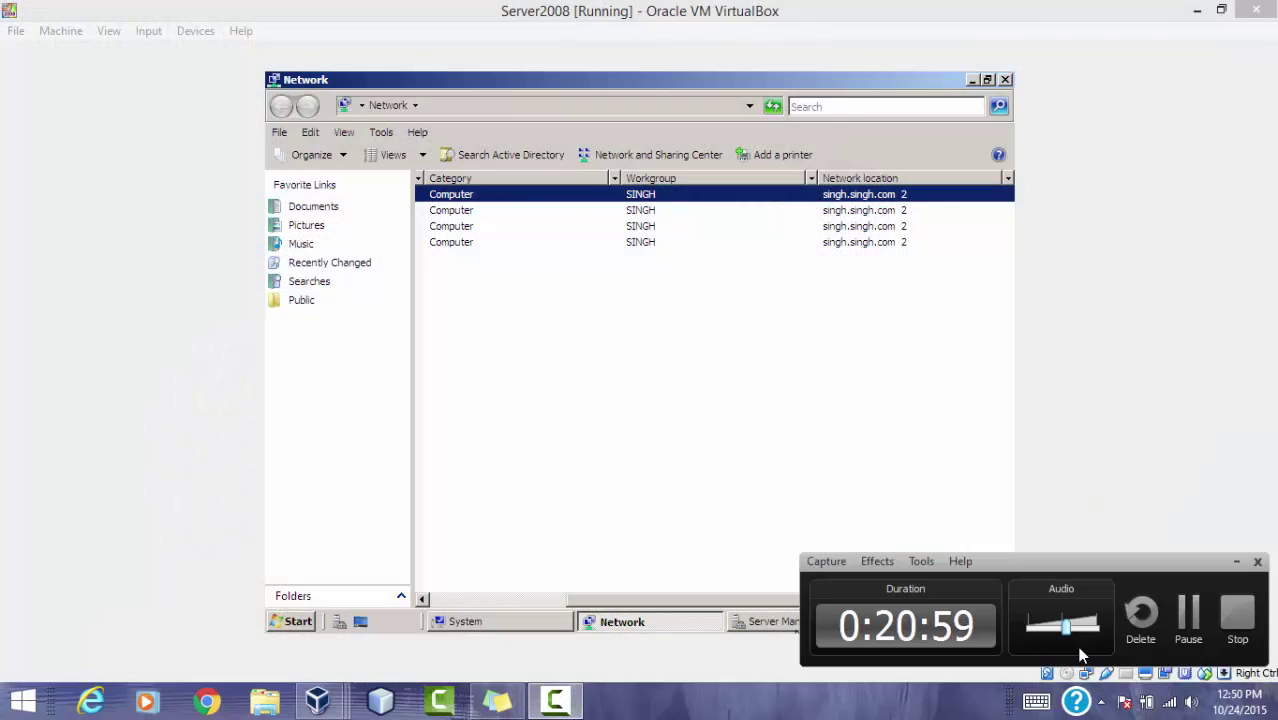
left_click(1188, 614)
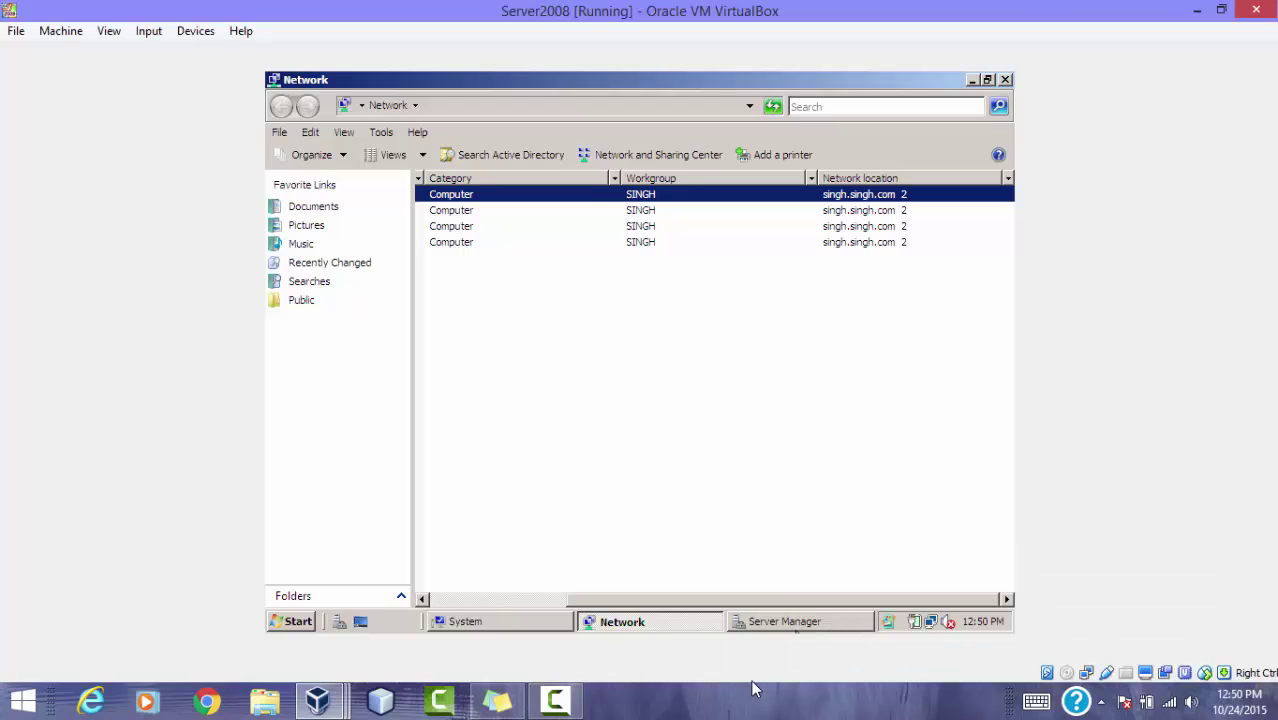